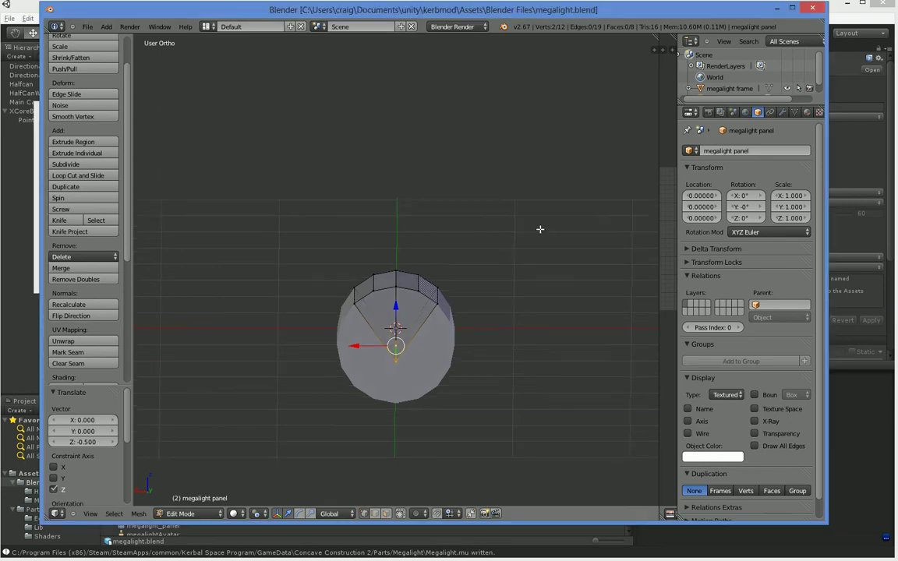
# - Orbit around the megalight cylinder and leave Edit Mode for Object Mode
pyautogui.moveTo(541, 230); pyautogui.dragTo(549, 269, button='middle')
pyautogui.moveTo(531, 353); pyautogui.dragTo(495, 360, button='middle')
pyautogui.press('Tab')
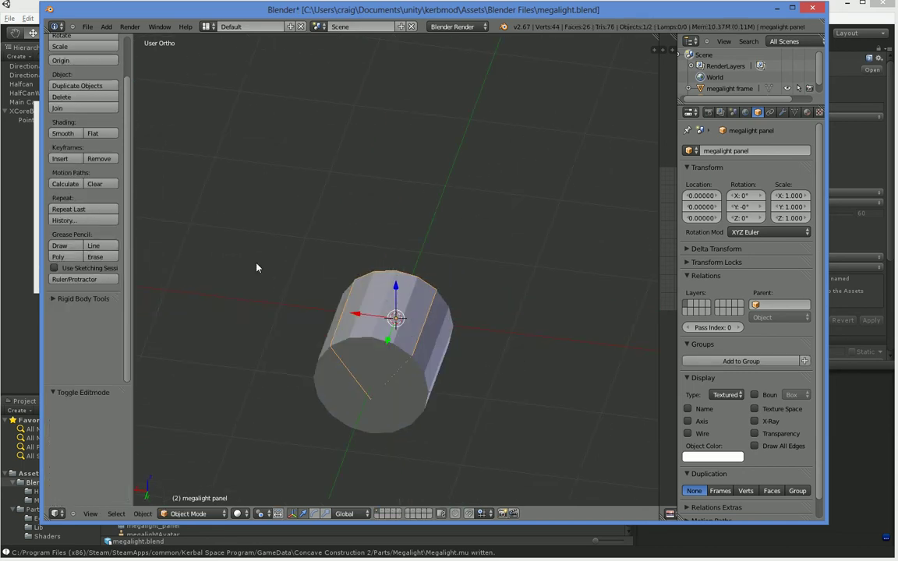
# - Alternate selecting megalight frame and megalight panel while orbiting to compare the two pieces
pyautogui.rightClick(391, 377)
pyautogui.rightClick(396, 387)
pyautogui.rightClick(398, 389)
pyautogui.moveTo(378, 389); pyautogui.dragTo(481, 363, button='middle')
pyautogui.rightClick(431, 392)
pyautogui.rightClick(431, 392)
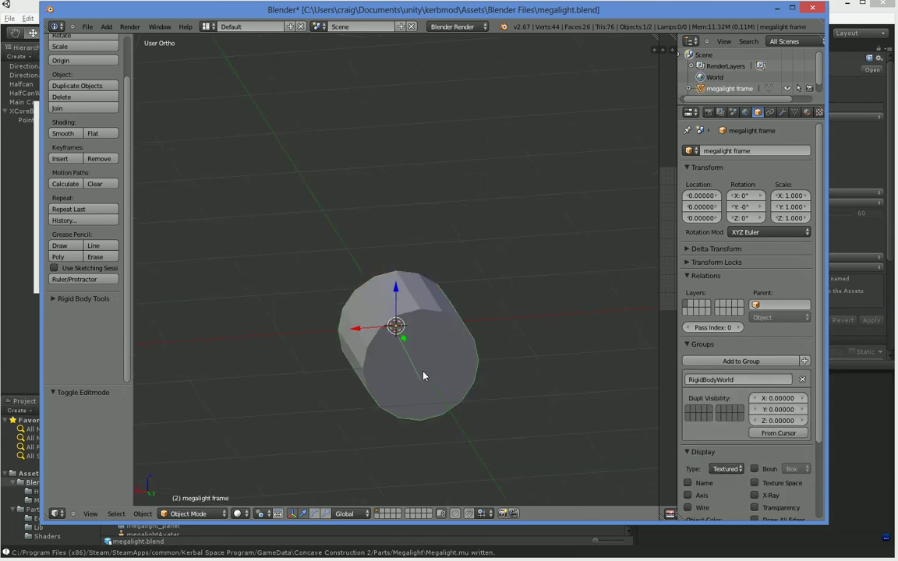
pyautogui.rightClick(430, 392)
pyautogui.moveTo(431, 392); pyautogui.dragTo(472, 325, button='middle')
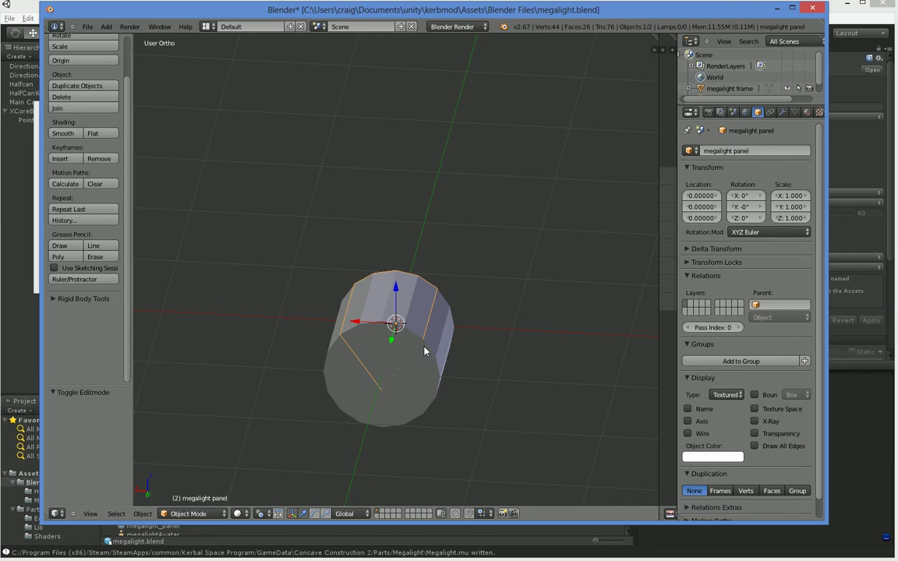
# - Bring Unity forward and open the PartTools folder in the Project panel
pyautogui.click(834, 438)
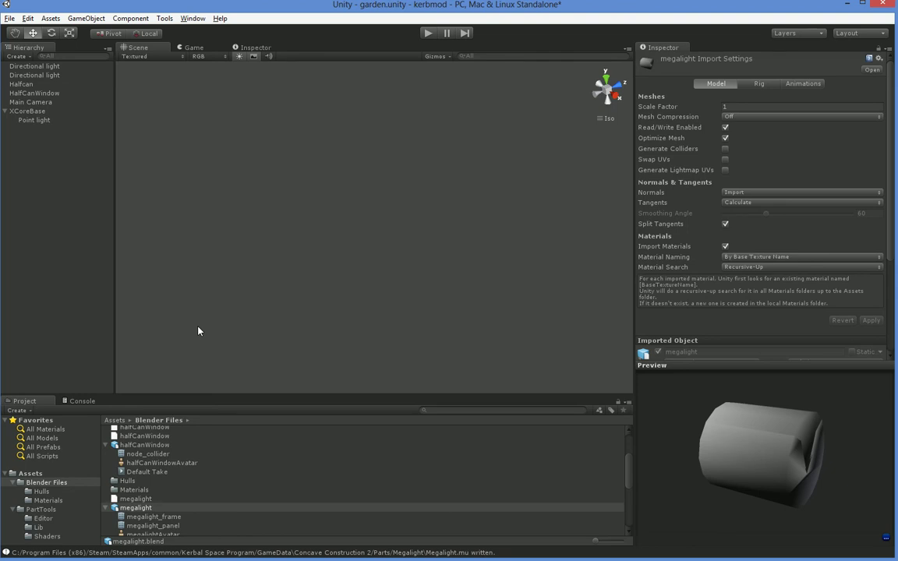
pyautogui.click(63, 501)
pyautogui.click(62, 508)
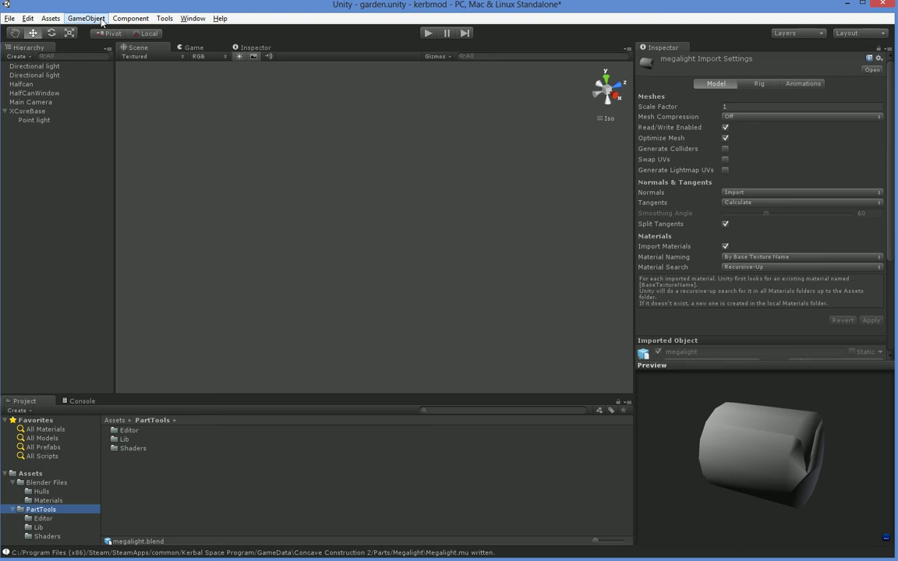
# - Create a Capsule via GameObject > Create Other > Capsule
pyautogui.click(94, 19)
pyautogui.moveTo(91, 45)
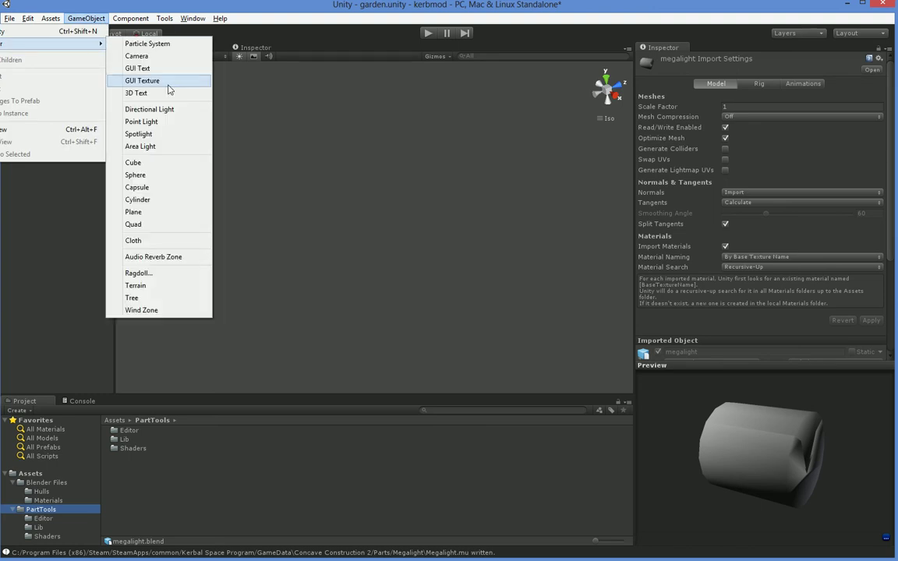
pyautogui.click(149, 187)
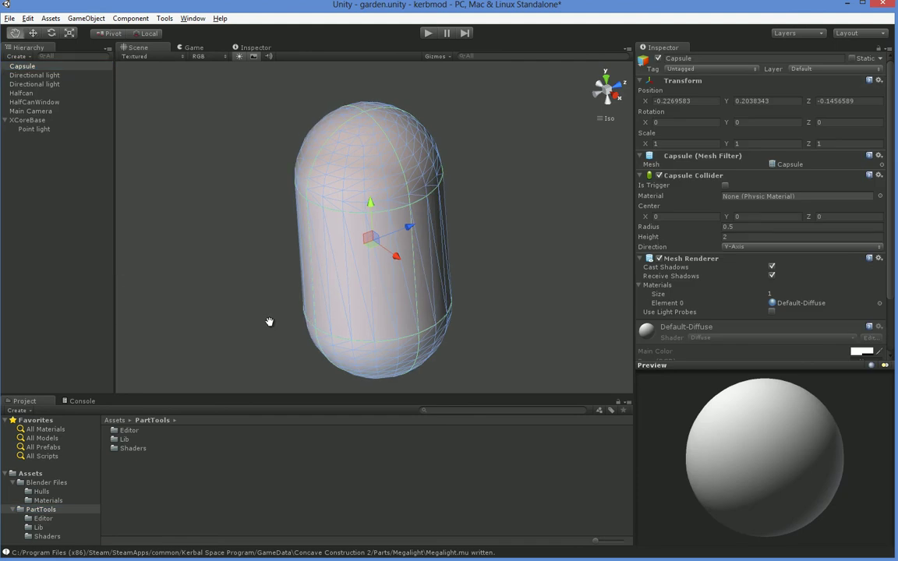
# - Set the Capsule's position to 0, 0, 0 in the Inspector
pyautogui.click(676, 100)
pyautogui.write('0')
pyautogui.press('Tab')
pyautogui.write('0')
pyautogui.press('Tab')
pyautogui.write('0')
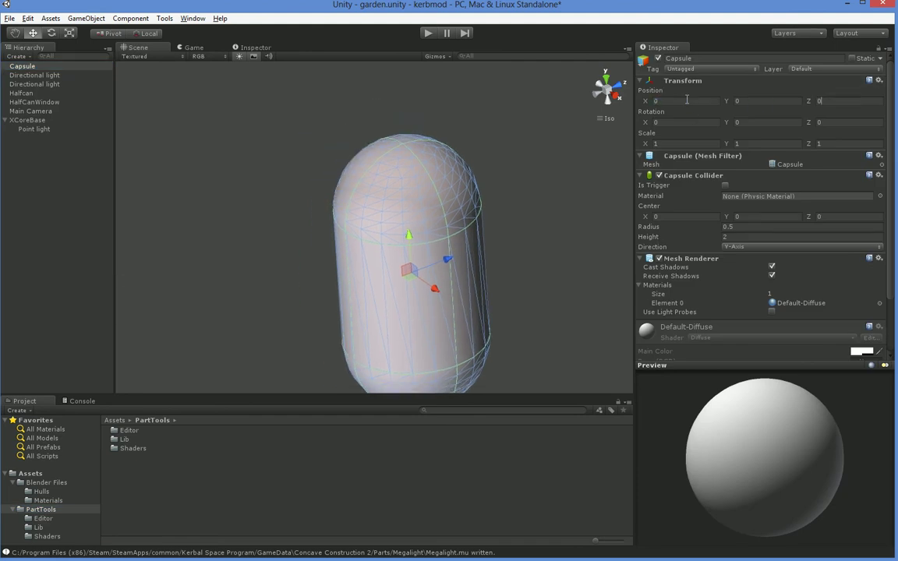
pyautogui.scroll(-2, 317, 269)
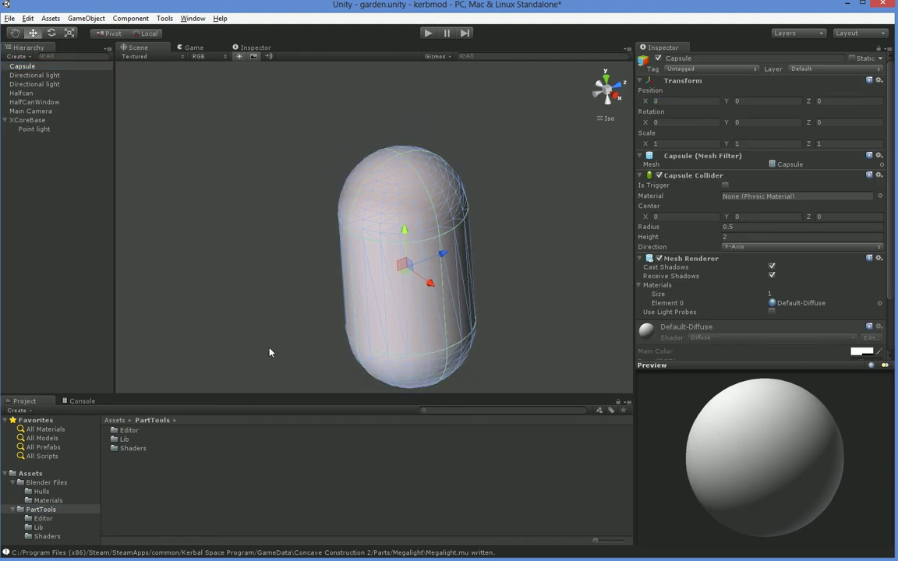
pyautogui.scroll(-2, 295, 359)
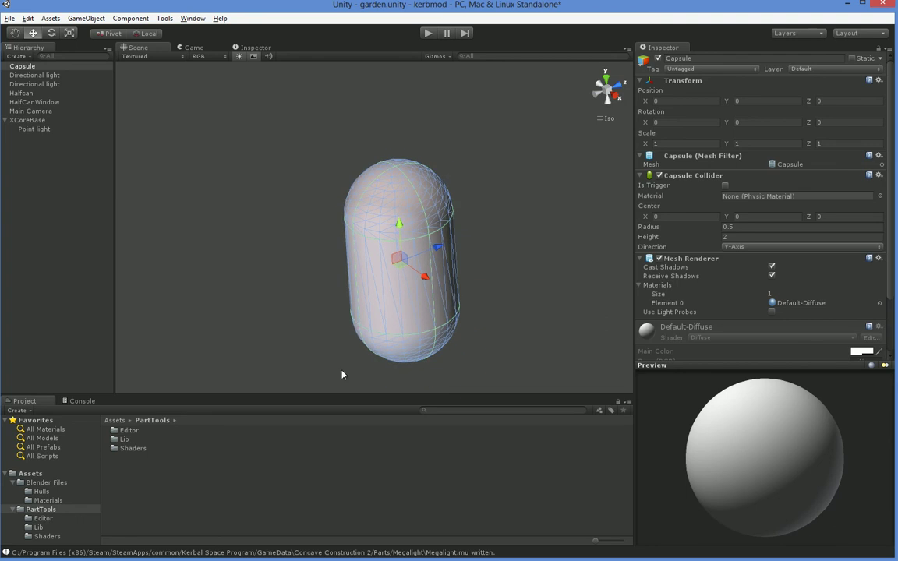
pyautogui.click(395, 417)
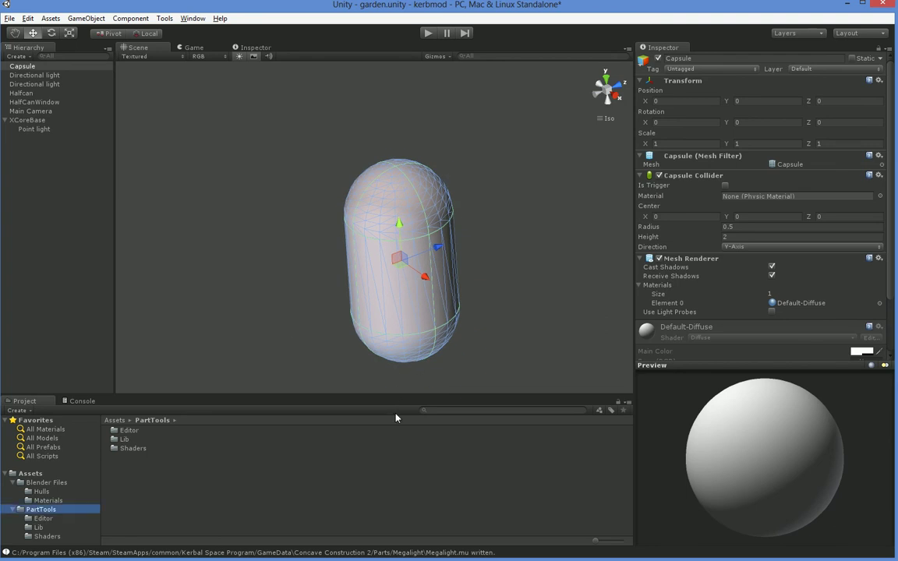
pyautogui.keyDown('alt'); pyautogui.moveTo(343, 345); pyautogui.dragTo(372, 343); pyautogui.keyUp('alt')
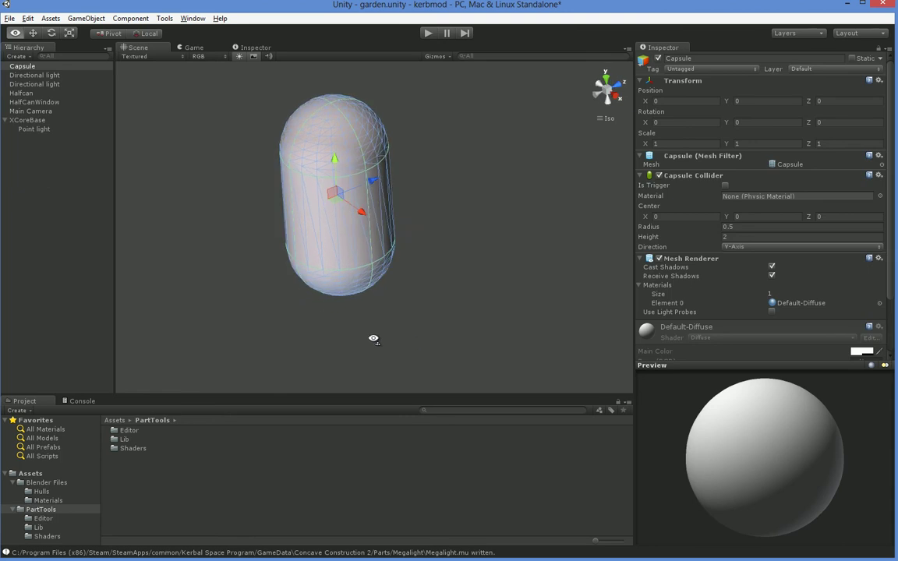
pyautogui.keyDown('alt'); pyautogui.moveTo(321, 318); pyautogui.dragTo(351, 323); pyautogui.keyUp('alt')
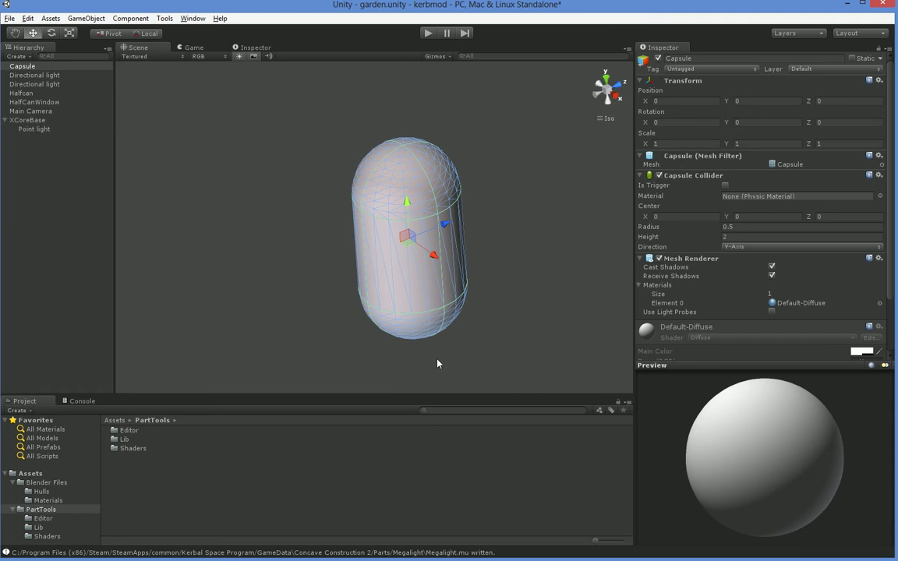
# - Assign the megalight_frame mesh from Blender Files to the Capsule's Mesh Filter
pyautogui.click(61, 479)
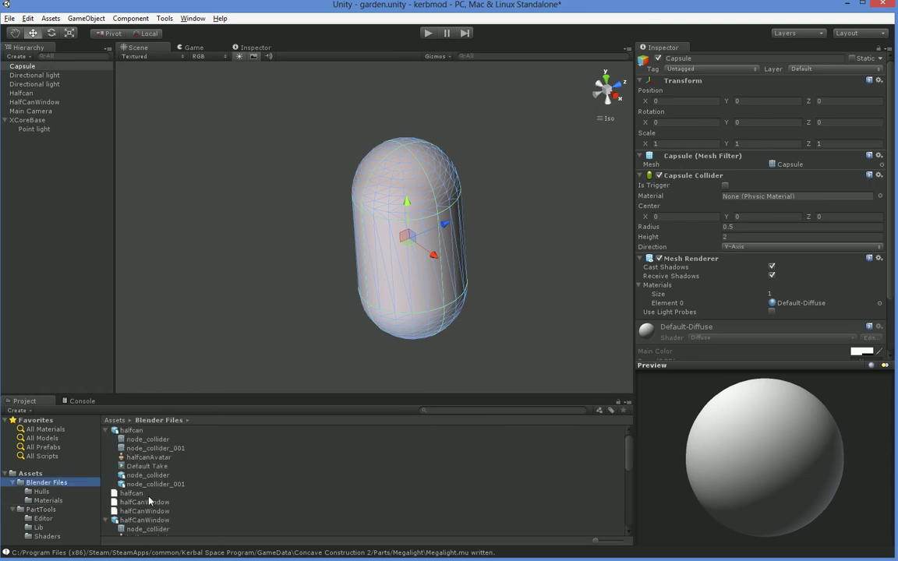
pyautogui.scroll(-2, 146, 499)
pyautogui.scroll(-3, 146, 500)
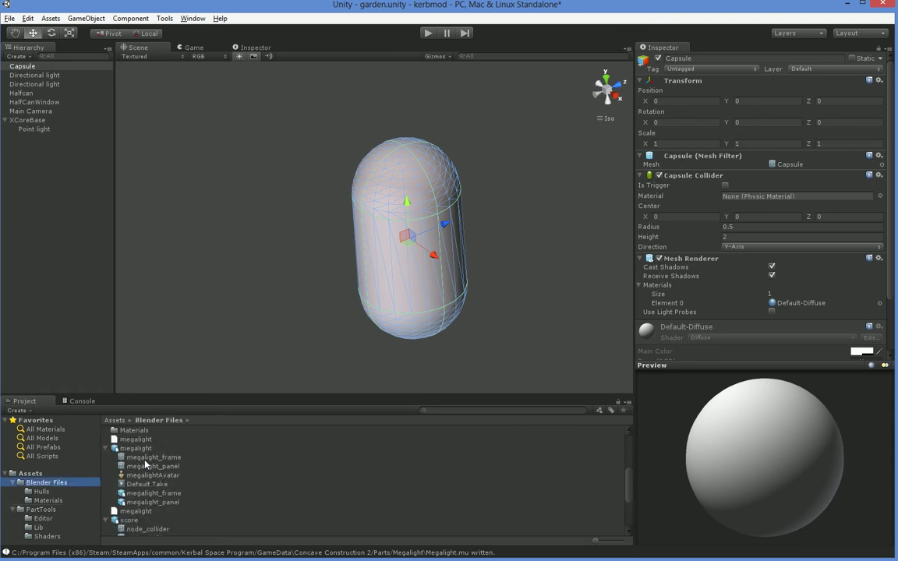
pyautogui.click(148, 457)
pyautogui.moveTo(148, 458); pyautogui.dragTo(786, 167)
# - Rotate the frame 147.4543 degrees around its Y axis with the Rotate tool
pyautogui.keyDown('alt'); pyautogui.moveTo(525, 340); pyautogui.dragTo(413, 405); pyautogui.keyUp('alt')
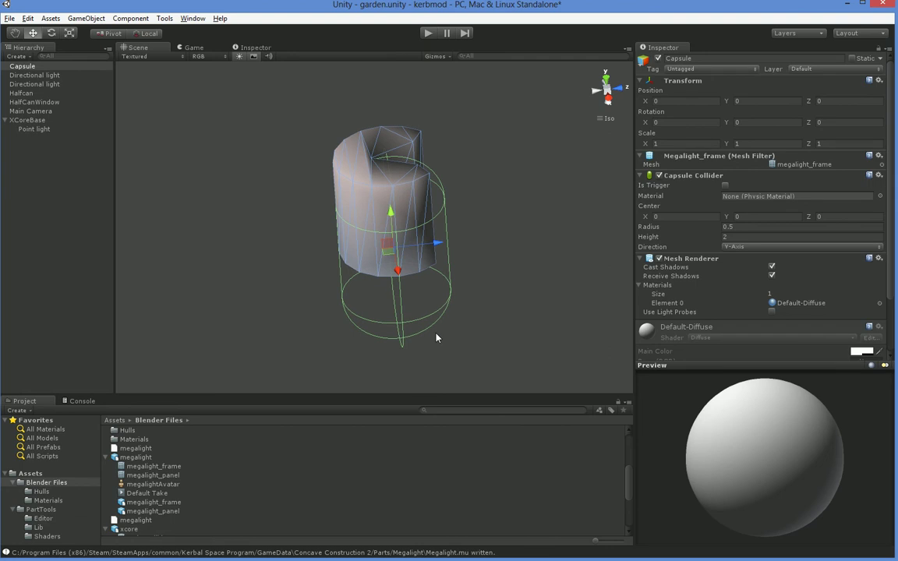
pyautogui.keyDown('alt'); pyautogui.moveTo(297, 333); pyautogui.dragTo(323, 356); pyautogui.keyUp('alt')
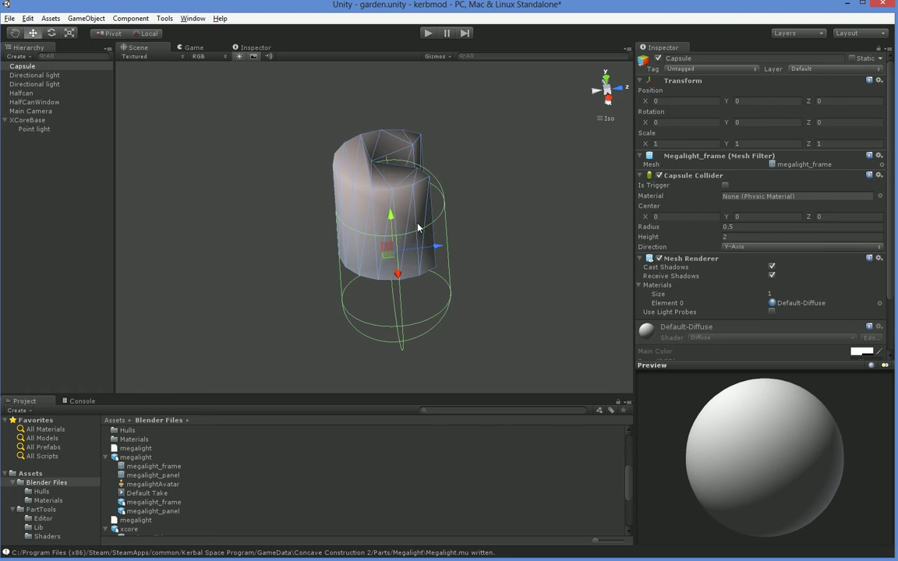
pyautogui.moveTo(421, 301); pyautogui.dragTo(469, 332, button='middle')
pyautogui.keyDown('alt'); pyautogui.moveTo(469, 332); pyautogui.dragTo(509, 346); pyautogui.keyUp('alt')
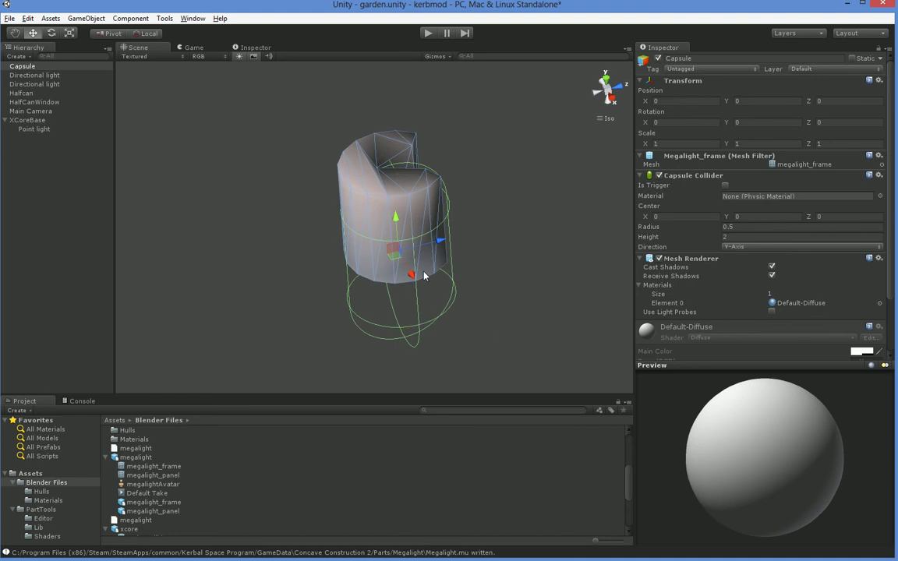
pyautogui.click(52, 32)
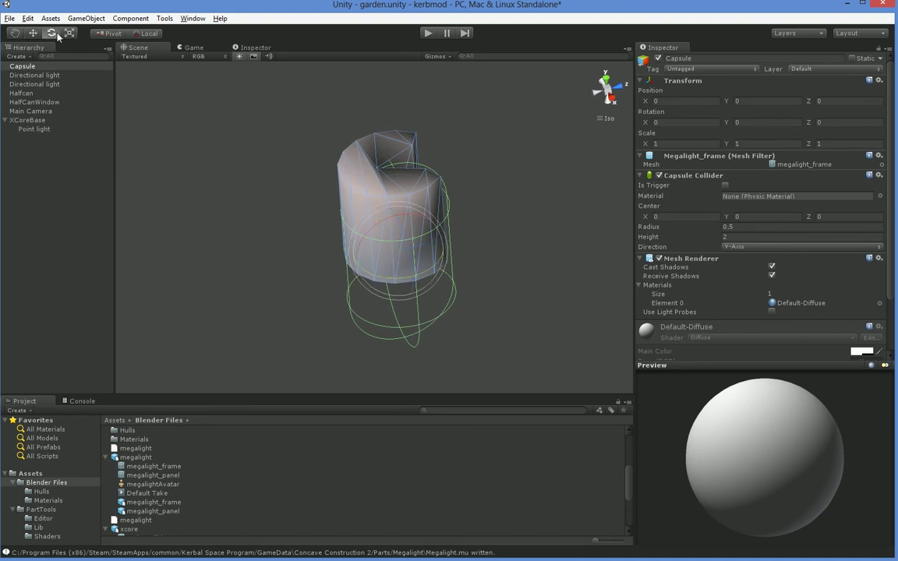
pyautogui.moveTo(408, 273); pyautogui.dragTo(174, 189)
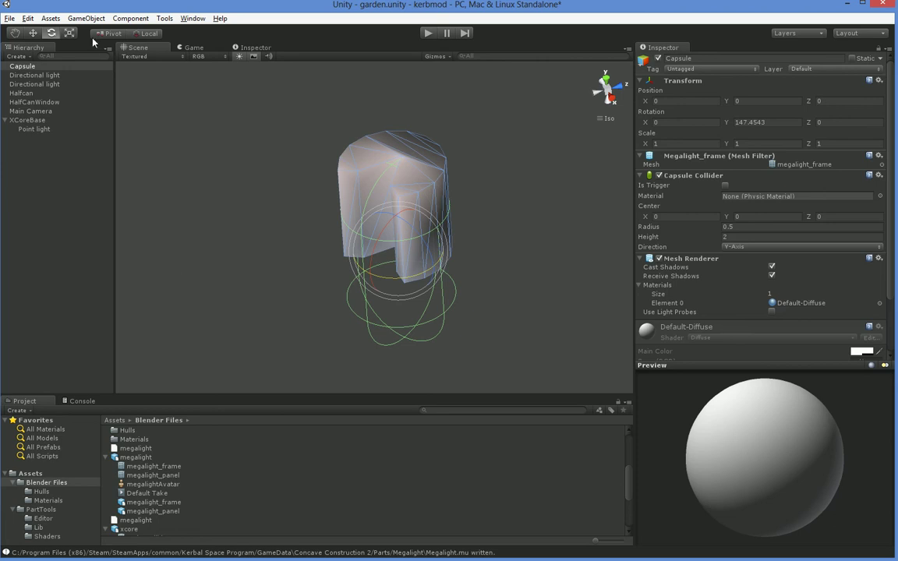
# - Create an empty GameObject and parent it to the Capsule
pyautogui.click(86, 17)
pyautogui.moveTo(78, 43)
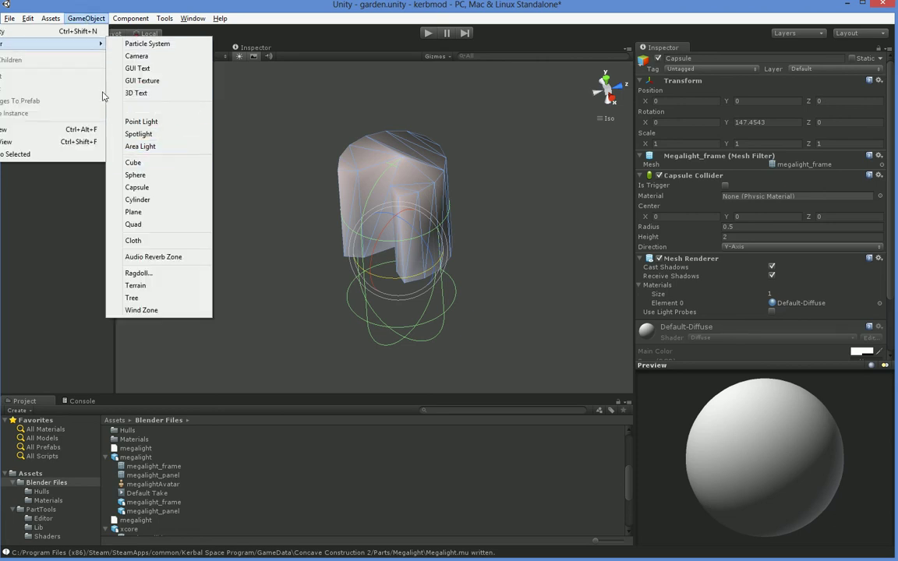
pyautogui.click(74, 31)
pyautogui.moveTo(39, 92); pyautogui.dragTo(32, 60)
# - Rename the Capsule to 'Megalight' and its child to 'Window'
pyautogui.click(713, 58)
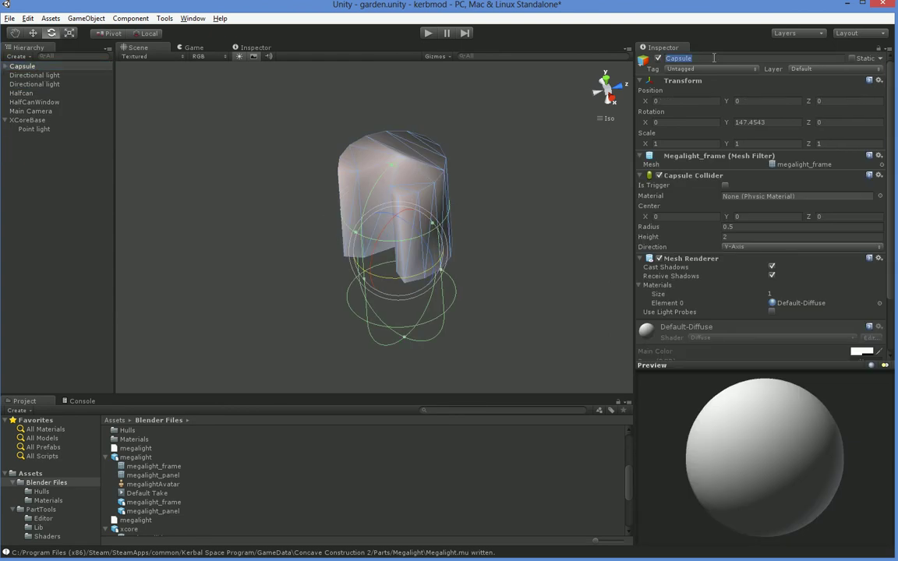
pyautogui.write('Megalight')
pyautogui.press('Return')
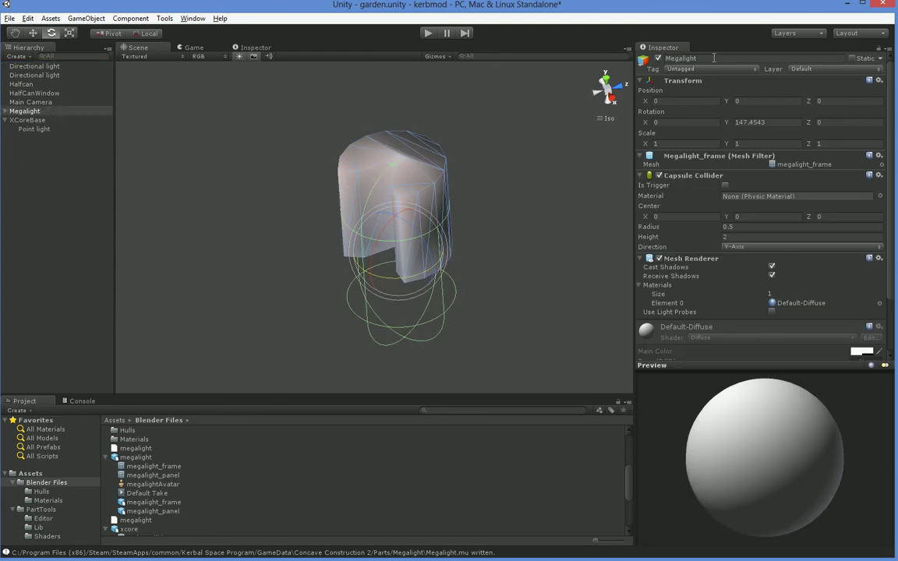
pyautogui.click(6, 111)
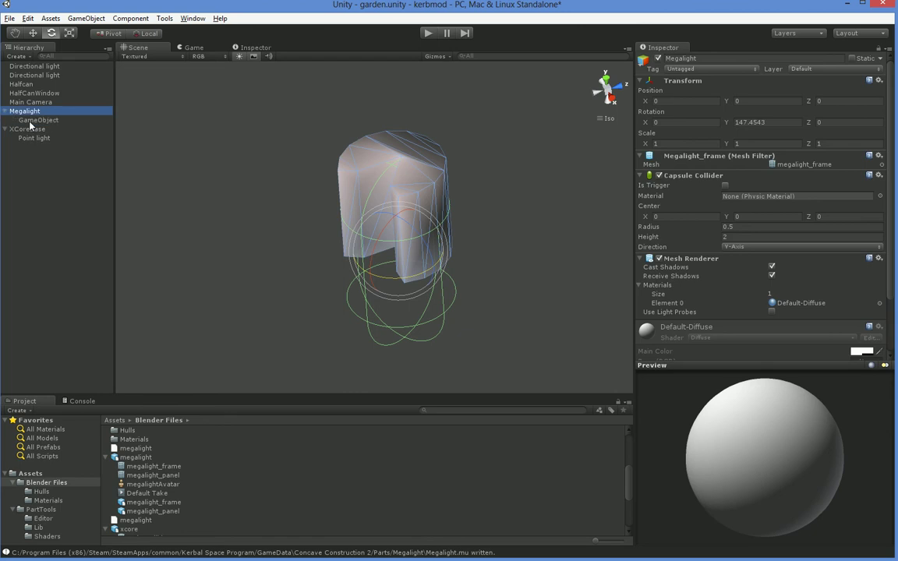
pyautogui.click(38, 120)
pyautogui.click(668, 57)
pyautogui.write('Window')
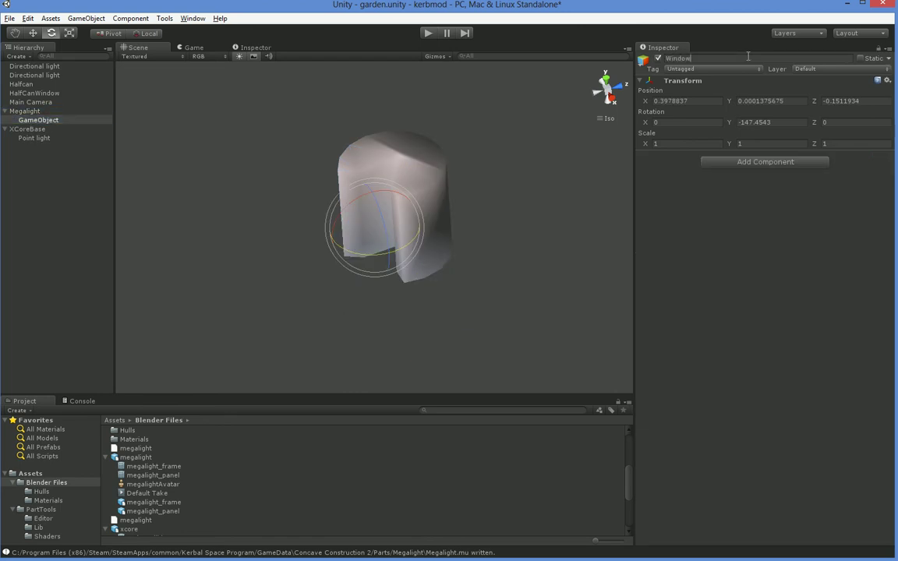
pyautogui.press('Return')
# - Give Window the megalight_panel mesh and zero its position and rotation
pyautogui.moveTo(159, 478); pyautogui.dragTo(751, 318)
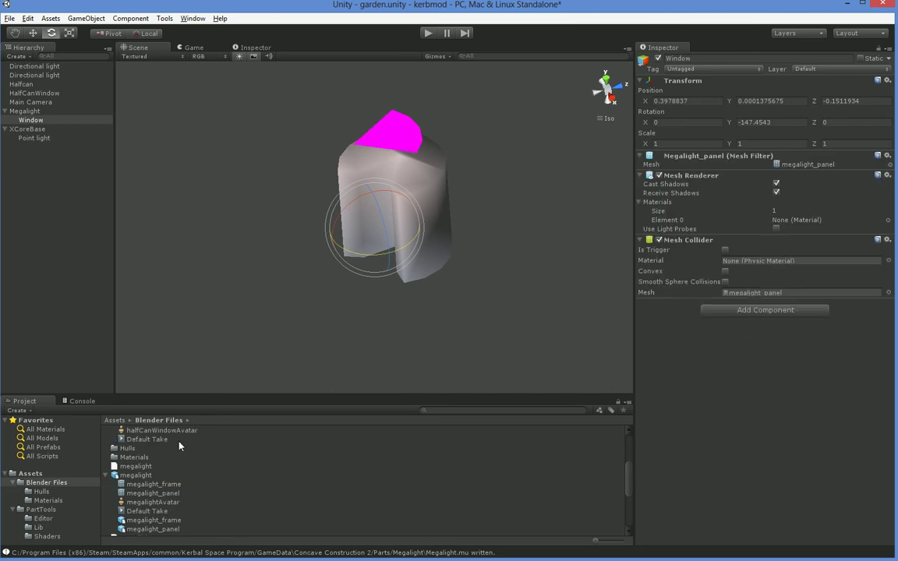
pyautogui.keyDown('alt'); pyautogui.moveTo(337, 235); pyautogui.dragTo(403, 388); pyautogui.keyUp('alt')
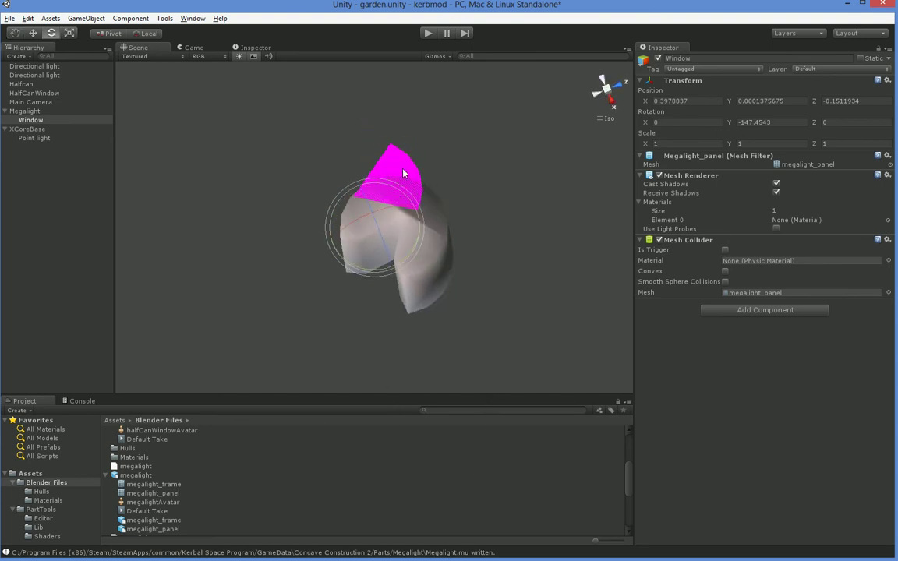
pyautogui.click(688, 101)
pyautogui.write('0')
pyautogui.press('Tab')
pyautogui.write('0')
pyautogui.press('Tab')
pyautogui.write('0')
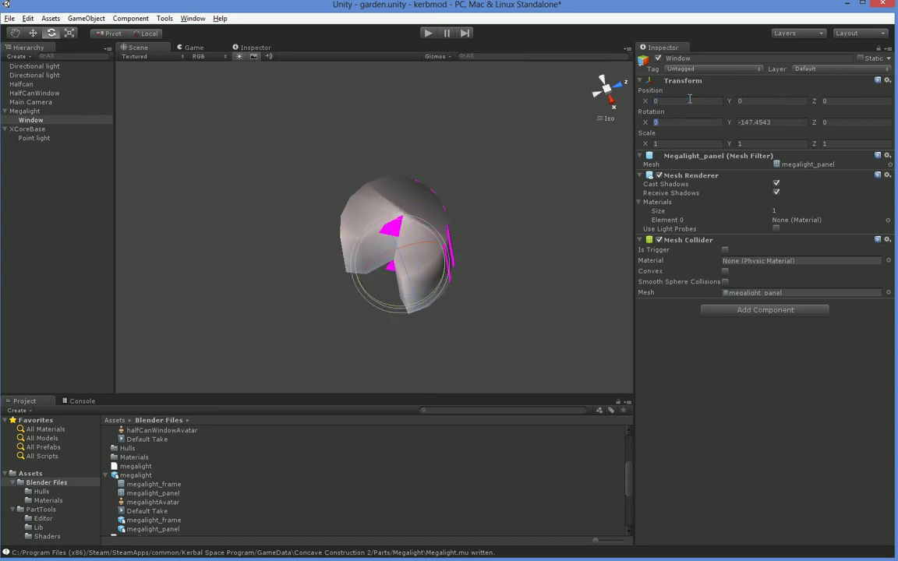
pyautogui.press('Tab')
pyautogui.press('Tab')
pyautogui.write('0')
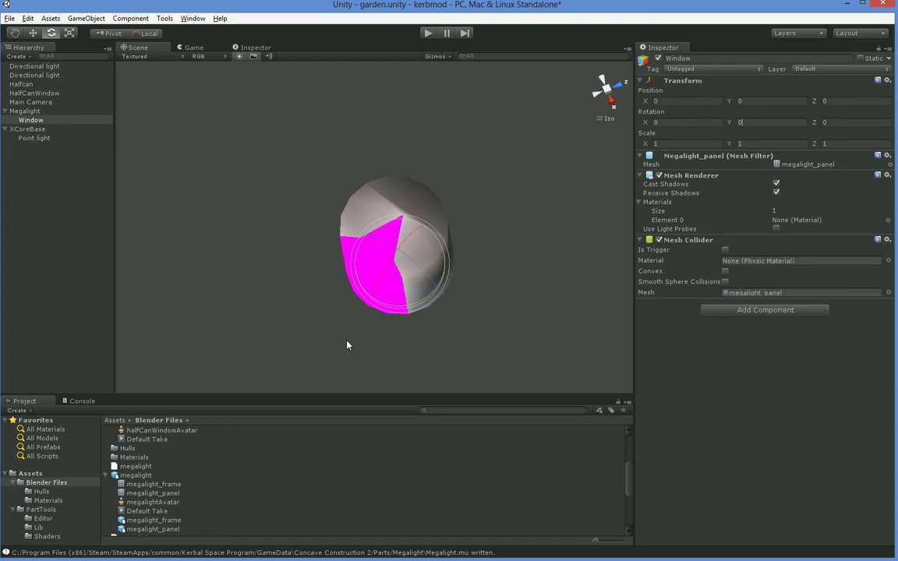
pyautogui.keyDown('alt'); pyautogui.moveTo(347, 345); pyautogui.dragTo(373, 343); pyautogui.keyUp('alt')
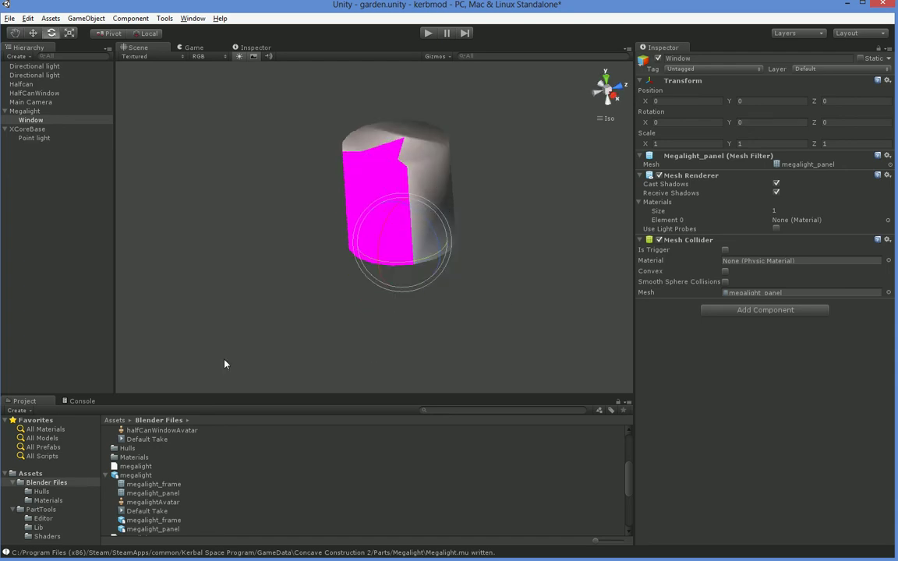
# - Compare the shaders of the MegalightFrame and MegalightWindow materials in Assets
pyautogui.click(33, 473)
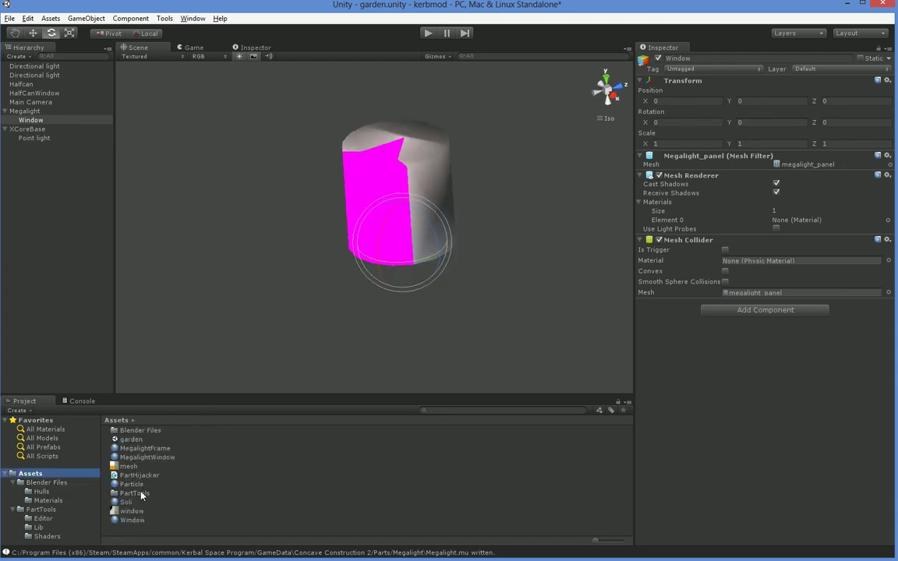
pyautogui.click(152, 449)
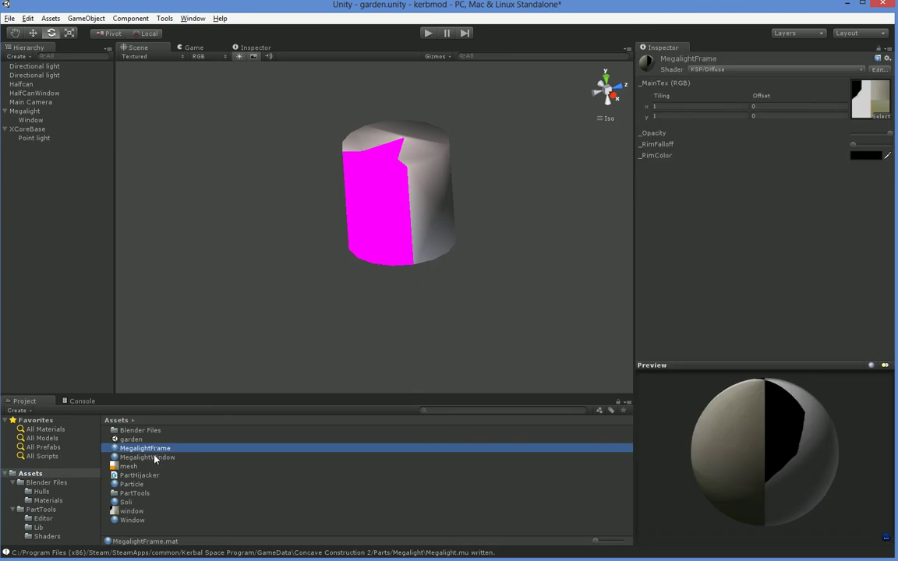
pyautogui.click(156, 457)
pyautogui.click(159, 449)
pyautogui.click(148, 457)
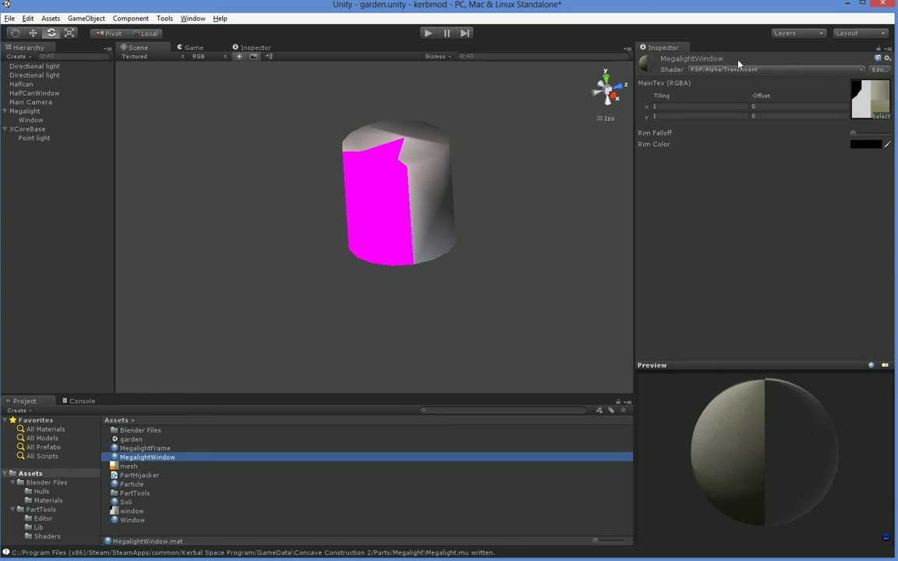
pyautogui.click(167, 448)
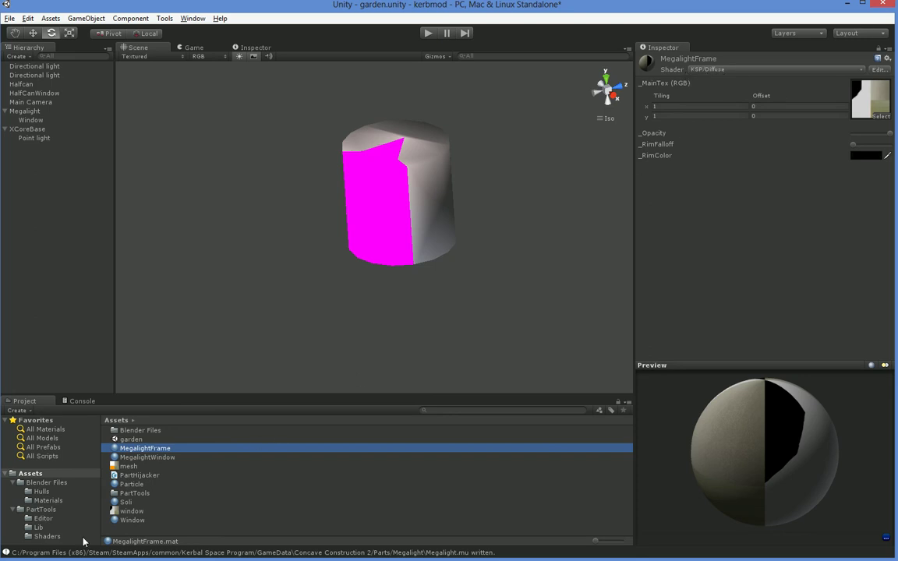
# - List the PartTools Shaders and browse the KSP shader menu, keeping MegalightFrame on KSP/Diffuse
pyautogui.click(40, 509)
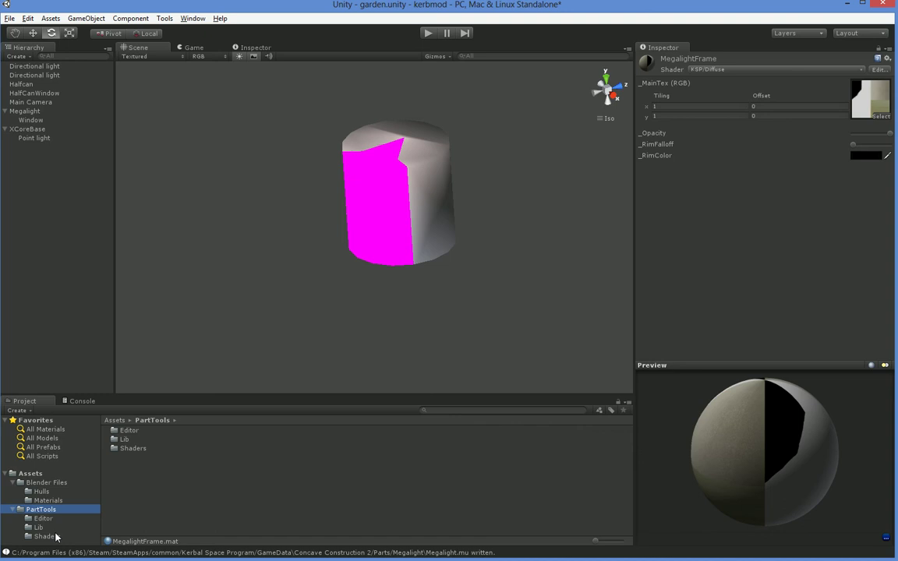
pyautogui.click(48, 536)
pyautogui.scroll(-2, 131, 507)
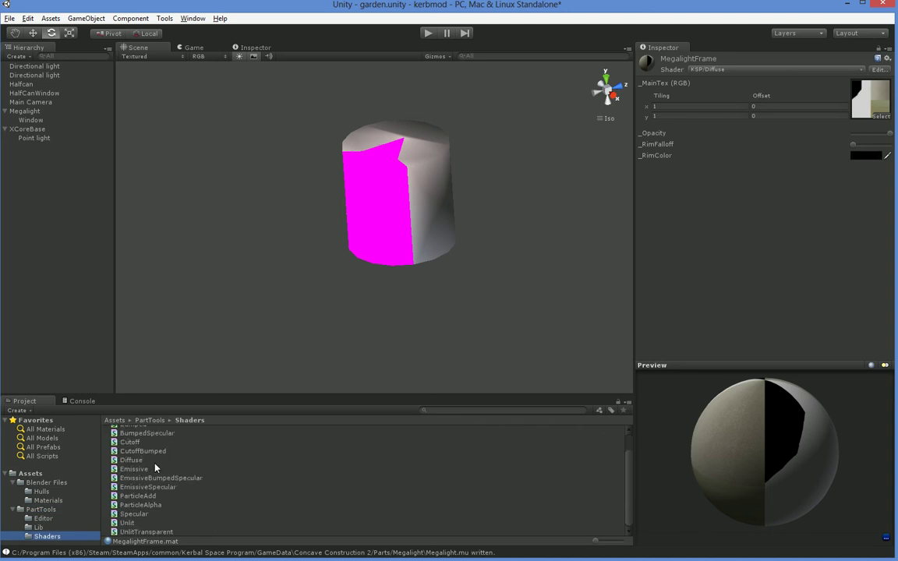
pyautogui.scroll(2, 131, 507)
pyautogui.scroll(-1, 129, 505)
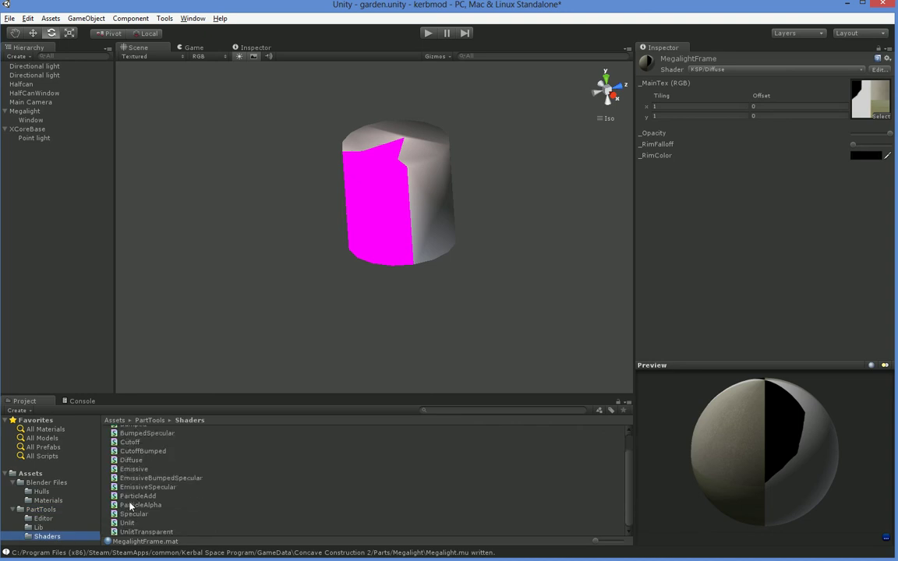
pyautogui.click(822, 70)
pyautogui.moveTo(746, 220)
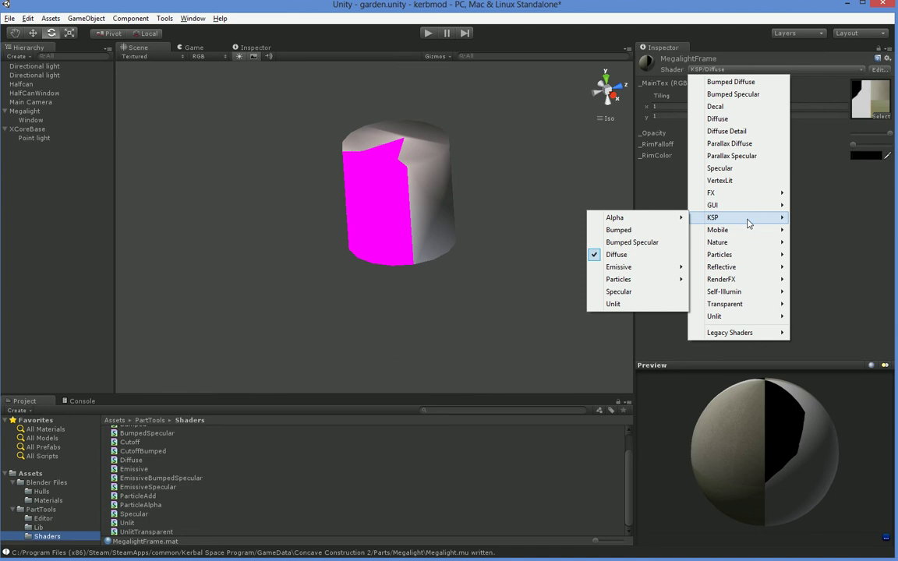
pyautogui.click(834, 212)
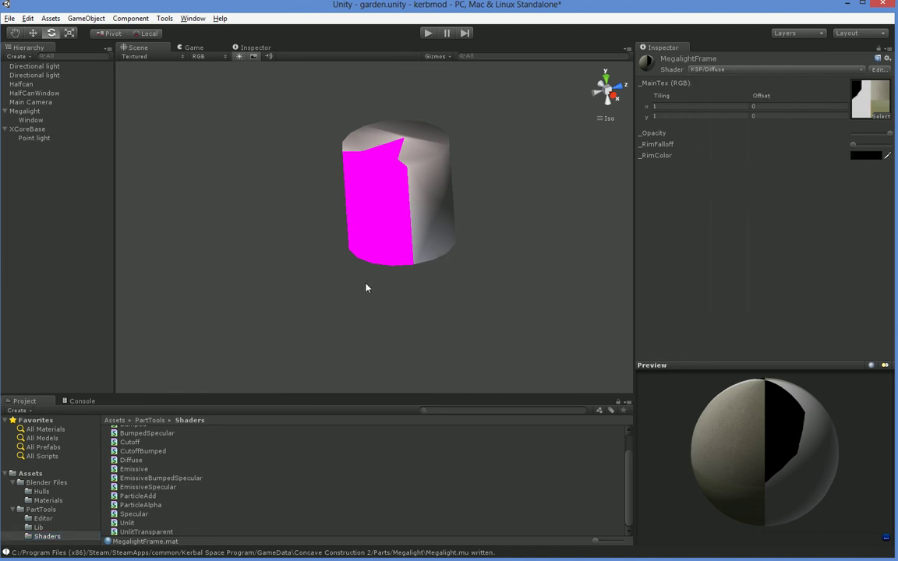
# - Drag the MegalightWindow material from Assets onto the cylinder's magenta window face
pyautogui.keyDown('alt'); pyautogui.moveTo(367, 288); pyautogui.dragTo(362, 275); pyautogui.keyUp('alt')
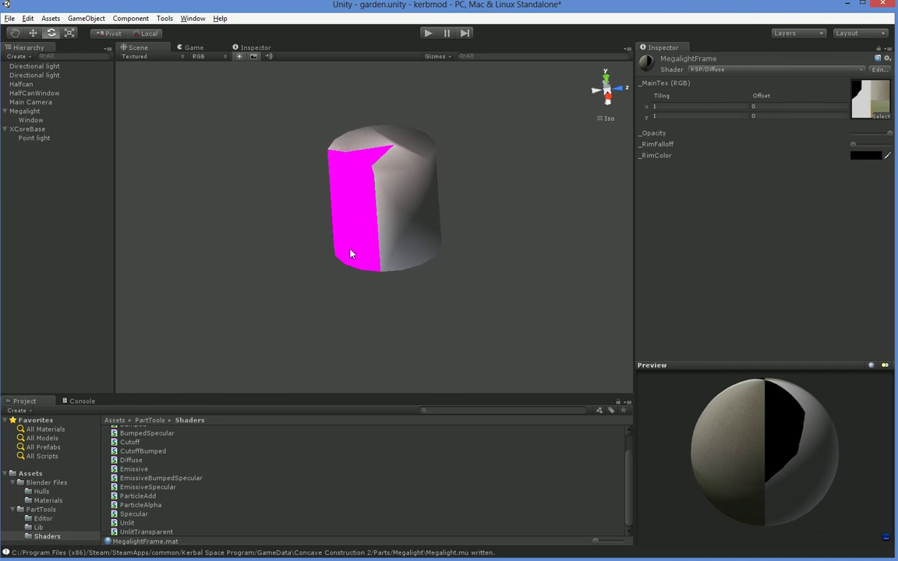
pyautogui.keyDown('alt'); pyautogui.moveTo(352, 256); pyautogui.dragTo(346, 304); pyautogui.keyUp('alt')
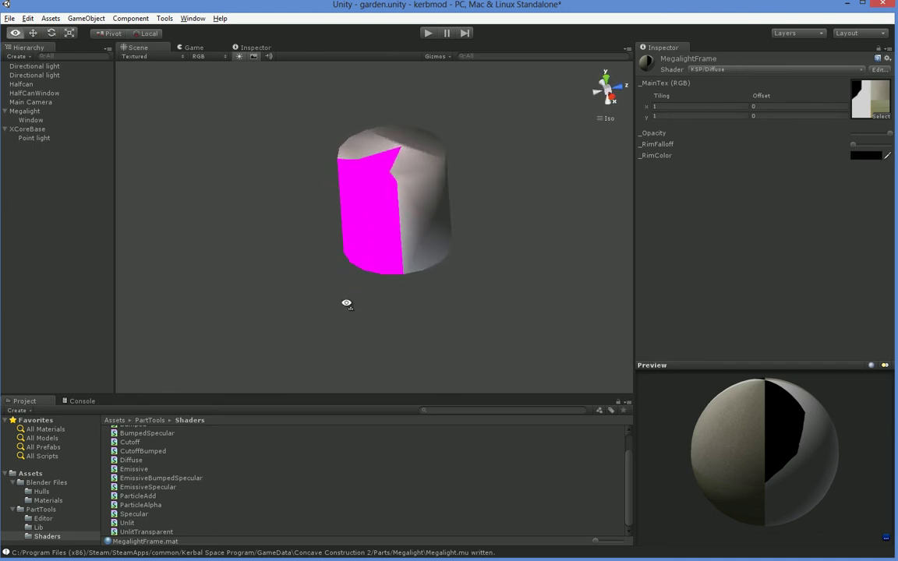
pyautogui.click(64, 473)
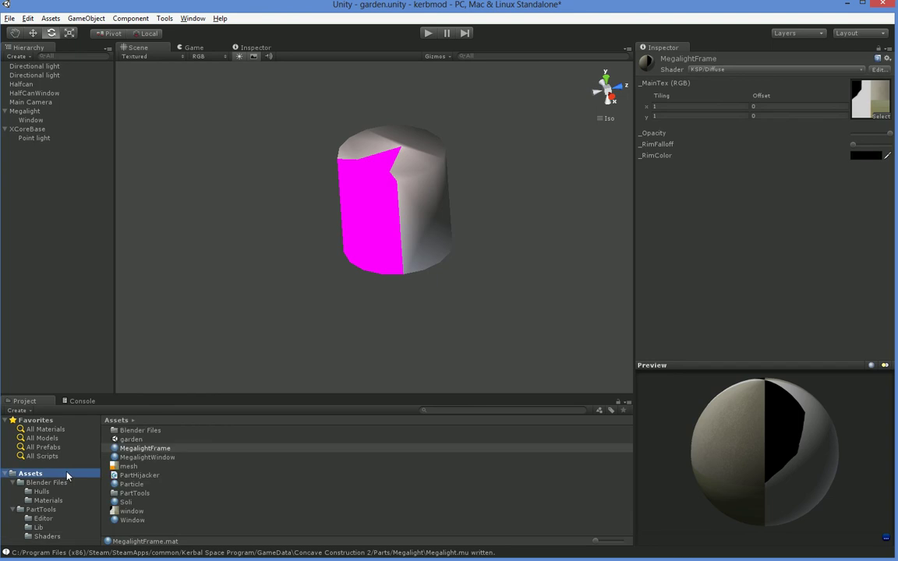
pyautogui.moveTo(144, 455); pyautogui.dragTo(425, 208)
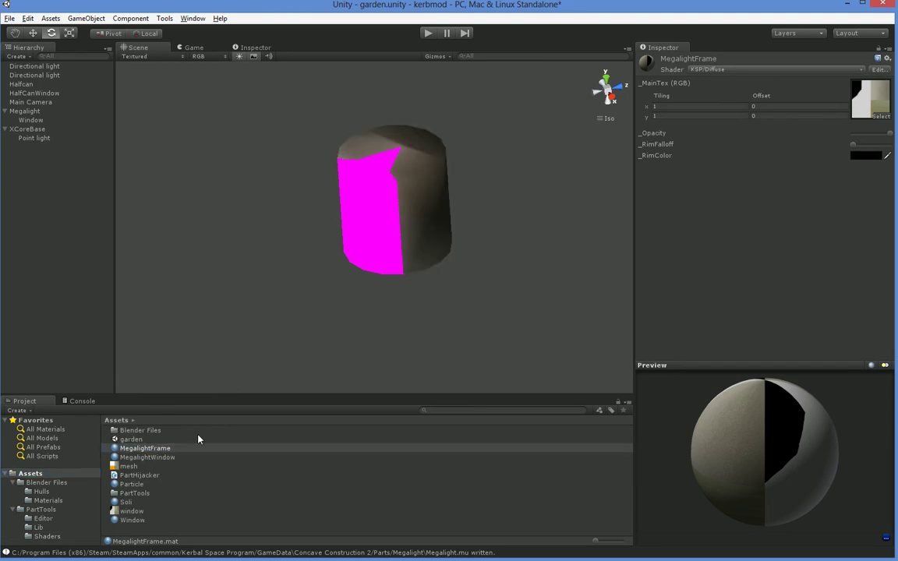
pyautogui.click(160, 461)
pyautogui.moveTo(159, 461); pyautogui.dragTo(372, 264)
pyautogui.keyDown('alt'); pyautogui.moveTo(329, 316); pyautogui.dragTo(301, 341); pyautogui.keyUp('alt')
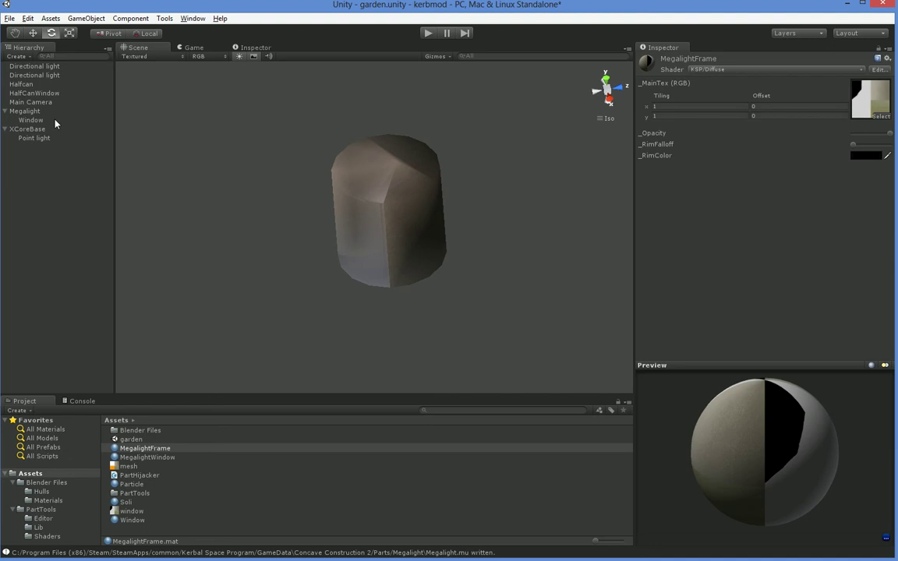
# - With Megalight selected, create a Spotlight via GameObject > Create Other
pyautogui.click(29, 111)
pyautogui.click(86, 18)
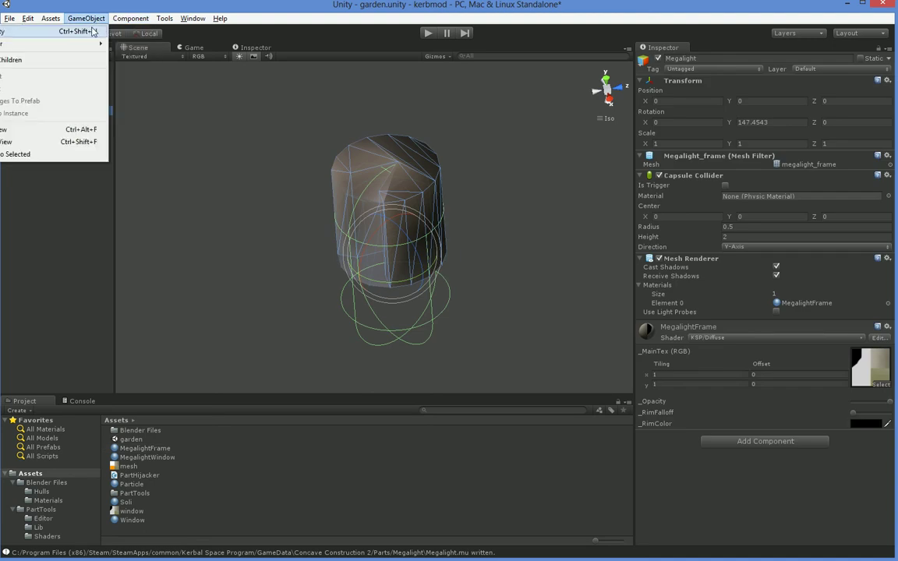
pyautogui.moveTo(76, 44)
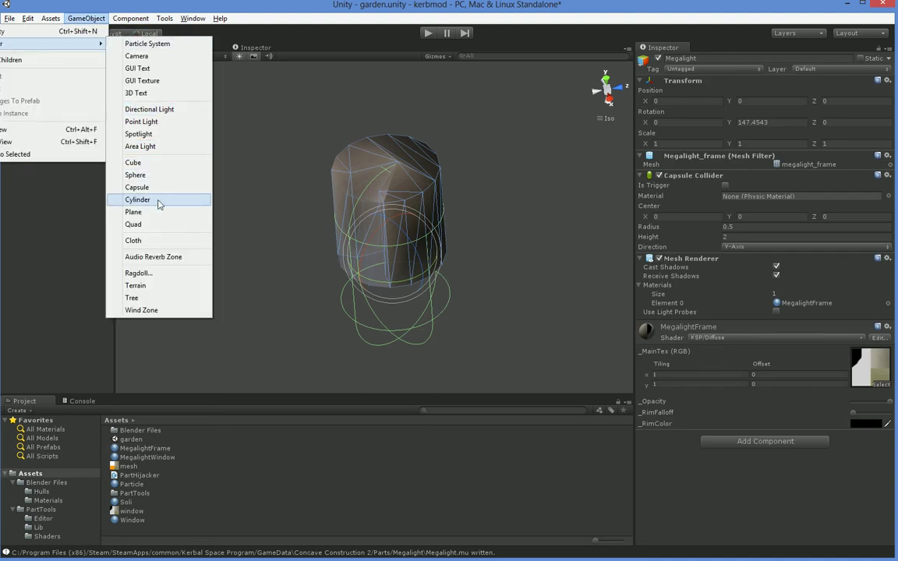
pyautogui.click(166, 138)
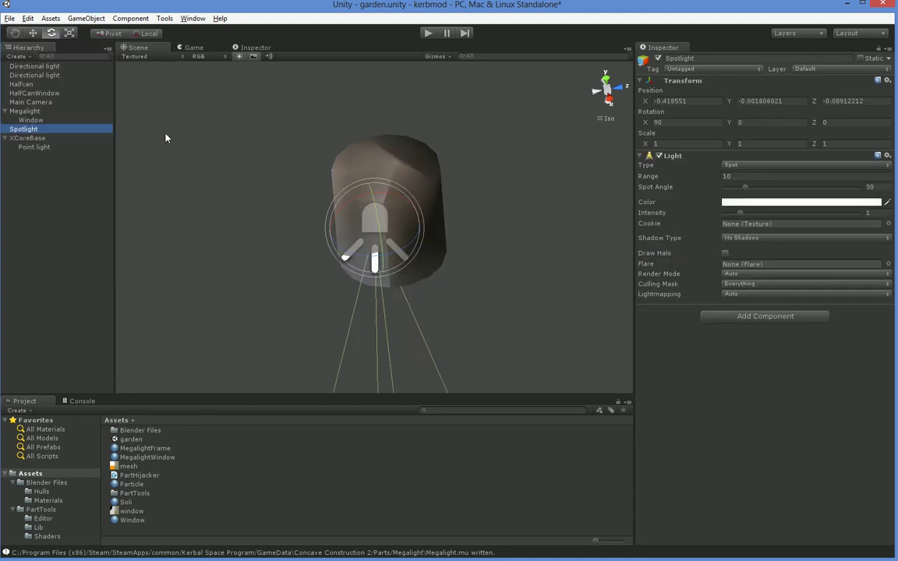
# - Zero the Spotlight's position and rotation and make it a child of Megalight
pyautogui.click(678, 101)
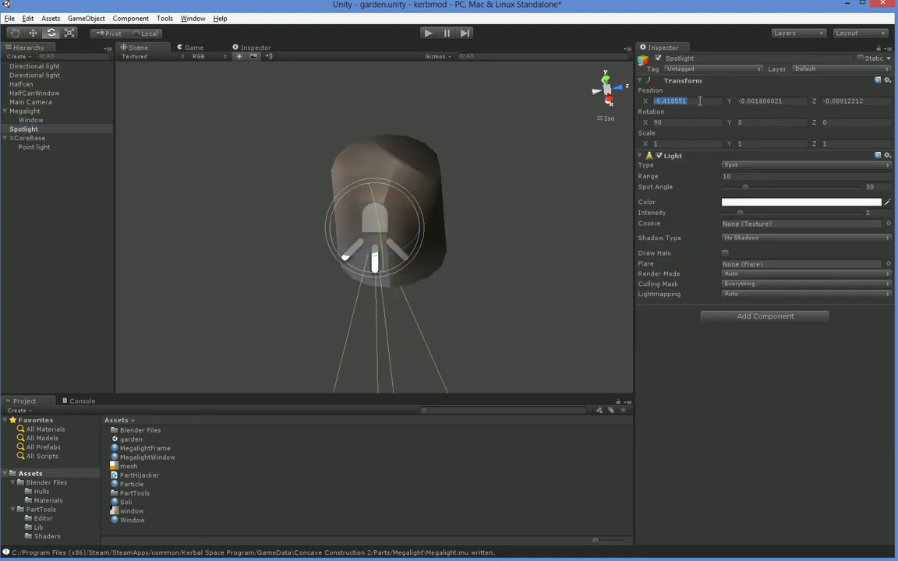
pyautogui.write('0')
pyautogui.press('Tab')
pyautogui.write('0')
pyautogui.press('Tab')
pyautogui.write('0')
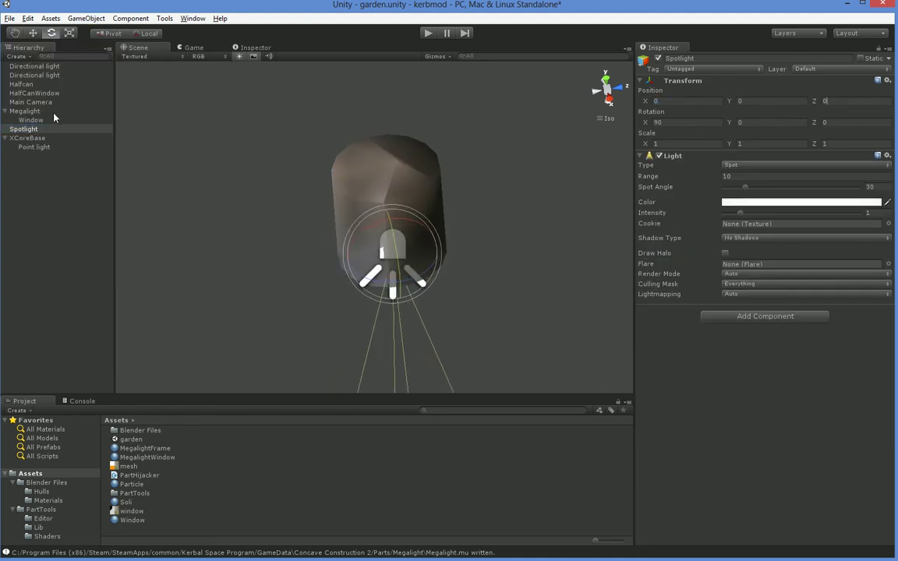
pyautogui.moveTo(36, 132); pyautogui.dragTo(42, 112)
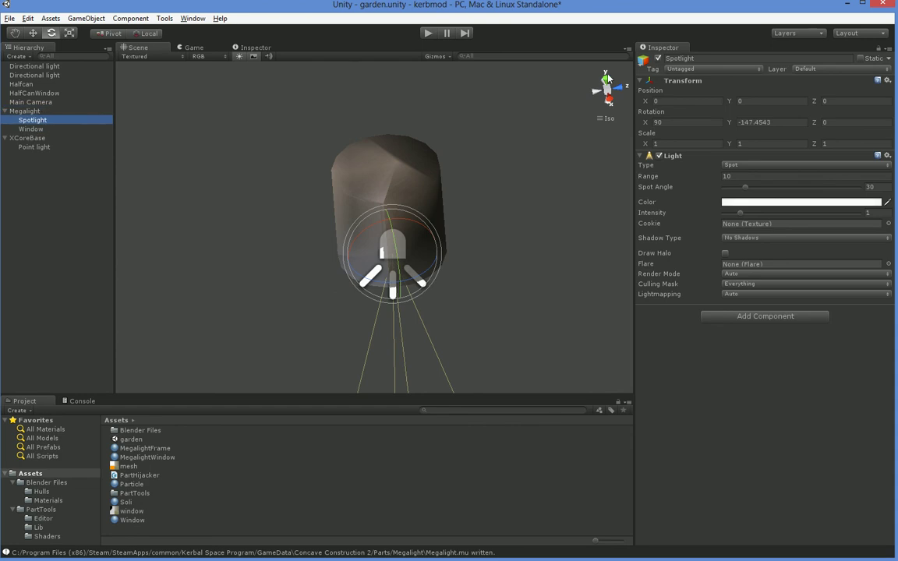
pyautogui.click(775, 121)
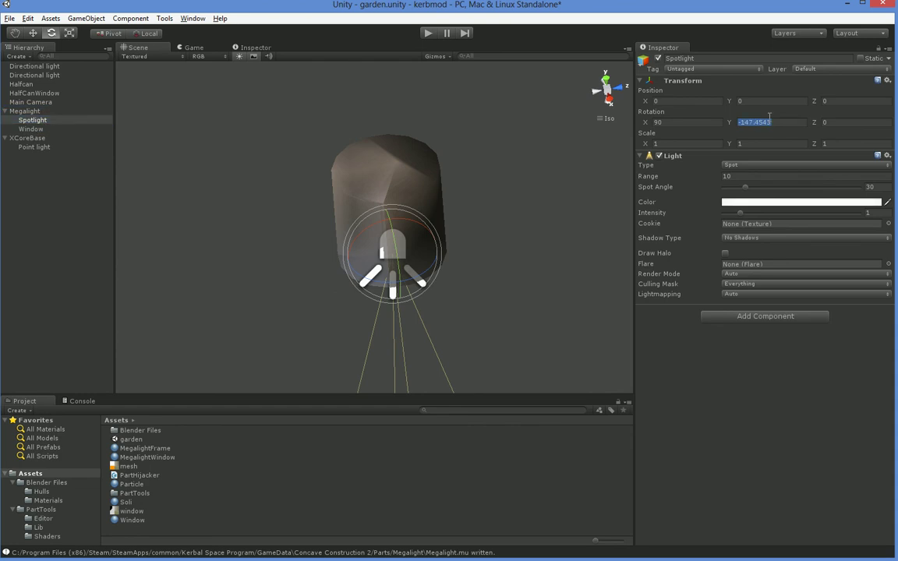
pyautogui.write('0')
pyautogui.press('Tab')
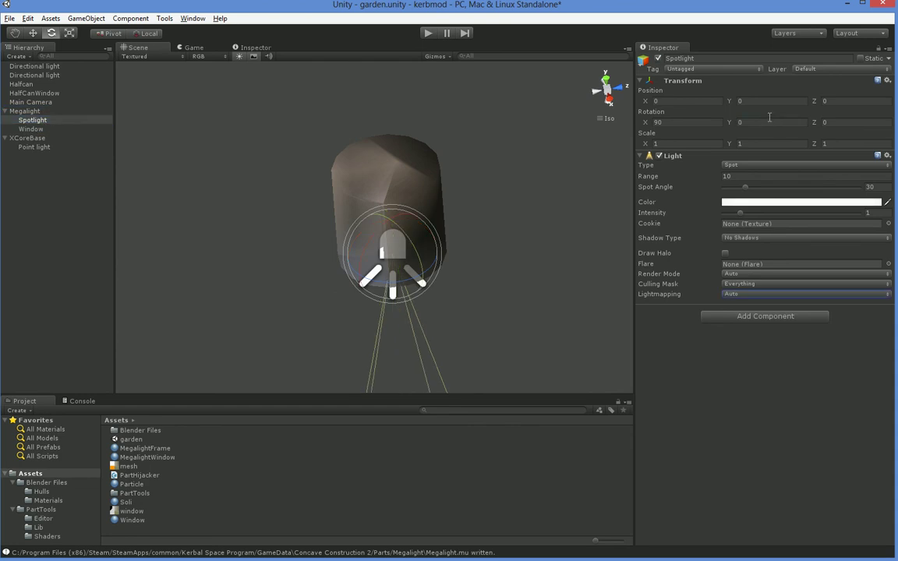
pyautogui.click(688, 122)
pyautogui.write('0')
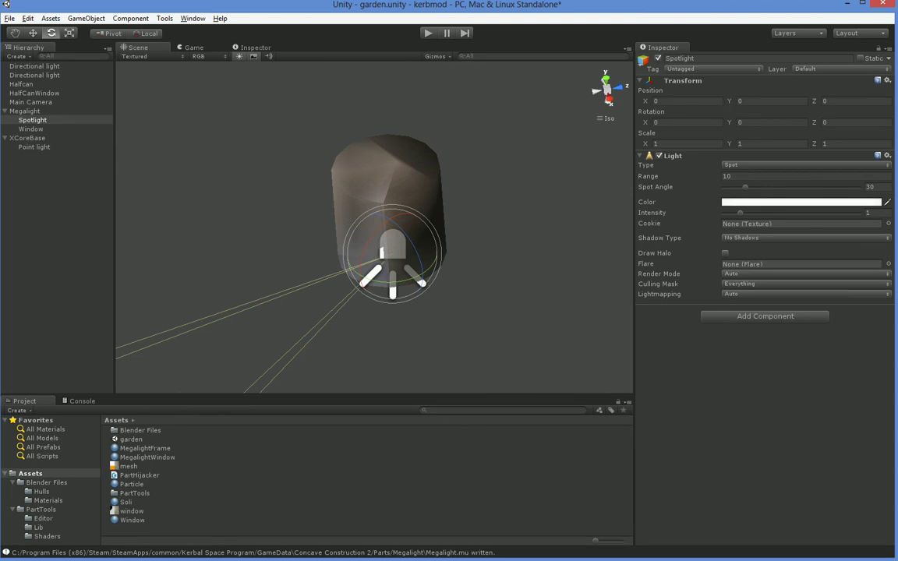
# - Try Hard Shadows on the light, then set shadows back to off
pyautogui.click(814, 238)
pyautogui.click(795, 263)
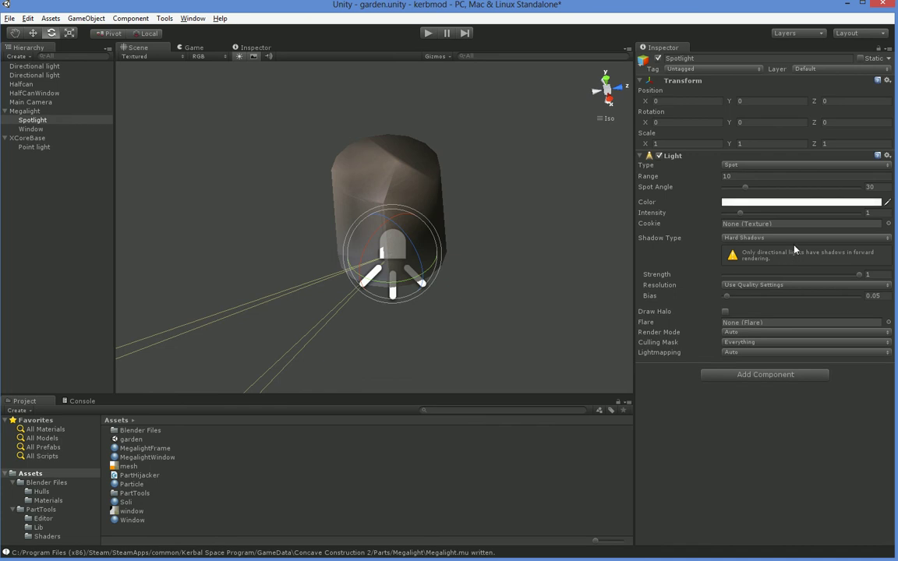
pyautogui.click(737, 238)
pyautogui.click(737, 250)
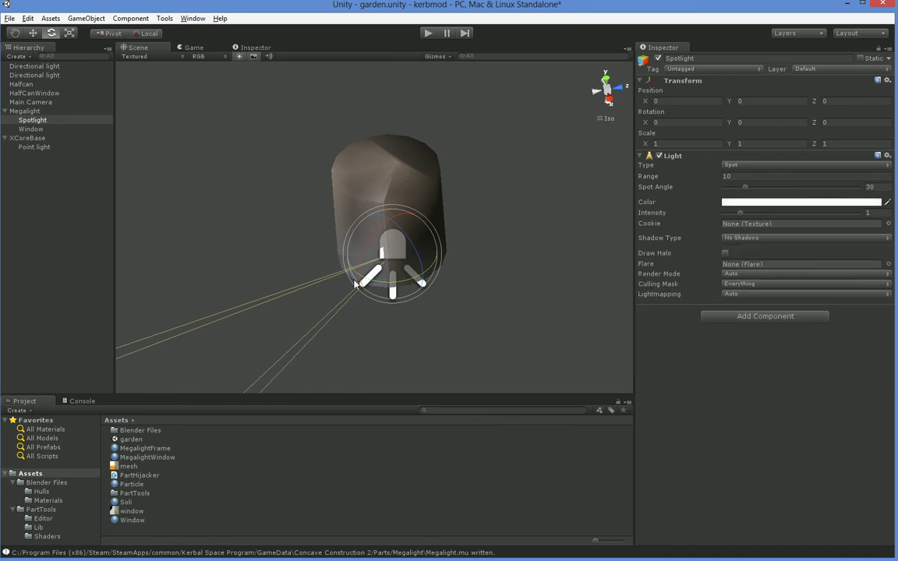
# - Raise the Spotlight to Y 0.5 and widen its spot angle to about 147
pyautogui.click(35, 35)
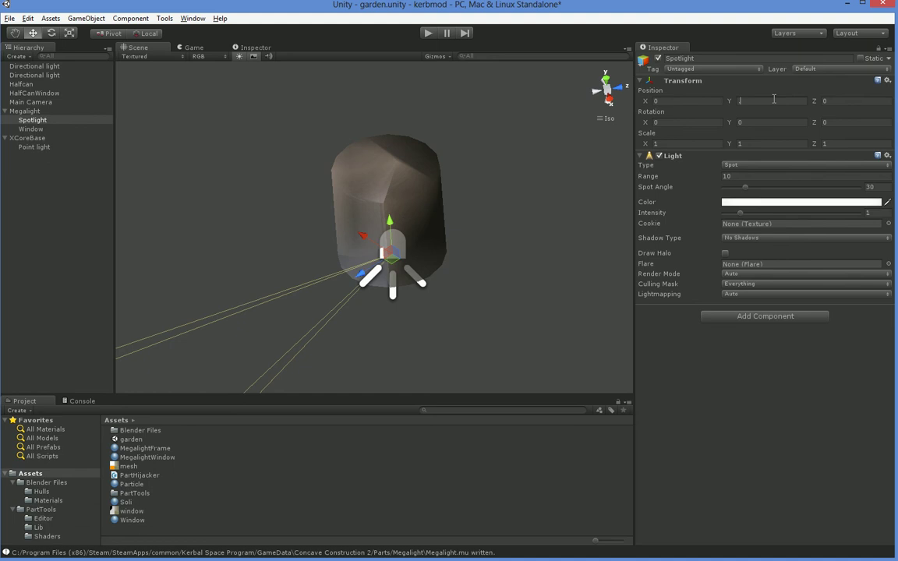
pyautogui.write('0.5')
pyautogui.keyDown('alt'); pyautogui.moveTo(253, 286); pyautogui.dragTo(448, 243); pyautogui.keyUp('alt')
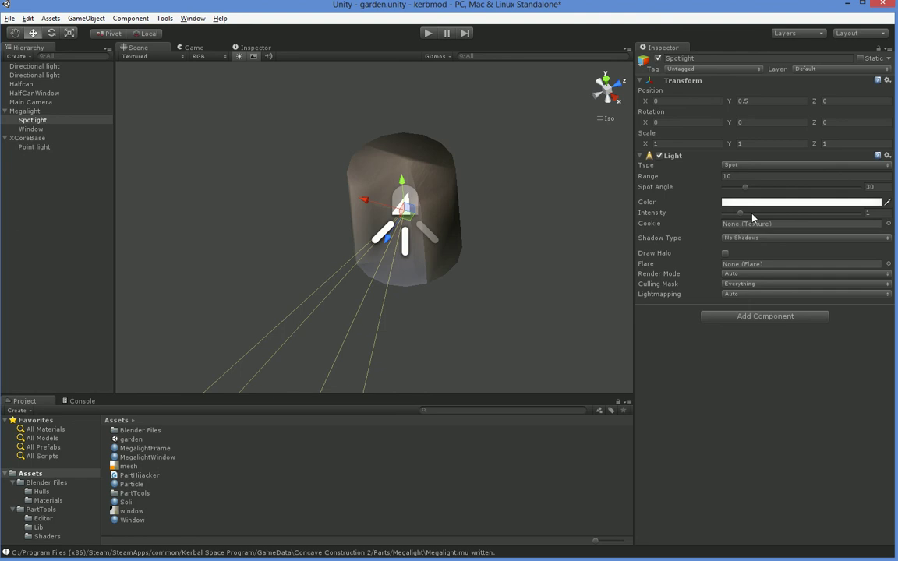
pyautogui.moveTo(745, 188); pyautogui.dragTo(835, 191)
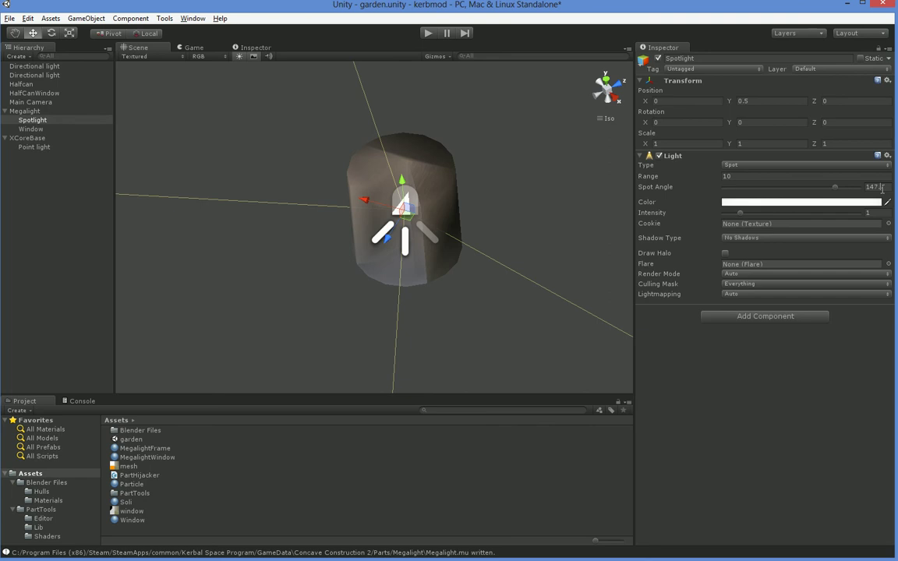
# - Set the Spotlight's Spot Angle to 160 and its Range to 100
pyautogui.click(881, 188)
pyautogui.write('160')
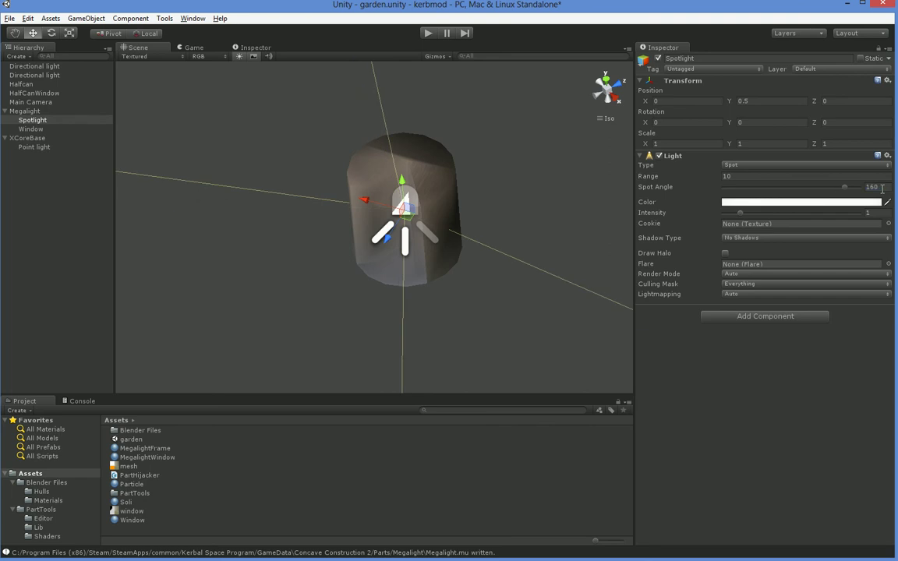
pyautogui.keyDown('alt'); pyautogui.moveTo(492, 272); pyautogui.dragTo(561, 265); pyautogui.keyUp('alt')
pyautogui.click(759, 177)
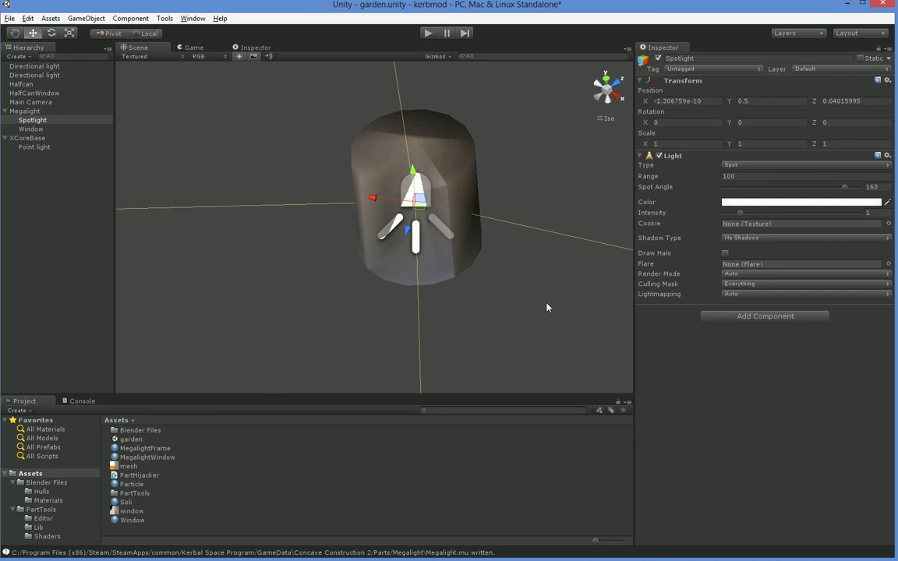
pyautogui.keyDown('alt'); pyautogui.moveTo(546, 304); pyautogui.dragTo(396, 298); pyautogui.keyUp('alt')
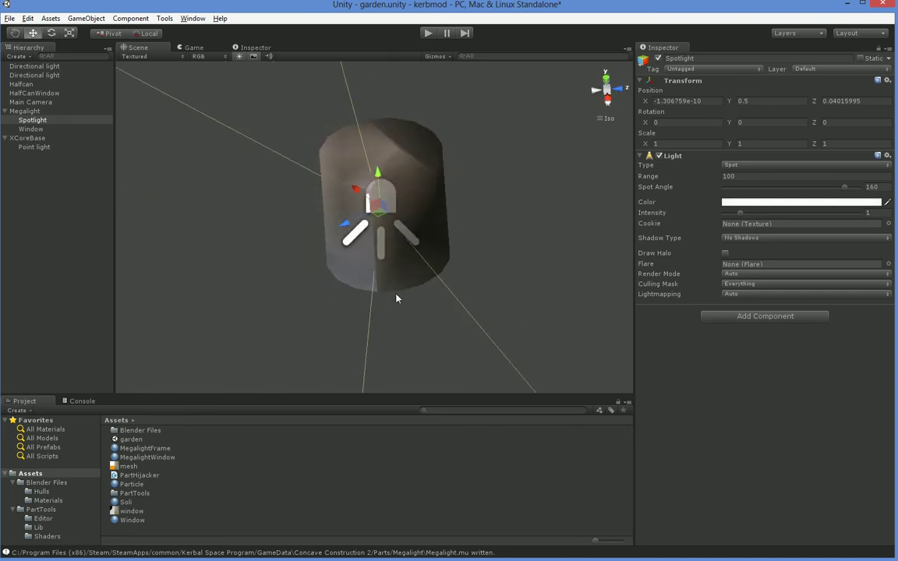
# - Set Megalight's Capsule Collider Center Y to 0.5 and Height to 1.2
pyautogui.click(418, 220)
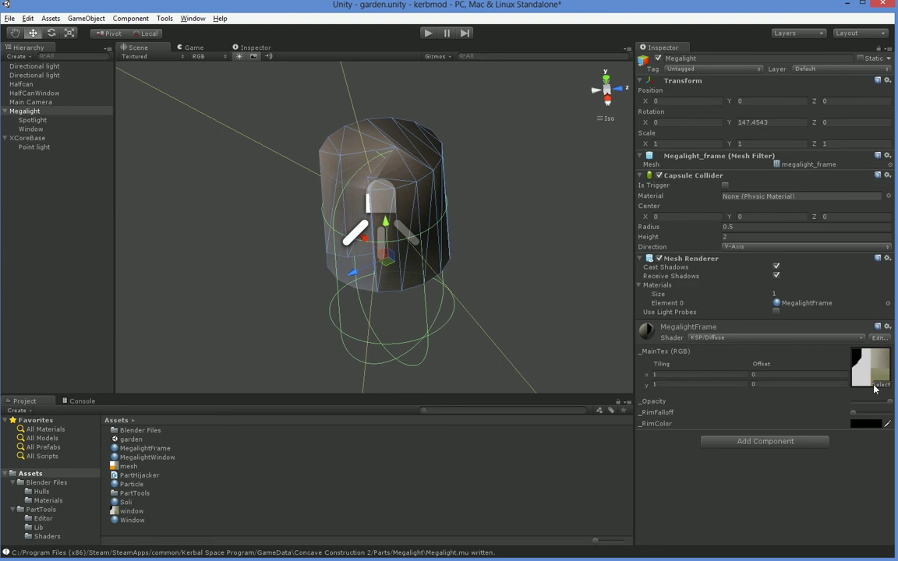
pyautogui.click(763, 215)
pyautogui.write('.5')
pyautogui.click(759, 236)
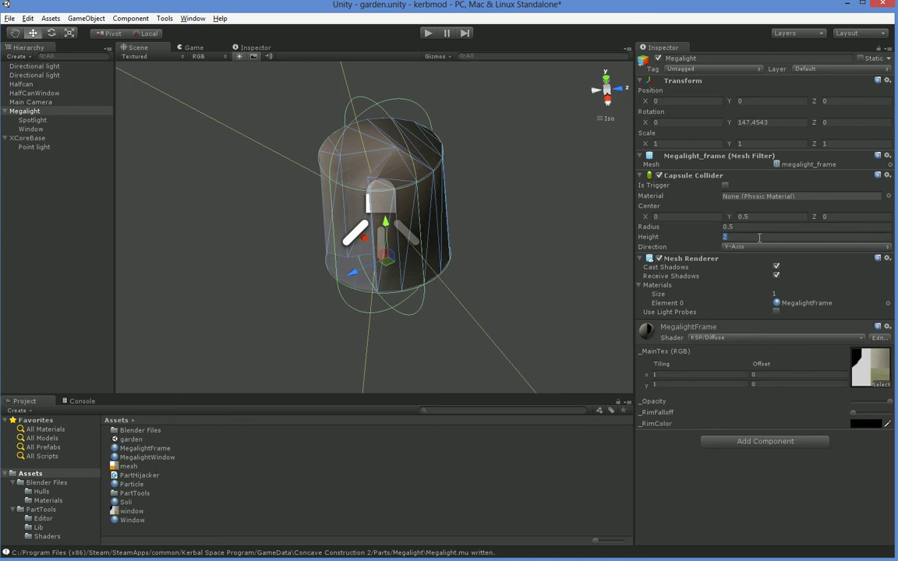
pyautogui.write('1.2')
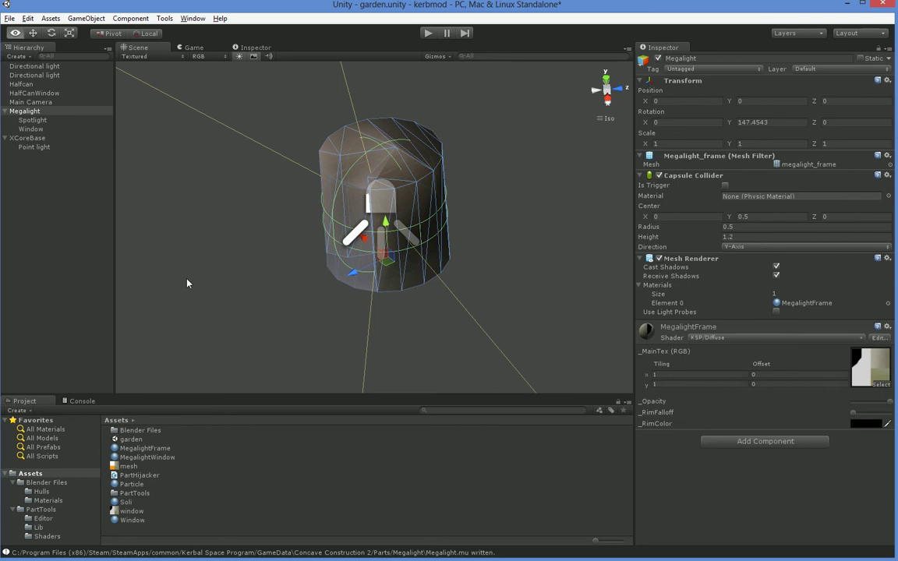
pyautogui.keyDown('alt'); pyautogui.moveTo(435, 237); pyautogui.dragTo(219, 288); pyautogui.keyUp('alt')
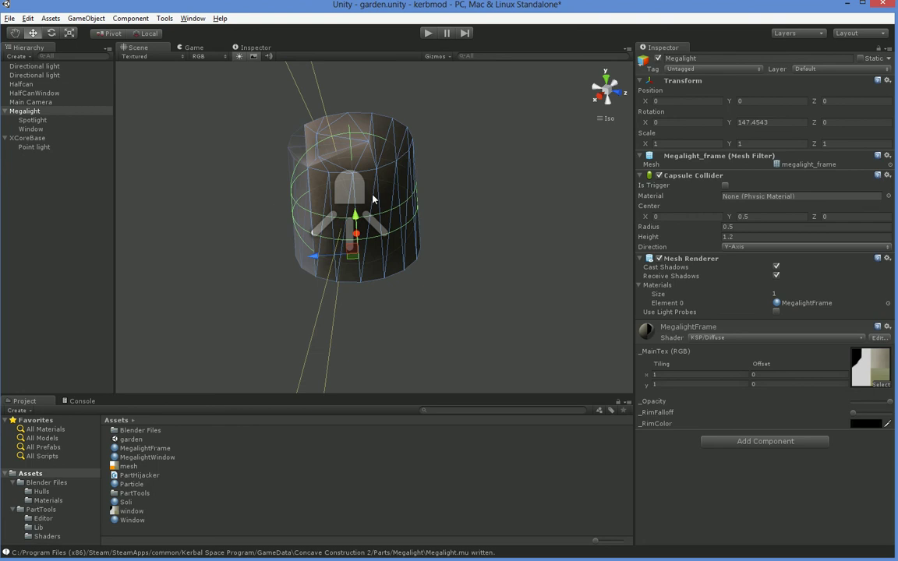
pyautogui.keyDown('alt'); pyautogui.moveTo(239, 334); pyautogui.dragTo(372, 384); pyautogui.keyUp('alt')
# - Set the Spotlight's light colour to pale cyan (R169 G241 B255), then reselect Megalight
pyautogui.click(48, 120)
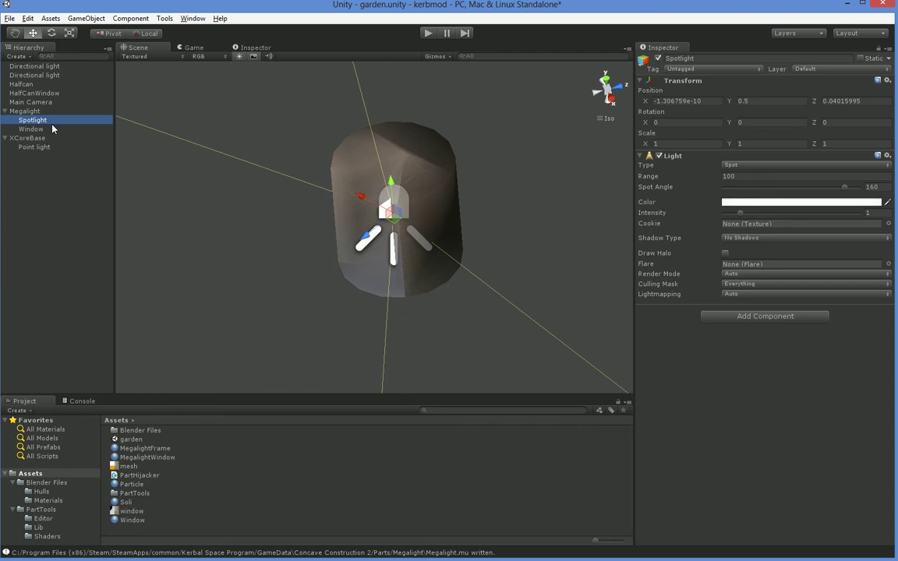
pyautogui.click(53, 128)
pyautogui.click(50, 120)
pyautogui.click(744, 204)
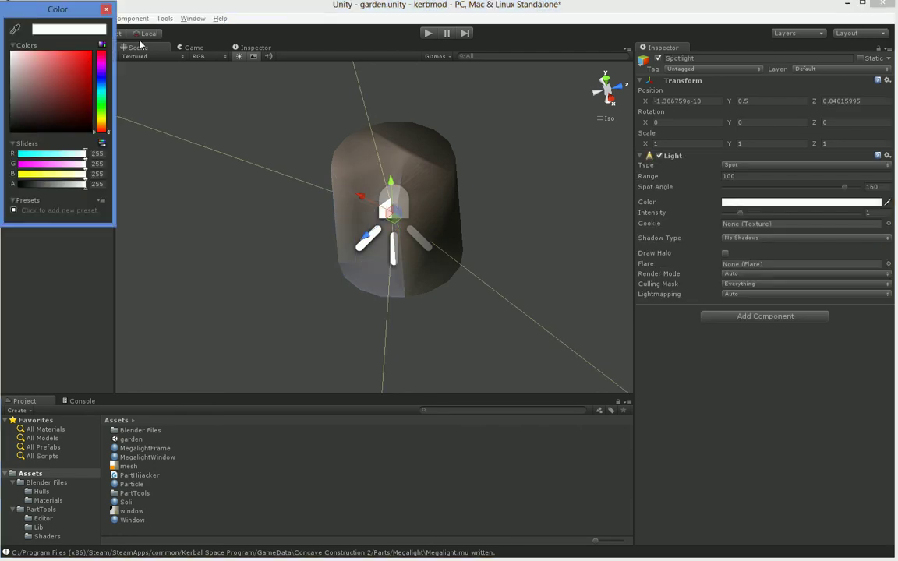
pyautogui.click(96, 88)
pyautogui.click(38, 53)
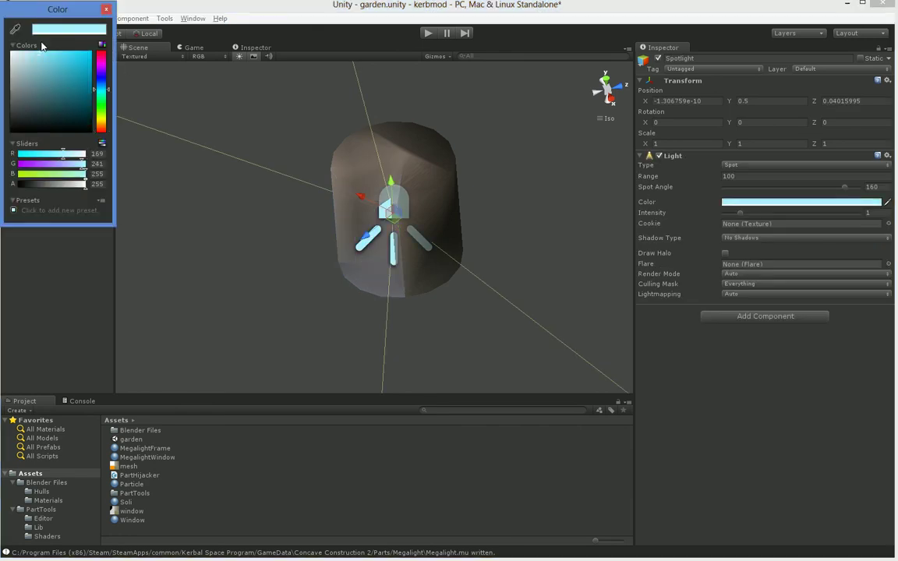
pyautogui.click(106, 10)
pyautogui.keyDown('alt'); pyautogui.moveTo(233, 172); pyautogui.dragTo(311, 300); pyautogui.keyUp('alt')
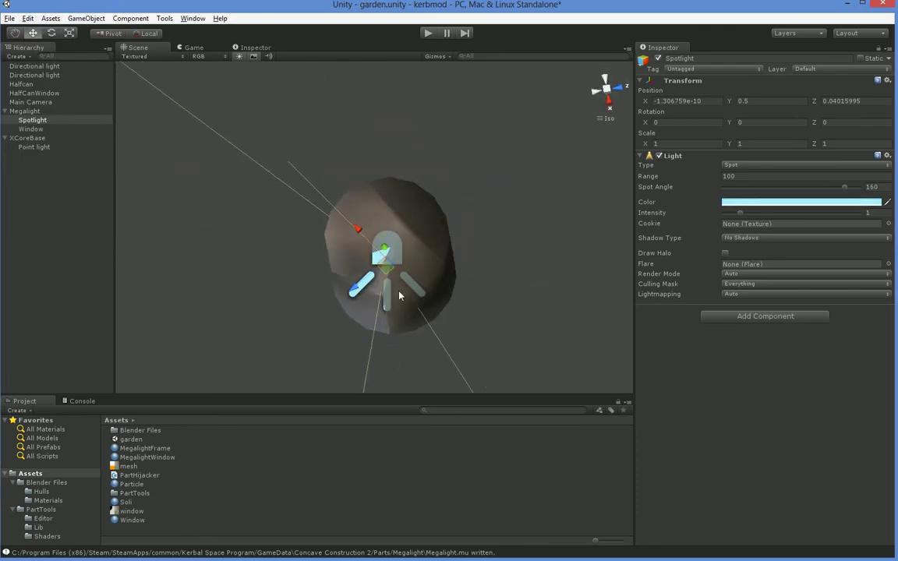
pyautogui.keyDown('alt'); pyautogui.moveTo(469, 327); pyautogui.dragTo(513, 194); pyautogui.keyUp('alt')
pyautogui.click(66, 112)
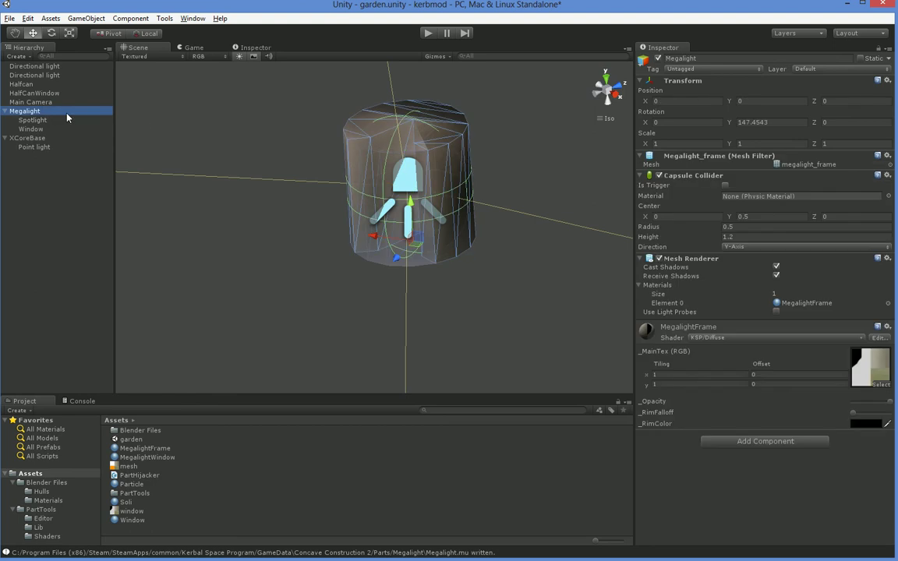
# - From Assets > PartTools > Lib, drag the PartTools script onto Megalight in the Hierarchy
pyautogui.click(43, 511)
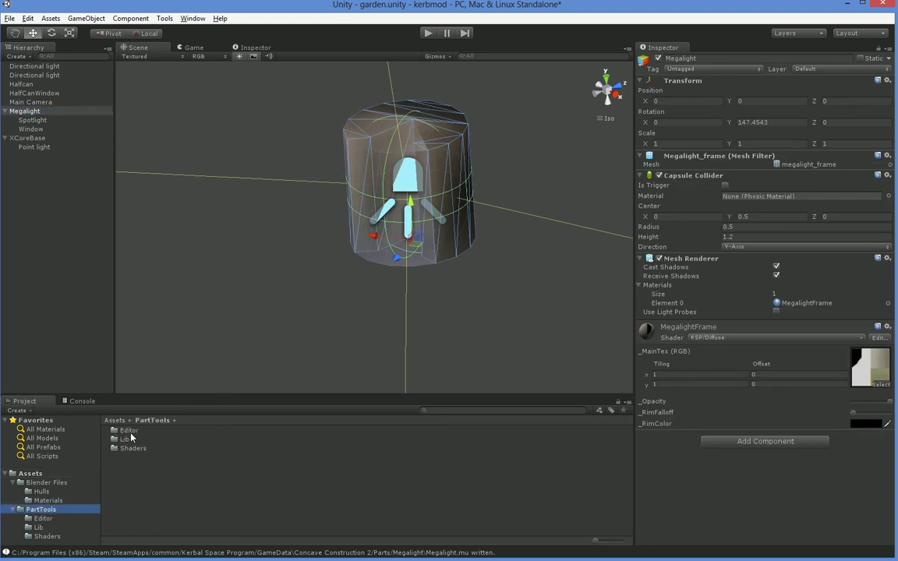
pyautogui.click(125, 439)
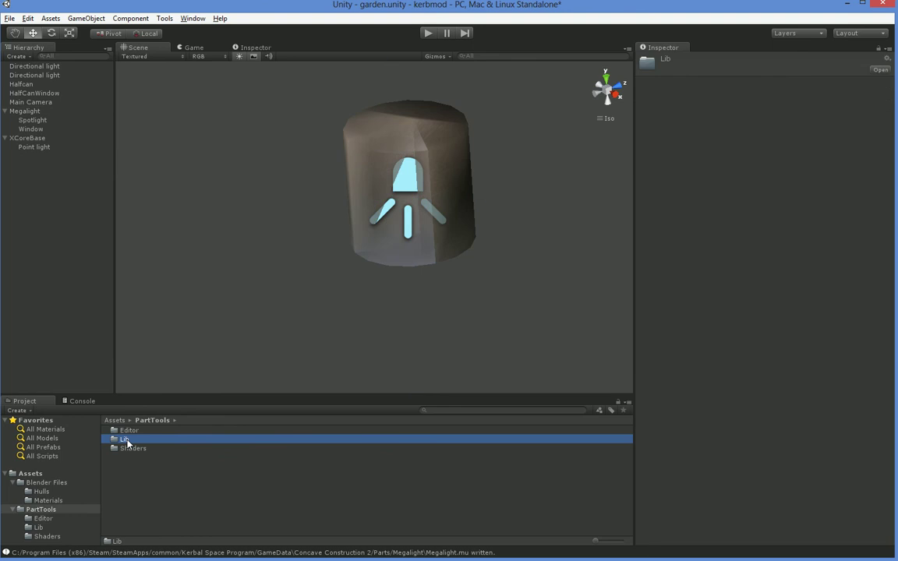
pyautogui.doubleClick(125, 439)
pyautogui.click(105, 430)
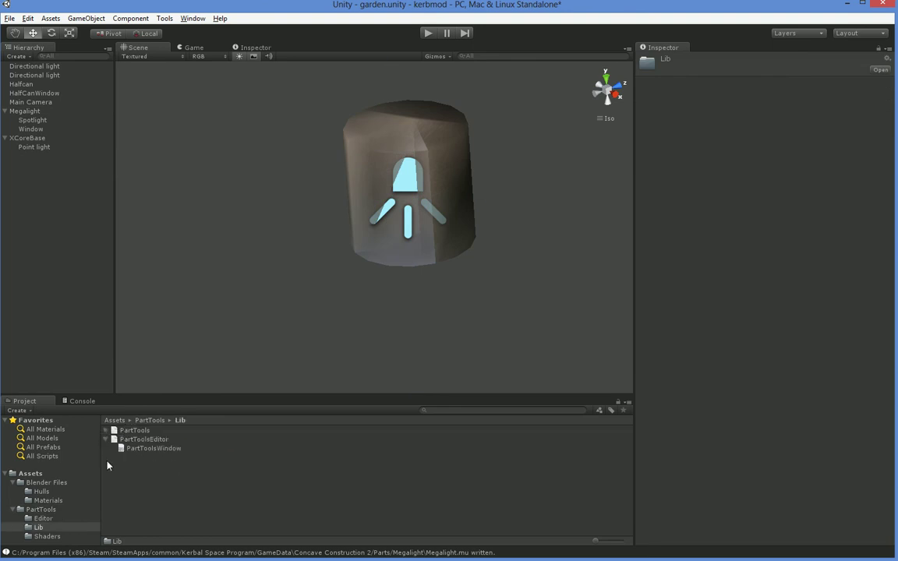
pyautogui.click(105, 440)
pyautogui.click(106, 430)
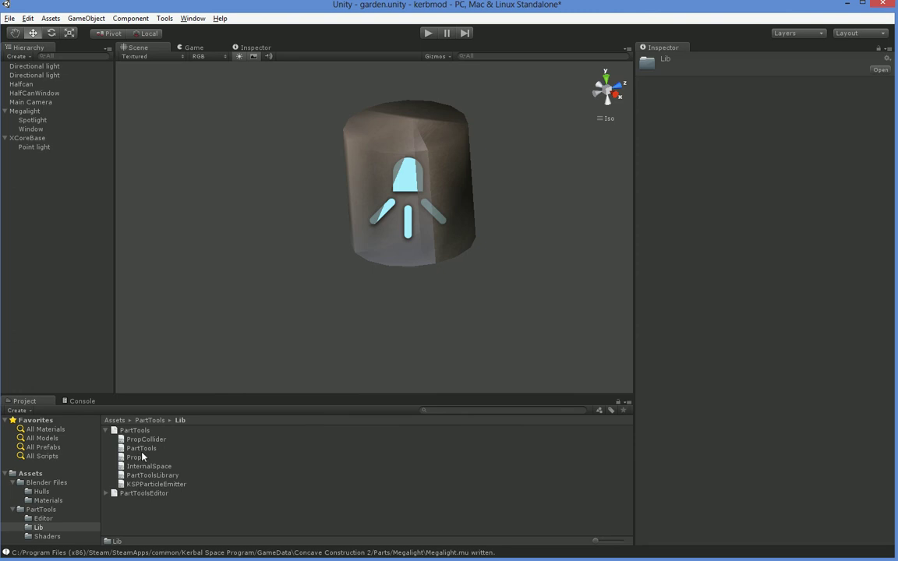
pyautogui.moveTo(141, 450); pyautogui.dragTo(50, 115)
# - Compile Materials in Megalight's Part Tools component
pyautogui.scroll(-3, 791, 345)
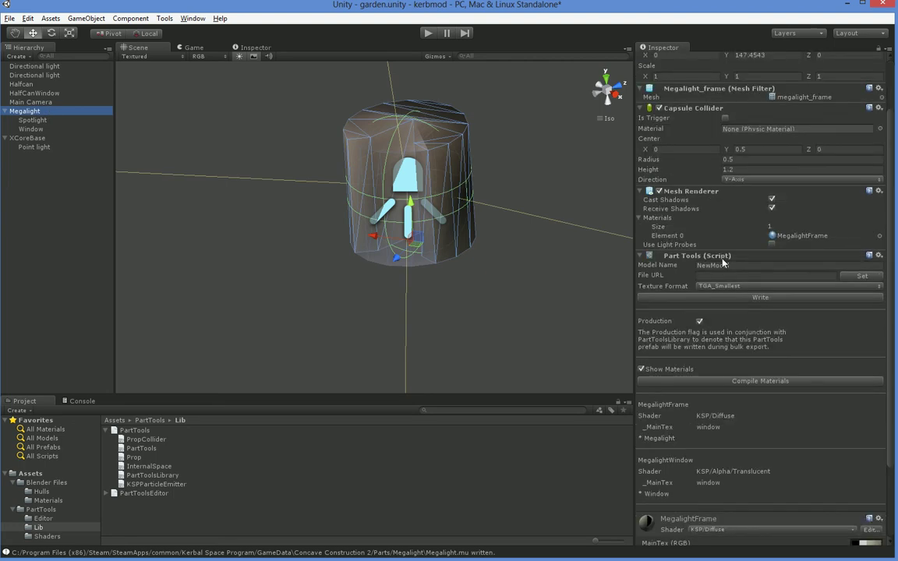
pyautogui.scroll(-2, 760, 300)
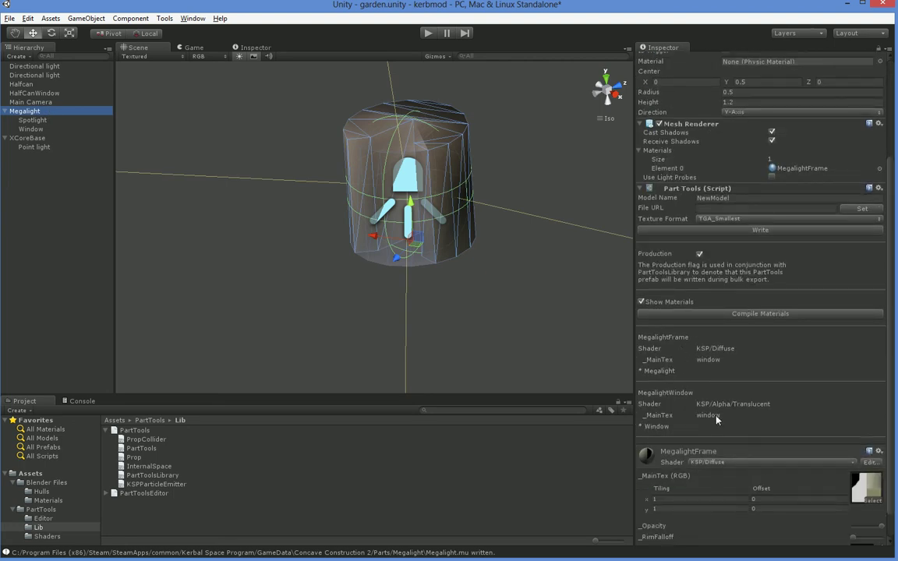
pyautogui.click(749, 314)
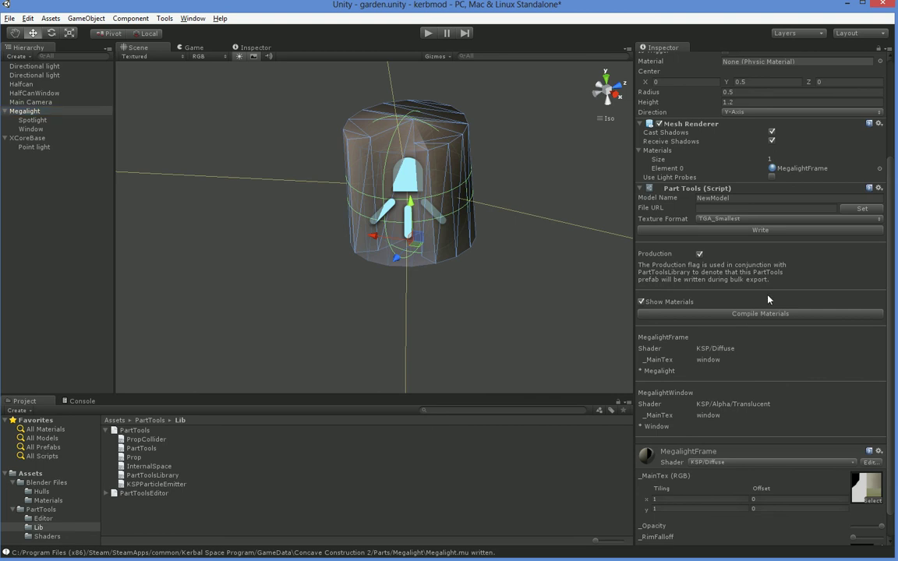
# - Set the export folder to GameData/Concave Construction 2/Parts/Megalight
pyautogui.click(870, 211)
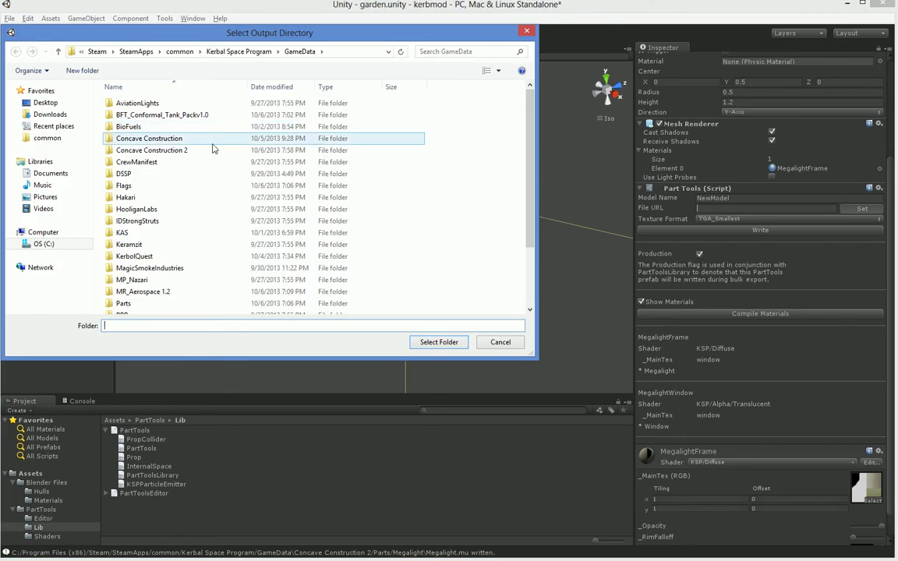
pyautogui.click(185, 152)
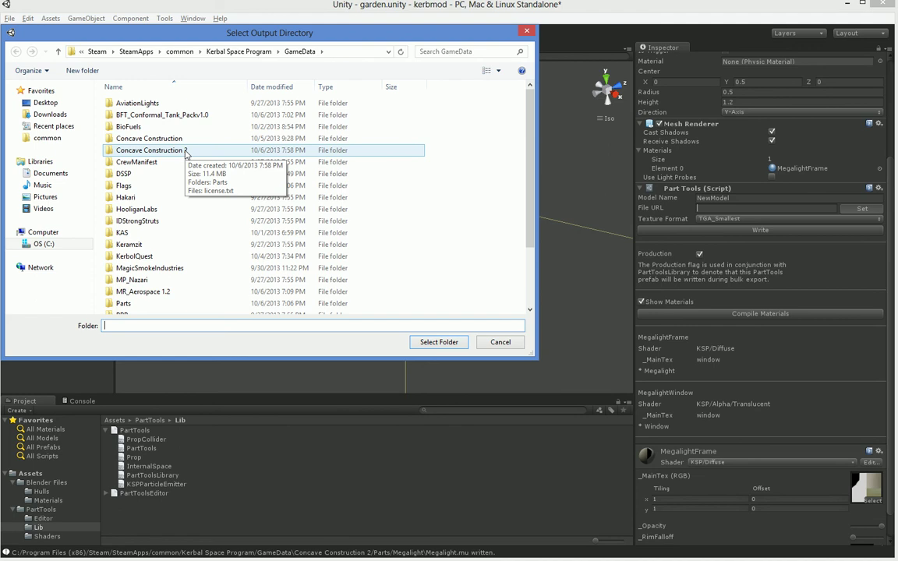
pyautogui.doubleClick(186, 152)
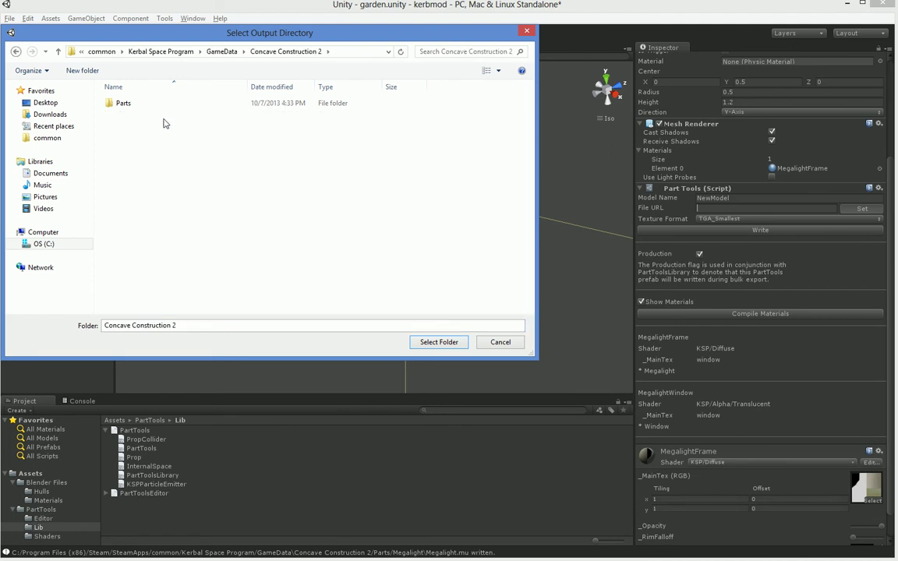
pyautogui.doubleClick(123, 103)
pyautogui.rightClick(166, 171)
pyautogui.click(128, 115)
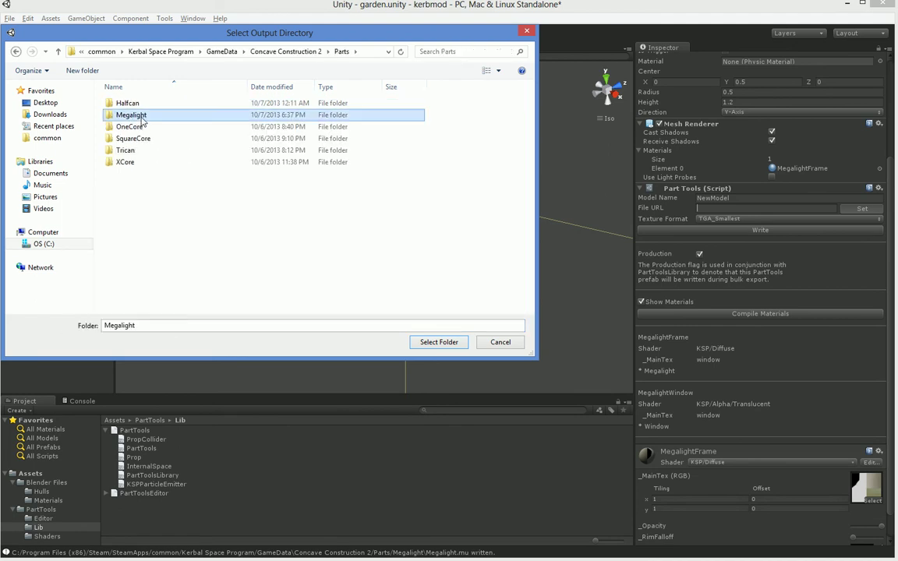
pyautogui.doubleClick(128, 114)
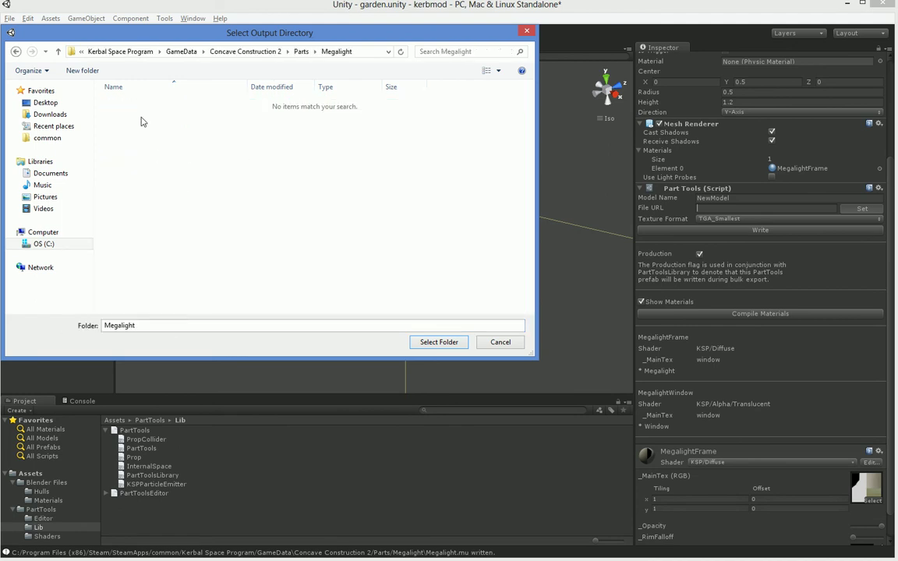
pyautogui.click(433, 347)
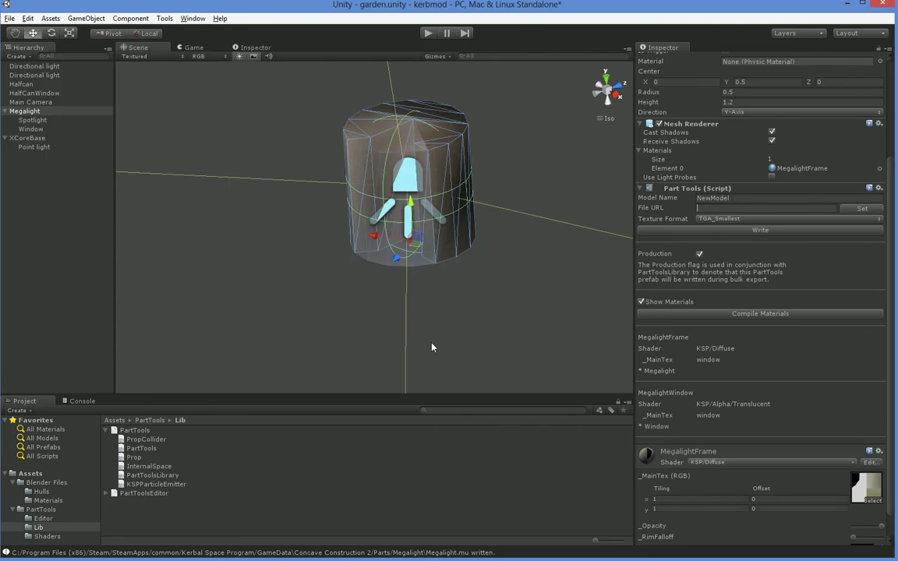
# - Name the model Megalight, recompile the materials and write the model file
pyautogui.click(751, 197)
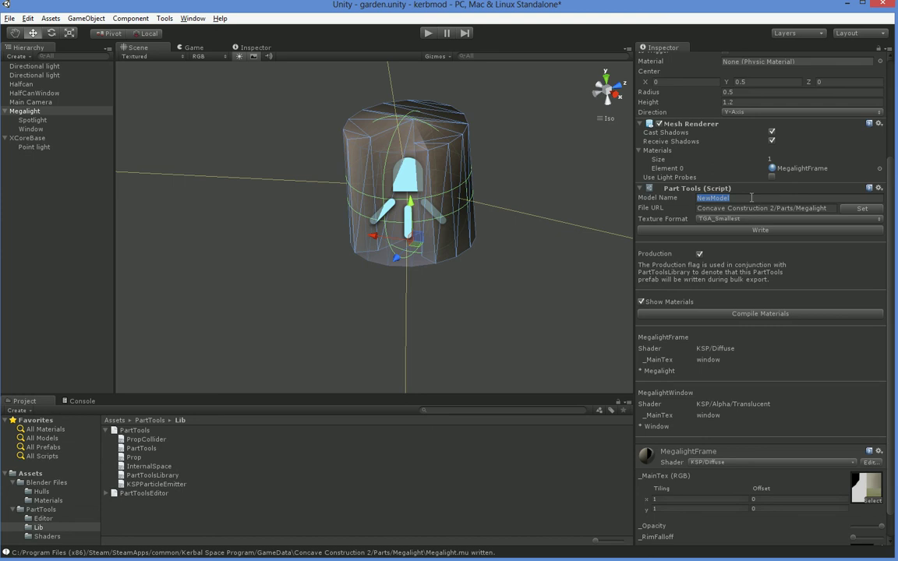
pyautogui.write('Megalight')
pyautogui.click(735, 313)
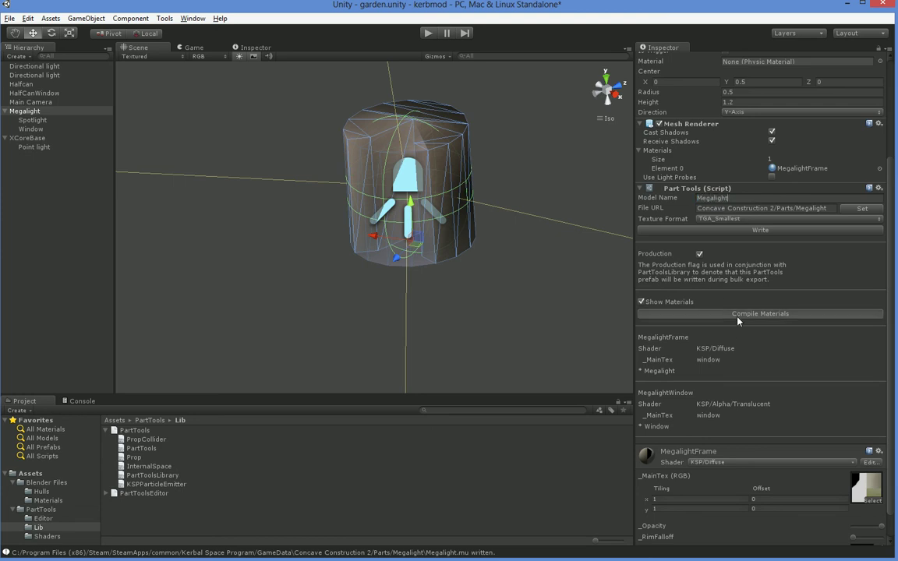
pyautogui.click(742, 233)
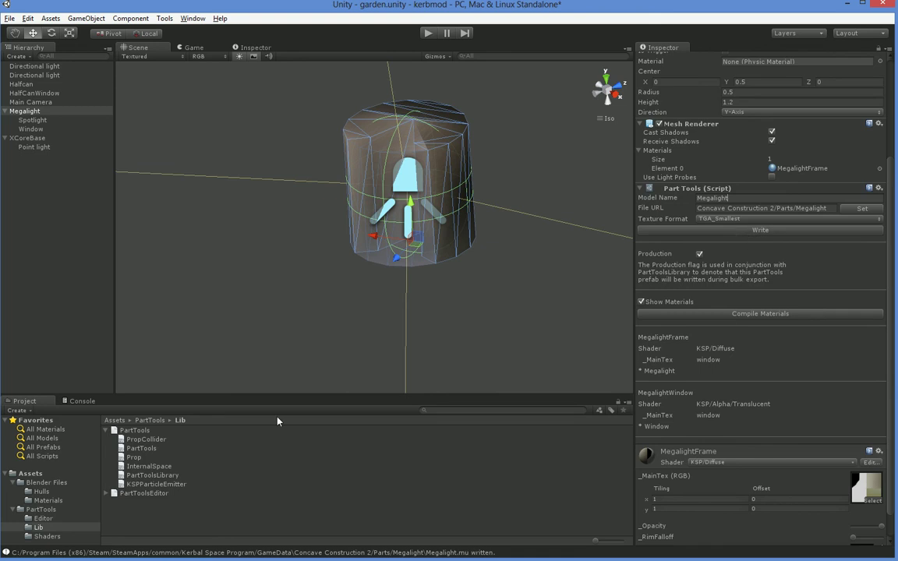
# - Clear the Assets and Blender Files windows away and bring the game's Explorer window in front of Unity
pyautogui.hotkey('ctrl', 'a')
pyautogui.moveTo(194, 560)
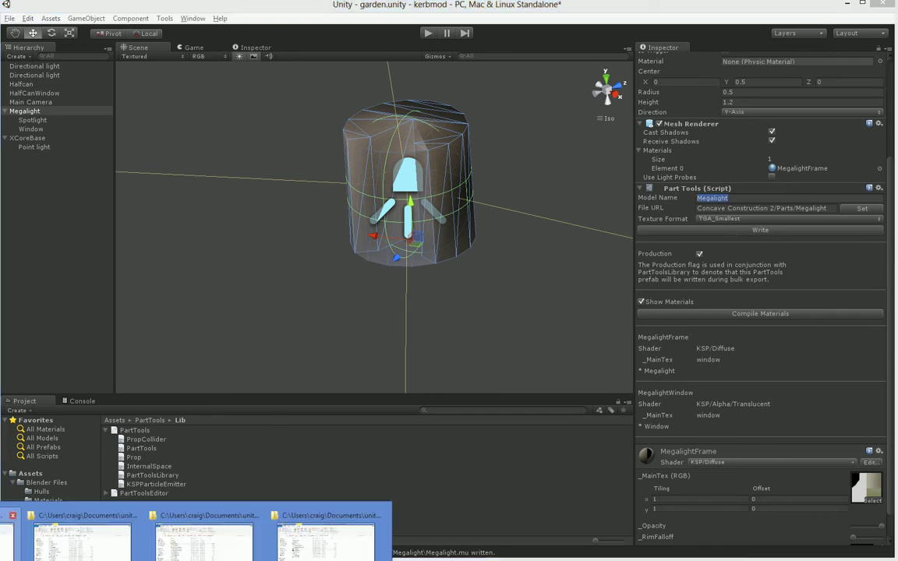
pyautogui.click(134, 549)
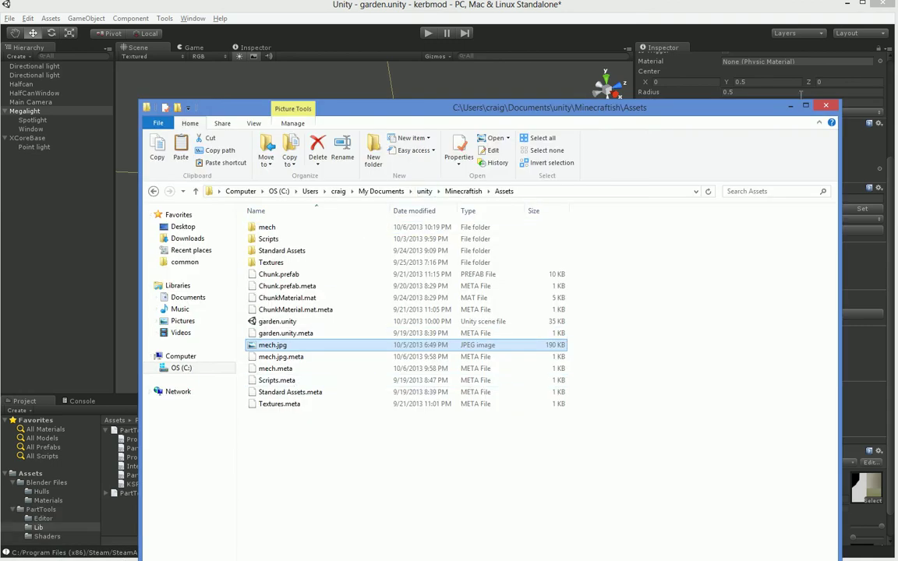
pyautogui.hotkey('alt', 'Tab')
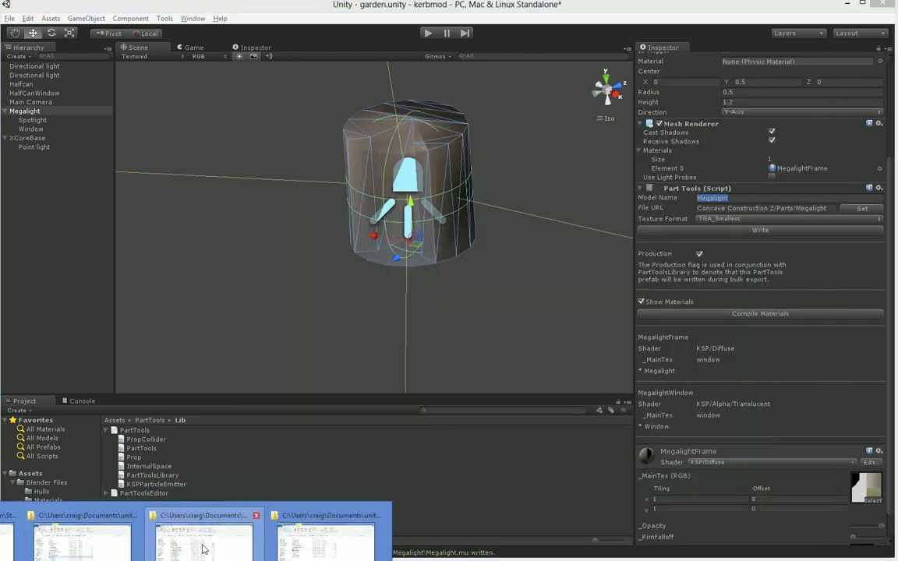
pyautogui.click(206, 550)
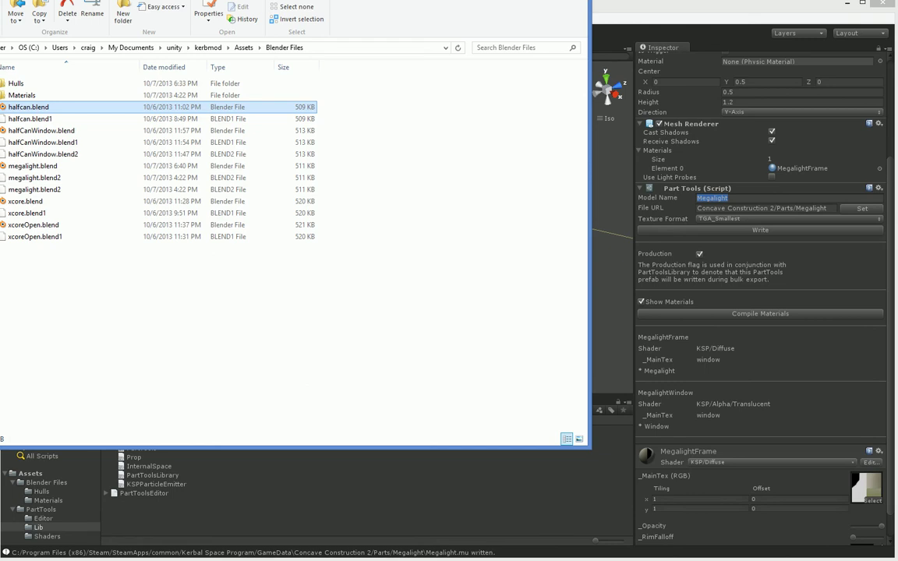
pyautogui.moveTo(126, 0); pyautogui.dragTo(227, 25)
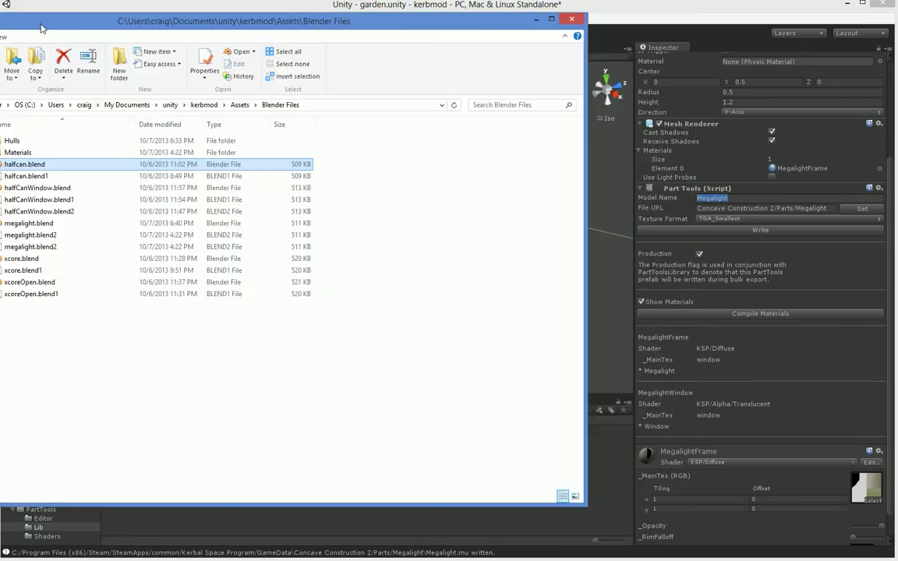
pyautogui.hotkey('alt', 'Tab')
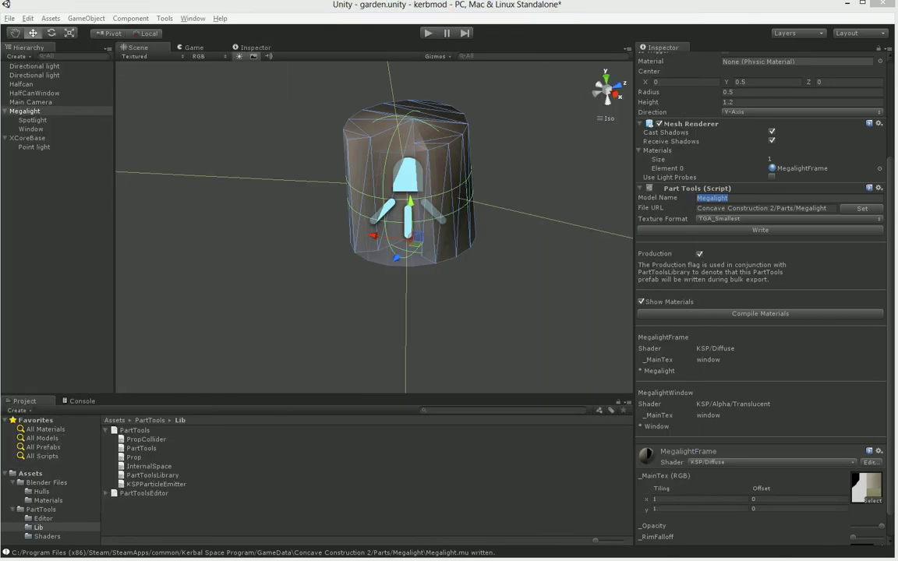
pyautogui.moveTo(179, 557)
pyautogui.click(312, 538)
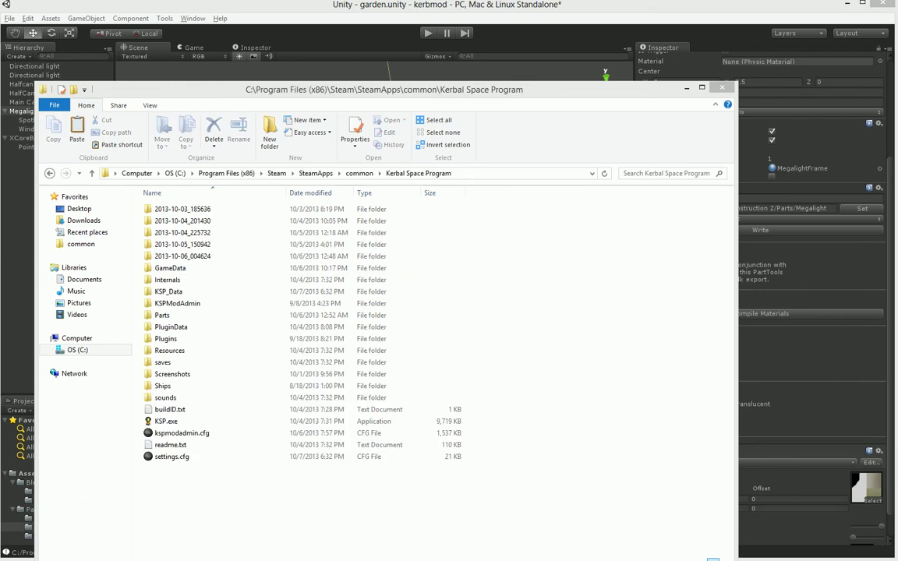
# - Browse into GameData > Concave Construction 2 > Parts > Megalight to see Megalight.mu and window.tga
pyautogui.doubleClick(187, 269)
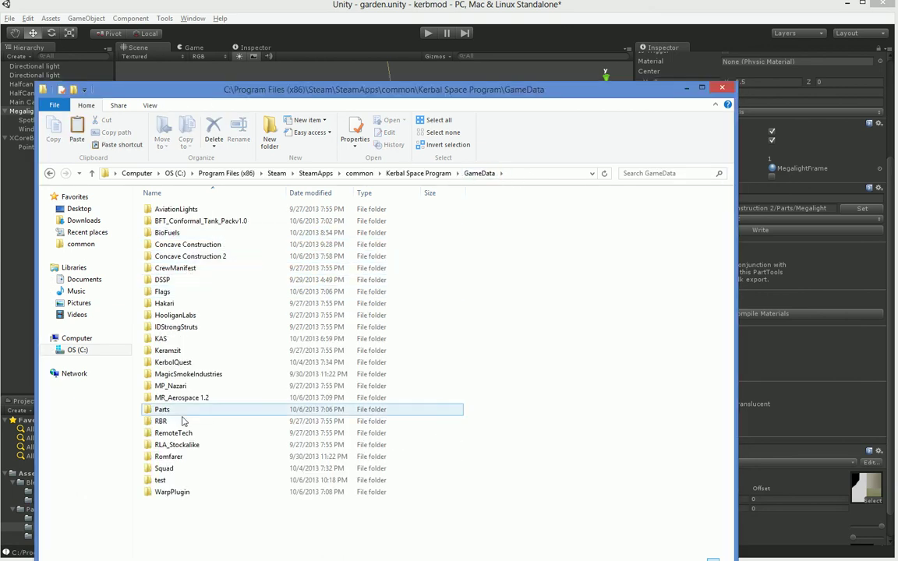
pyautogui.click(196, 261)
pyautogui.doubleClick(196, 262)
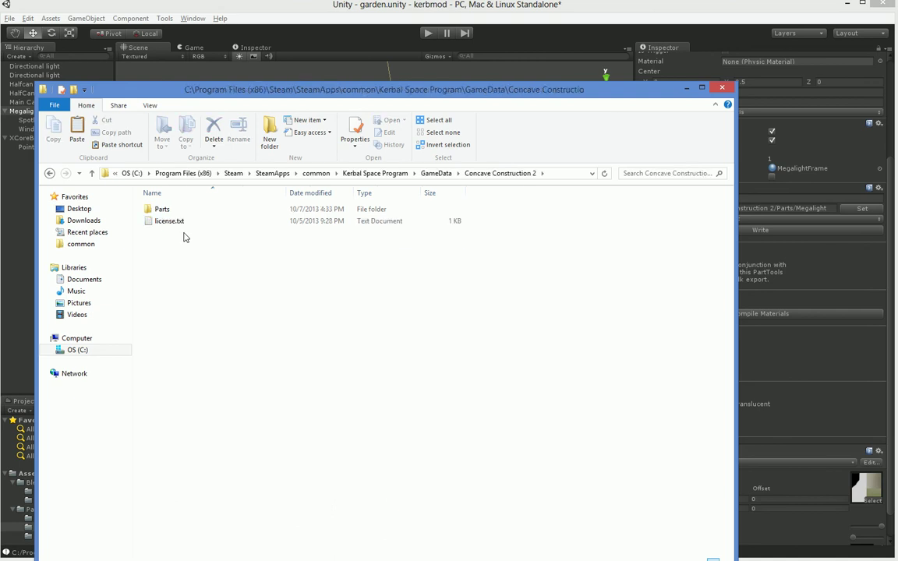
pyautogui.doubleClick(185, 209)
pyautogui.doubleClick(184, 221)
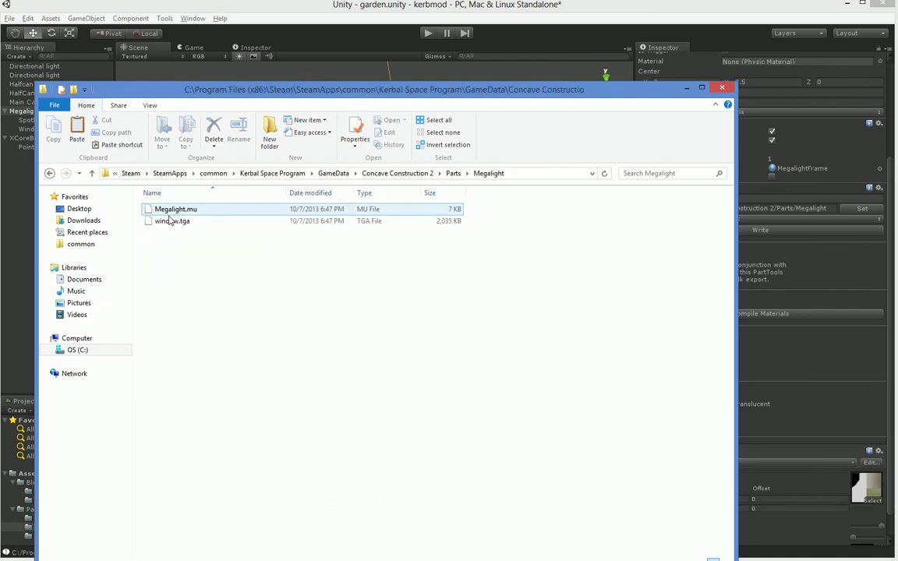
pyautogui.moveTo(201, 99); pyautogui.dragTo(200, 55)
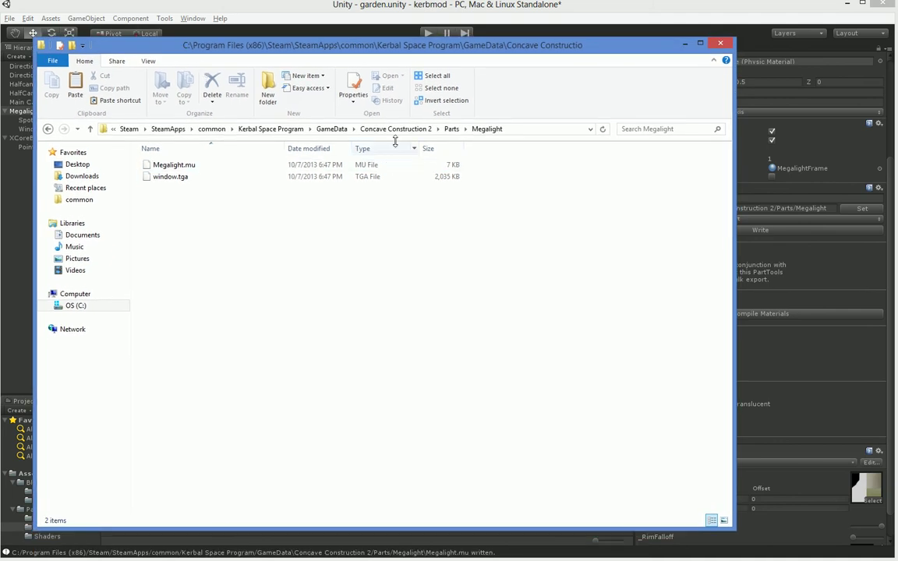
# - Copy the stock part.cfg from GameData/Squad/Parts/Utility/spotLight2
pyautogui.click(341, 130)
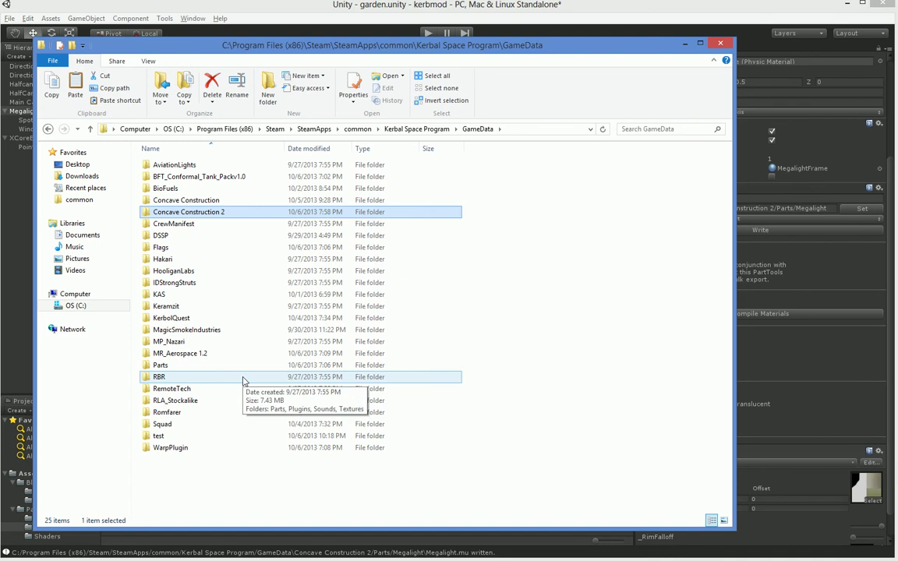
pyautogui.click(176, 425)
pyautogui.doubleClick(179, 428)
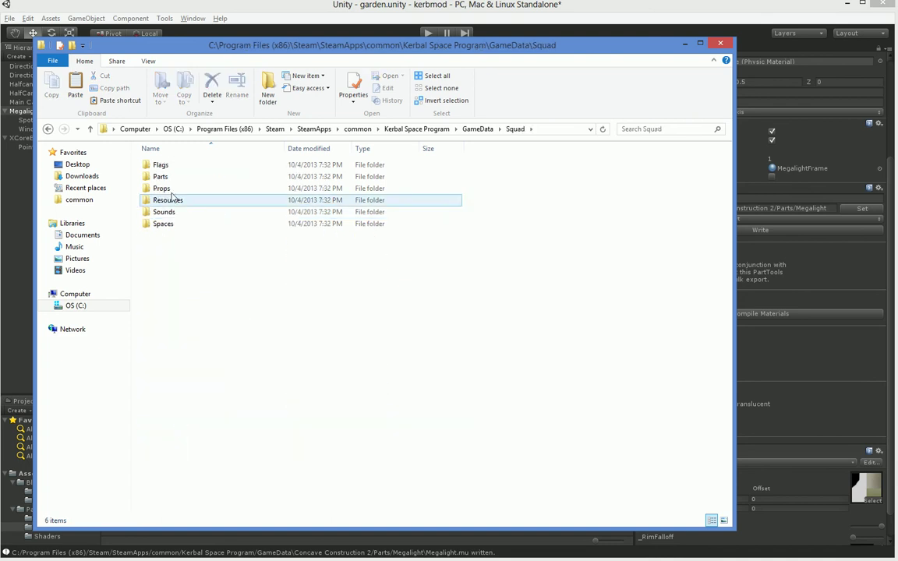
pyautogui.click(176, 201)
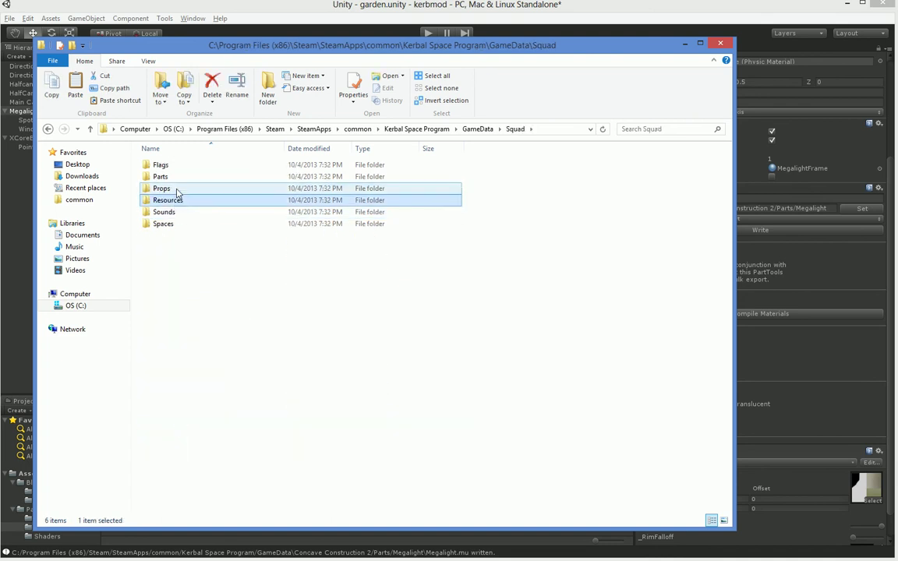
pyautogui.doubleClick(179, 178)
pyautogui.click(182, 237)
pyautogui.doubleClick(182, 237)
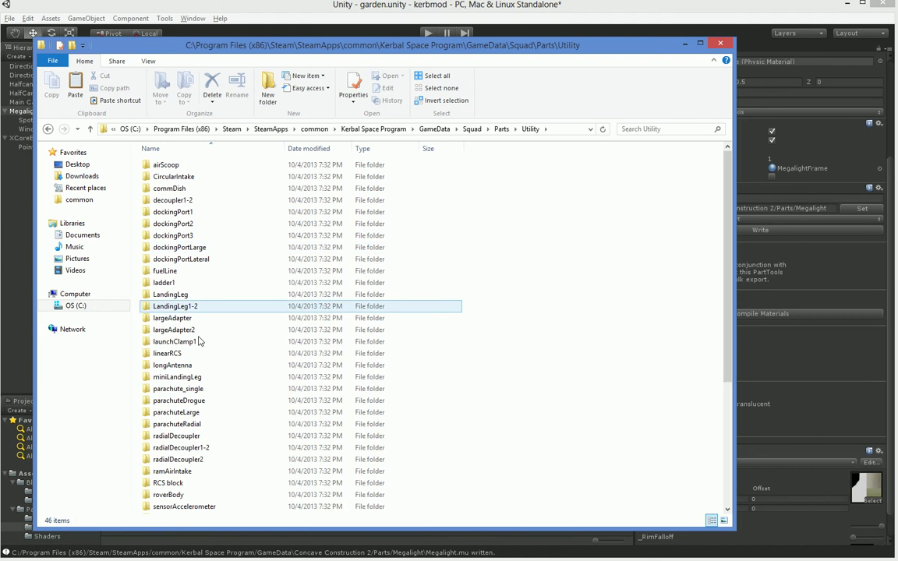
pyautogui.scroll(-3, 187, 459)
pyautogui.doubleClick(186, 465)
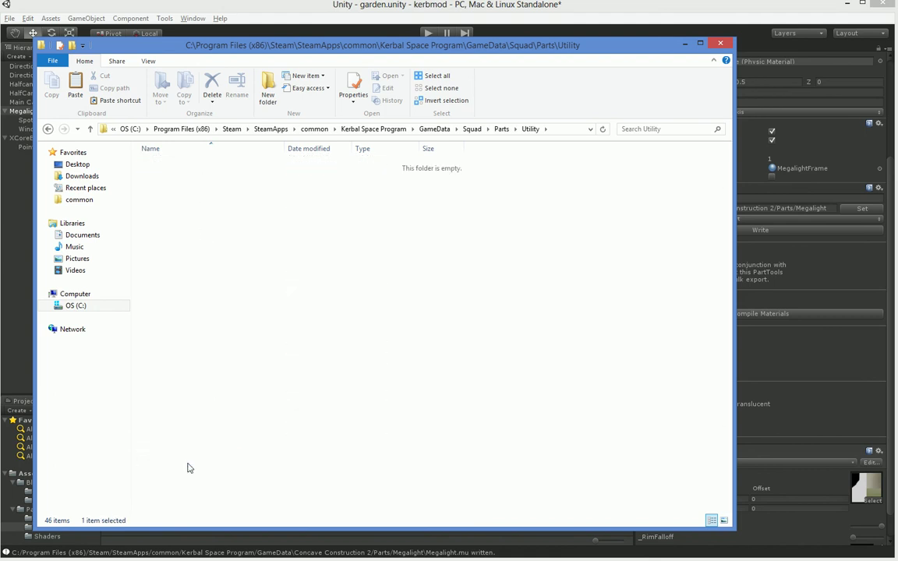
pyautogui.click(168, 200)
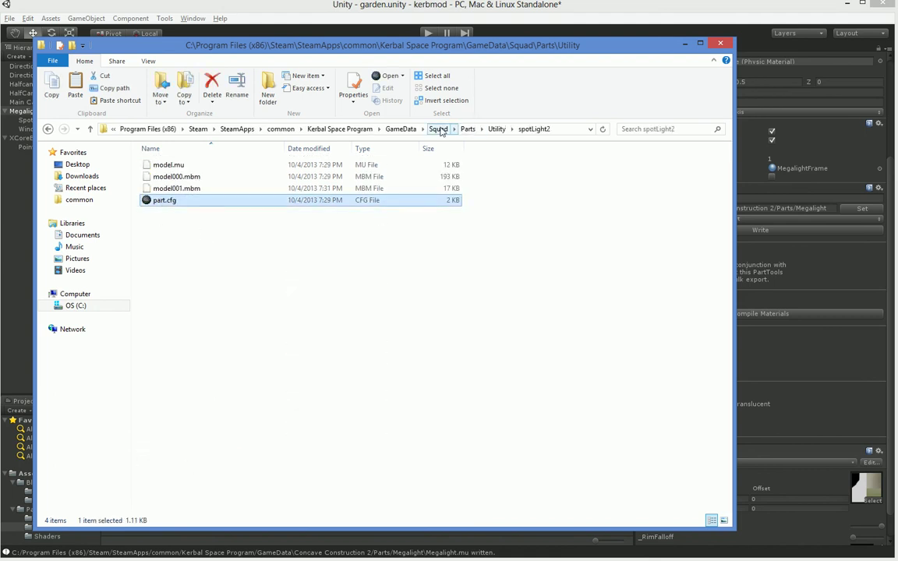
# - Paste part.cfg into Concave Construction 2/Parts/Megalight and open it in SciTE
pyautogui.click(400, 129)
pyautogui.doubleClick(184, 212)
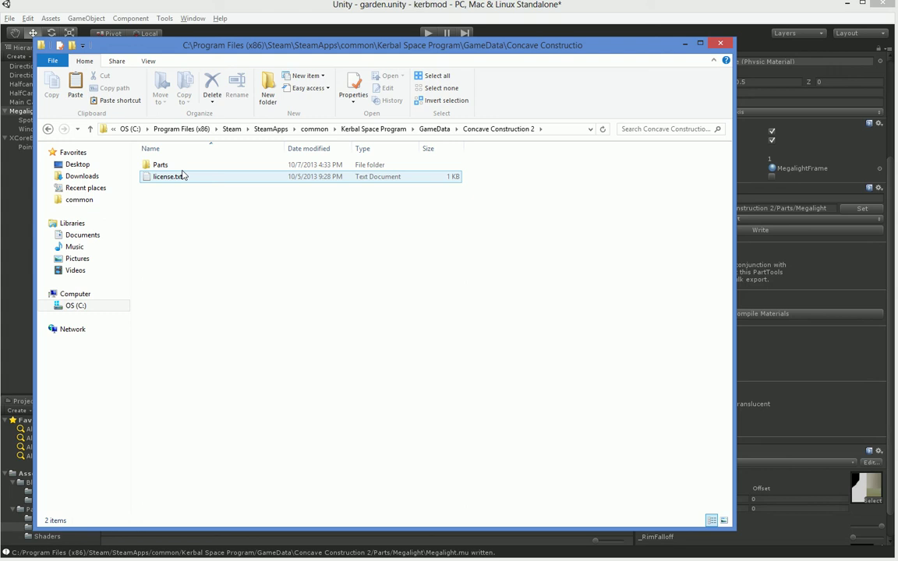
pyautogui.doubleClick(181, 164)
pyautogui.doubleClick(181, 178)
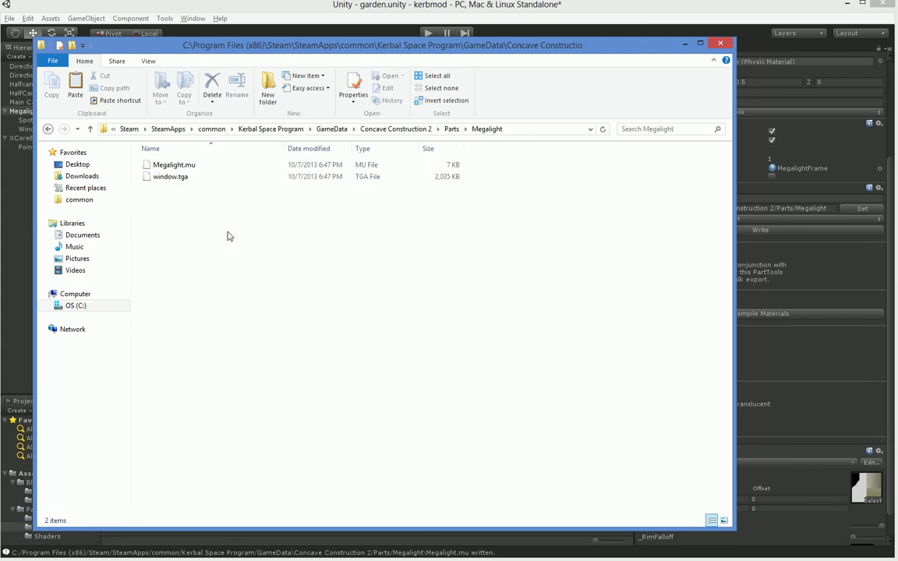
pyautogui.hotkey('ctrl', 'v')
pyautogui.doubleClick(168, 176)
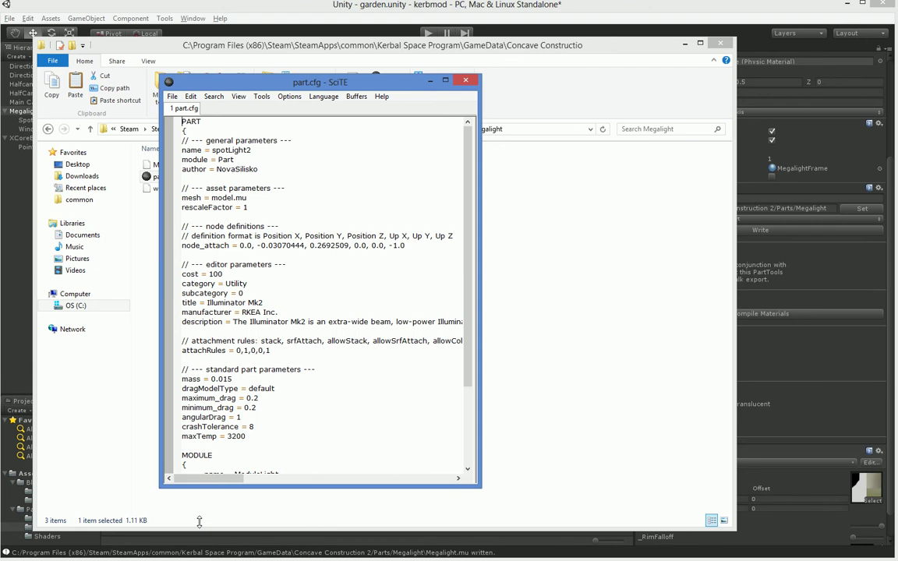
# - Resize the editor, rename the part from spotLight2 to Megalight and replace the author with the creator's initials
pyautogui.moveTo(481, 487); pyautogui.dragTo(524, 512)
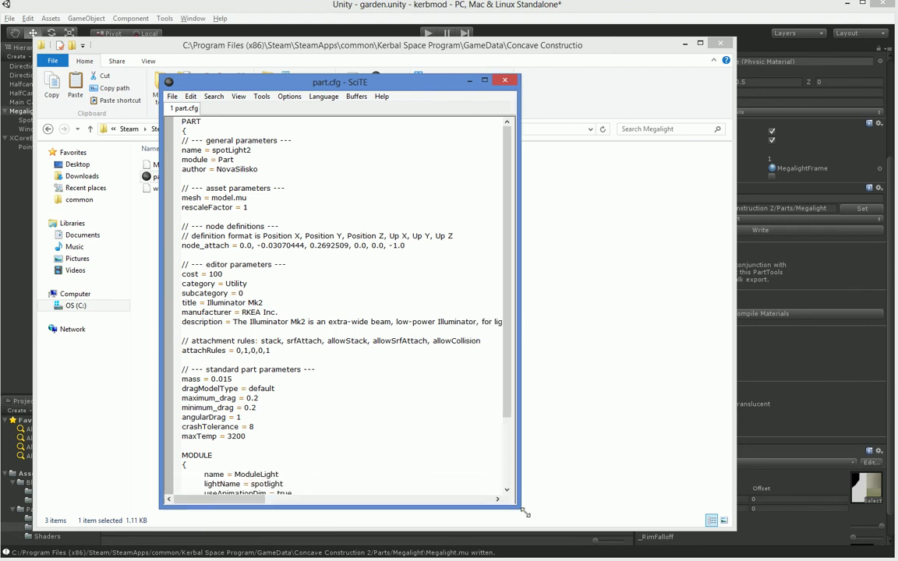
pyautogui.click(290, 70)
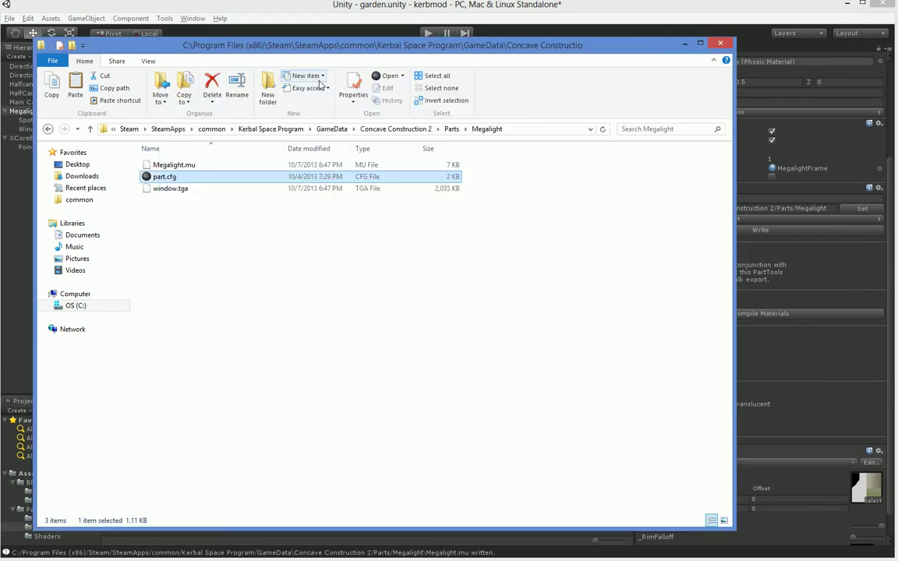
pyautogui.hotkey('alt', 'Tab')
pyautogui.moveTo(290, 75); pyautogui.dragTo(300, 32)
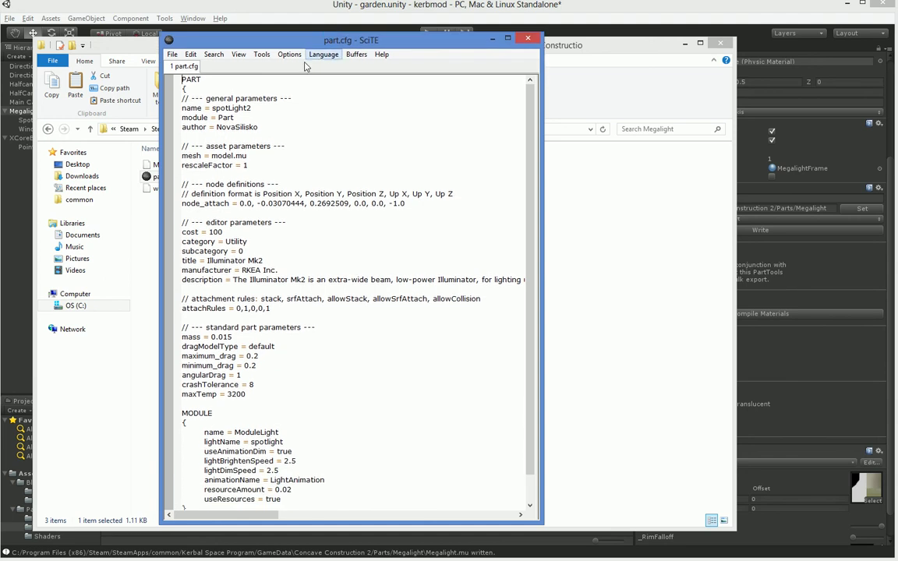
pyautogui.doubleClick(231, 107)
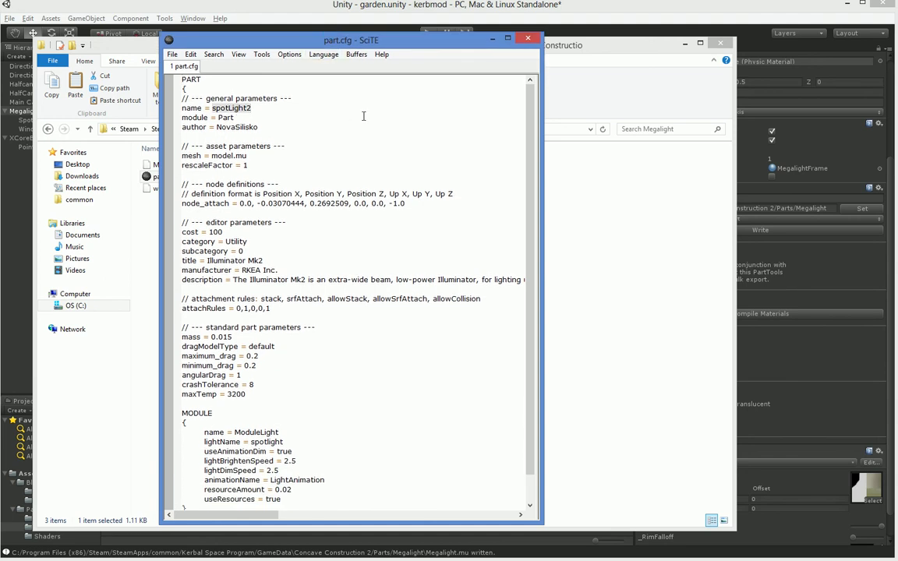
pyautogui.write('Megalight')
pyautogui.press('Down')
pyautogui.press('Down')
pyautogui.hotkey('ctrl', 'Left')
pyautogui.hotkey('ctrl', 'Delete')
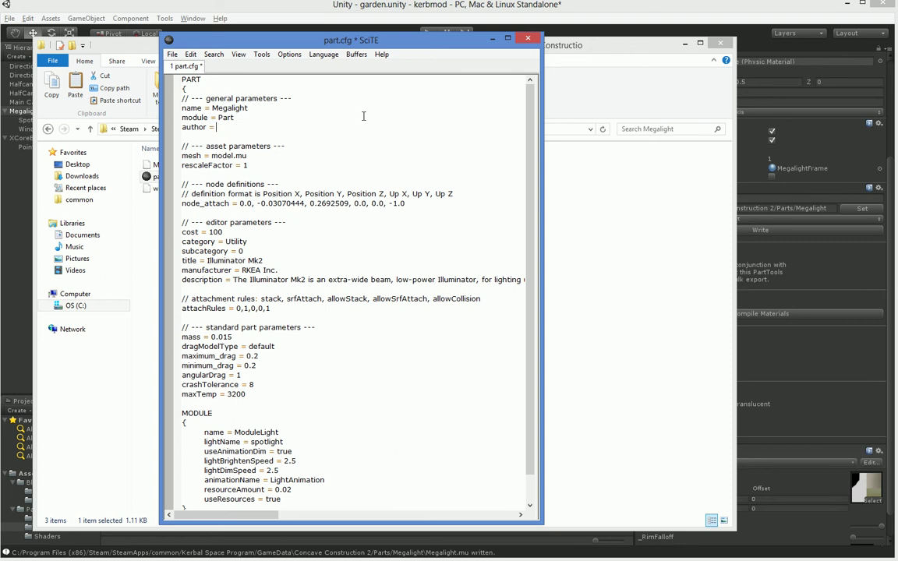
pyautogui.write('CP')
# - Set mesh to Megalight.mu, title Megalight, manufacturer to the creator's initials, description 'A big light'
pyautogui.moveTo(309, 45); pyautogui.dragTo(507, 71)
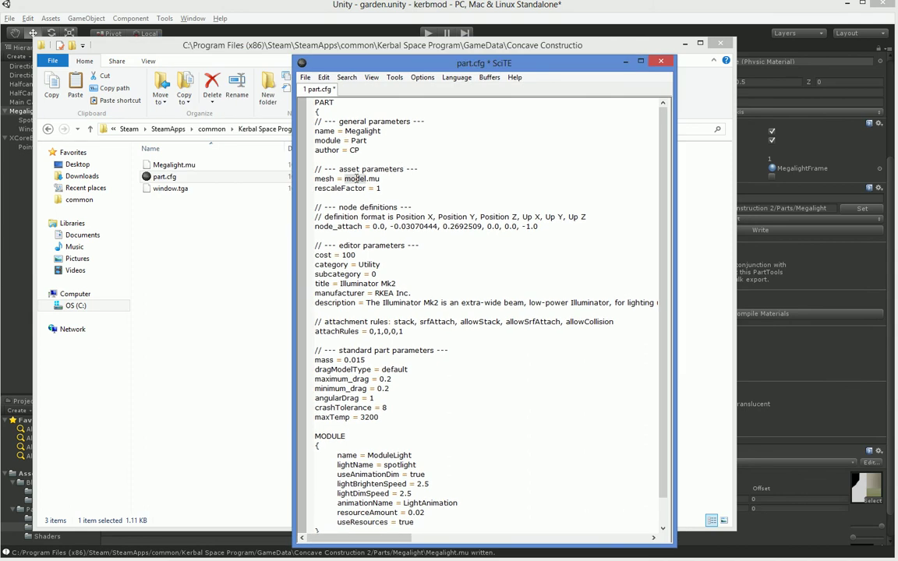
pyautogui.doubleClick(356, 179)
pyautogui.write('Megalight')
pyautogui.moveTo(395, 284); pyautogui.dragTo(340, 284)
pyautogui.write('Megal')
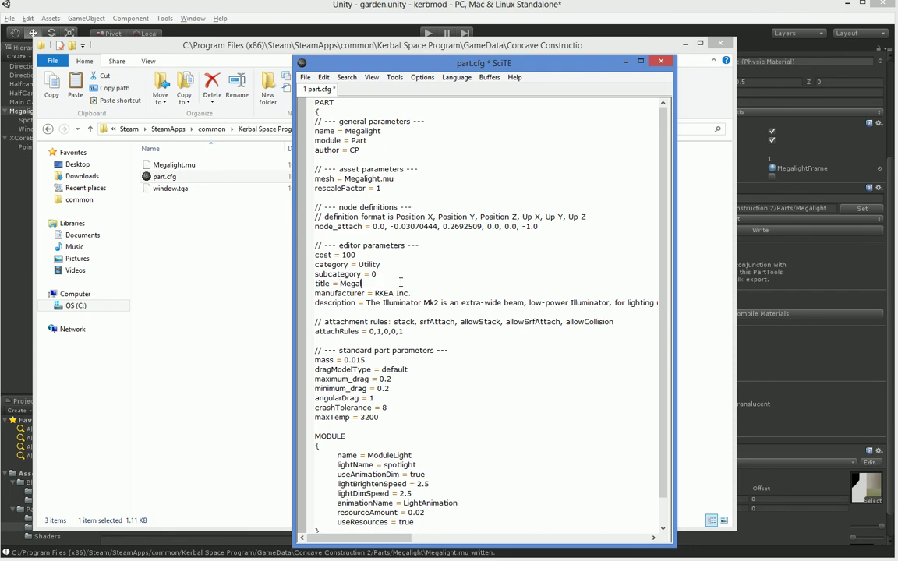
pyautogui.write('ight')
pyautogui.press('Down')
pyautogui.hotkey('shift', 'End')
pyautogui.write('CP')
pyautogui.press('Down')
pyautogui.hotkey('shift', 'End')
pyautogui.write('A big light')
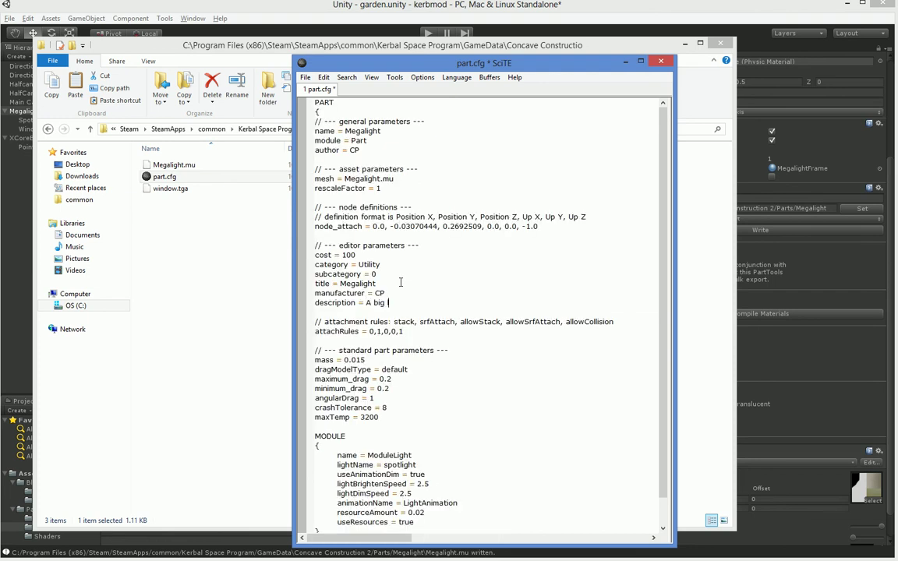
# - Replace the node_attach values with 0, 0.5, 0, 0, 0, 1, 1
pyautogui.click(337, 226)
pyautogui.hotkey('ctrl', 'Right')
pyautogui.hotkey('ctrl', 'Right')
pyautogui.hotkey('ctrl', 'Right')
pyautogui.hotkey('ctrl', 'Right')
pyautogui.hotkey('ctrl', 'Right')
pyautogui.hotkey('ctrl', 'Right')
pyautogui.hotkey('ctrl', 'Right')
pyautogui.hotkey('ctrl', 'Right')
pyautogui.hotkey('ctrl', 'Right')
pyautogui.hotkey('ctrl', 'Right')
pyautogui.hotkey('ctrl', 'Right')
pyautogui.hotkey('ctrl', 'Left')
pyautogui.hotkey('ctrl', 'Left')
pyautogui.hotkey('ctrl', 'Left')
pyautogui.hotkey('ctrl', 'Left')
pyautogui.hotkey('ctrl', 'Left')
pyautogui.hotkey('shift', 'End')
pyautogui.press('Delete')
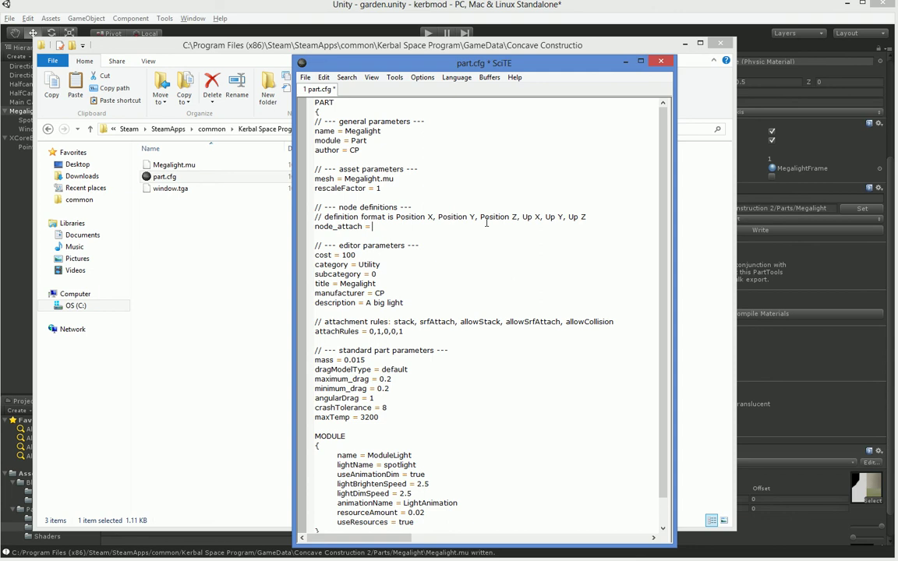
pyautogui.write('0, 0.5, 0,  0, 0, 1, 1')
# - Change the first two attachRules digits so it reads 1,0,0,0,1
pyautogui.press('Down')
pyautogui.press('Down')
pyautogui.press('Down')
pyautogui.press('Up')
pyautogui.press('Left')
pyautogui.press('Left')
pyautogui.press('Left')
pyautogui.press('Left')
pyautogui.press('Left')
pyautogui.press('Left')
pyautogui.press('Left')
pyautogui.press('Down')
pyautogui.press('BackSpace')
pyautogui.write('1')
pyautogui.press('Right')
pyautogui.press('Right')
pyautogui.press('BackSpace')
pyautogui.write('0')
# - Change the mass to 0.1 and save part.cfg
pyautogui.moveTo(348, 360); pyautogui.dragTo(371, 360)
pyautogui.write('.1')
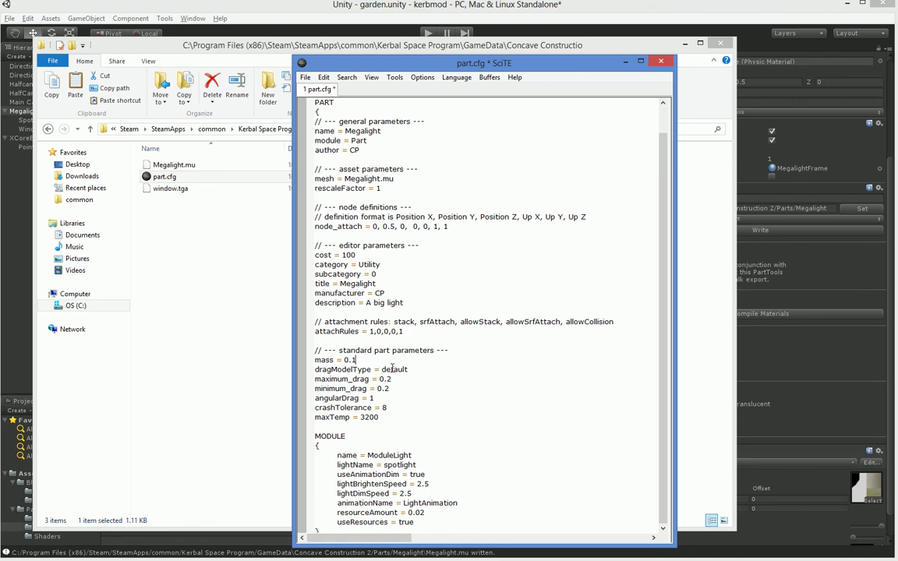
pyautogui.scroll(-1, 386, 365)
pyautogui.hotkey('ctrl', 's')
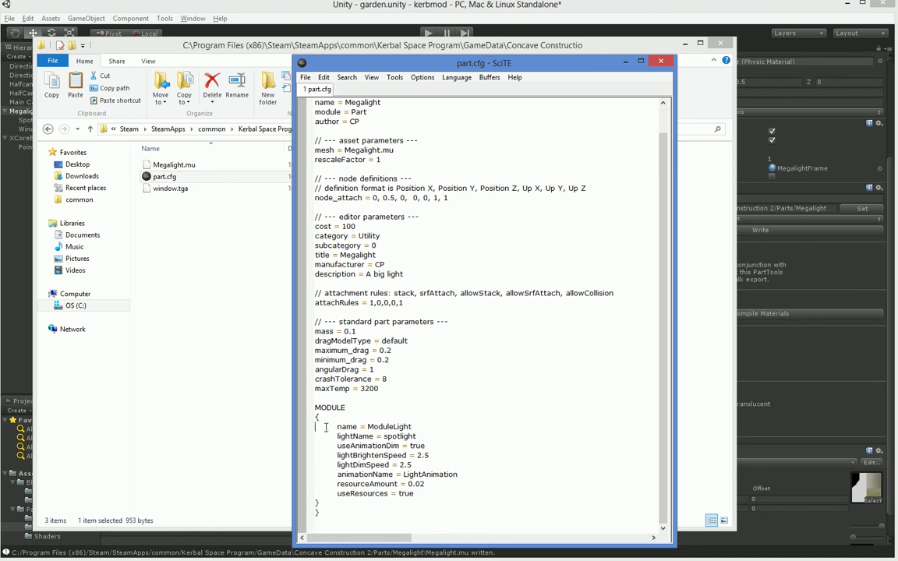
# - Comment out useAnimationDim, lightBrightenSpeed, lightDimSpeed and animationName with //
pyautogui.moveTo(337, 426); pyautogui.dragTo(480, 494)
pyautogui.doubleClick(458, 474)
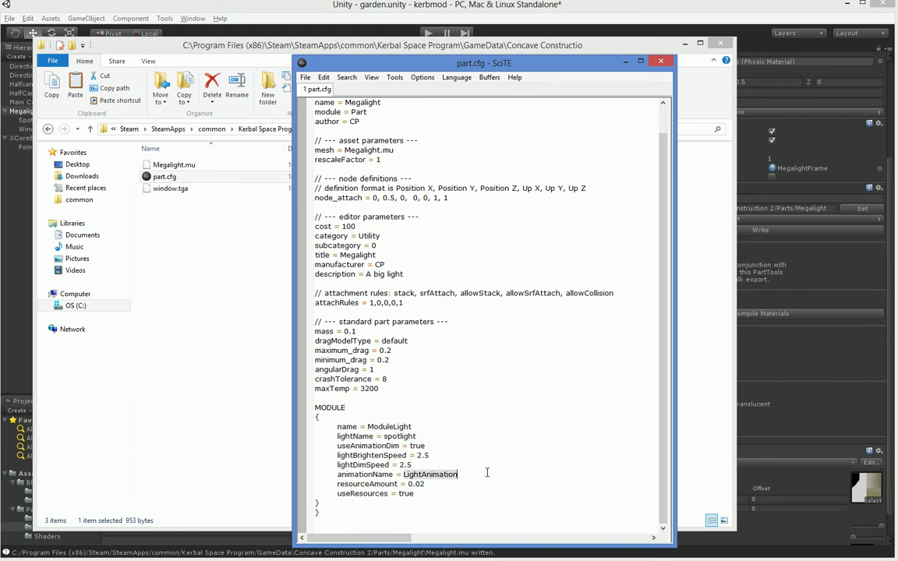
pyautogui.click(408, 446)
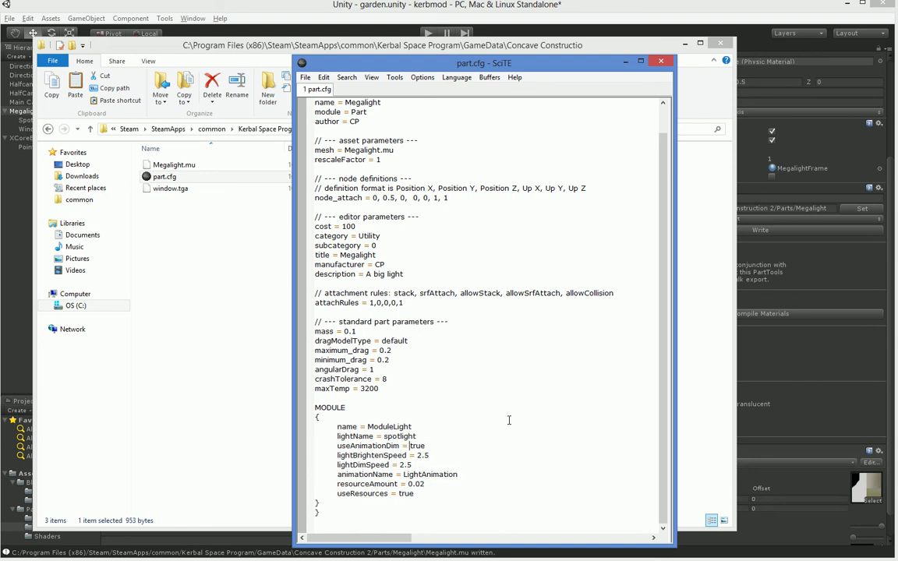
pyautogui.press('Home')
pyautogui.write('//')
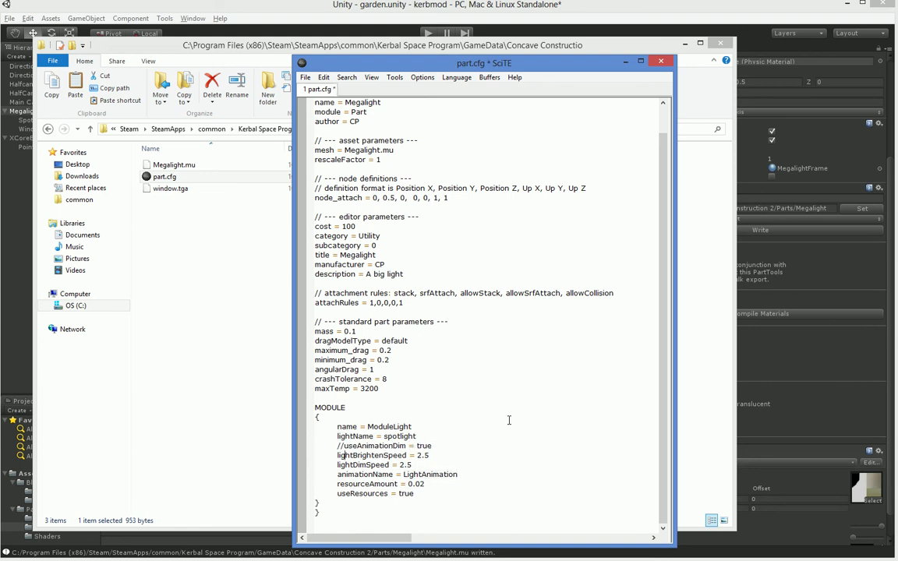
pyautogui.press('Down')
pyautogui.press('Home')
pyautogui.write('//')
pyautogui.press('Down')
pyautogui.press('Home')
pyautogui.write('//')
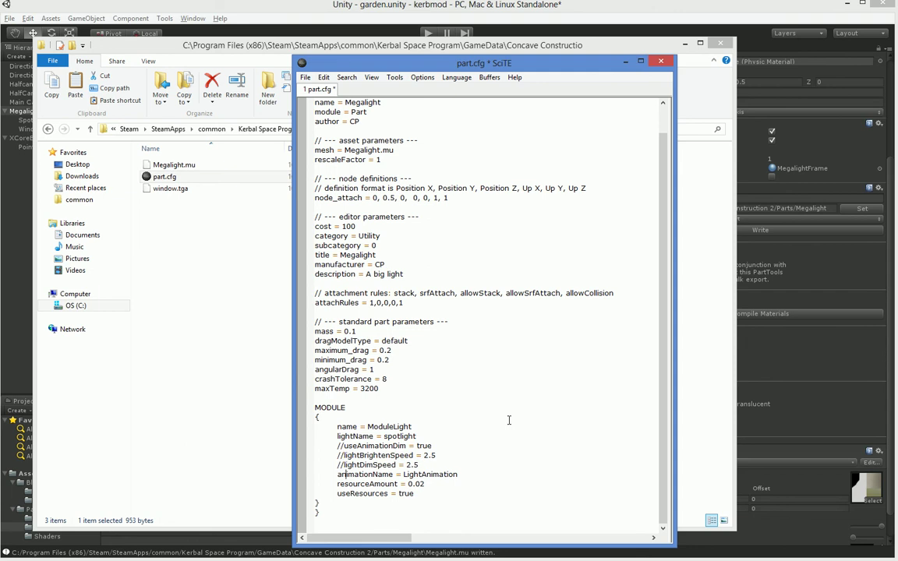
pyautogui.press('Down')
pyautogui.press('Home')
pyautogui.write('//')
# - Set resourceAmount to 1 and highlight the spotlight value of lightName
pyautogui.press('Down')
pyautogui.press('Delete')
pyautogui.press('Delete')
pyautogui.press('Delete')
pyautogui.press('Delete')
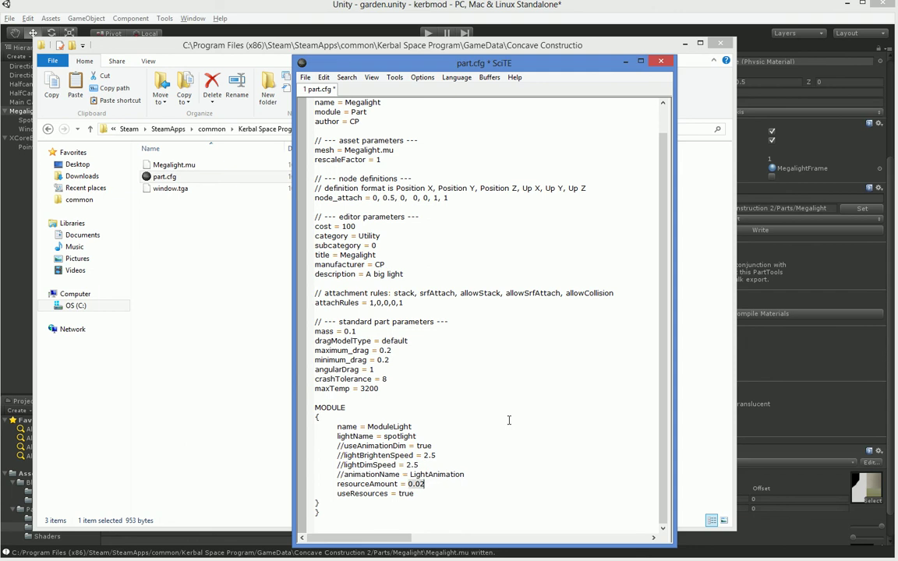
pyautogui.write('1')
pyautogui.press('Up')
pyautogui.press('Up')
pyautogui.press('Up')
pyautogui.hotkey('ctrl', 'Left')
pyautogui.hotkey('ctrl', 'shift', 'Right')
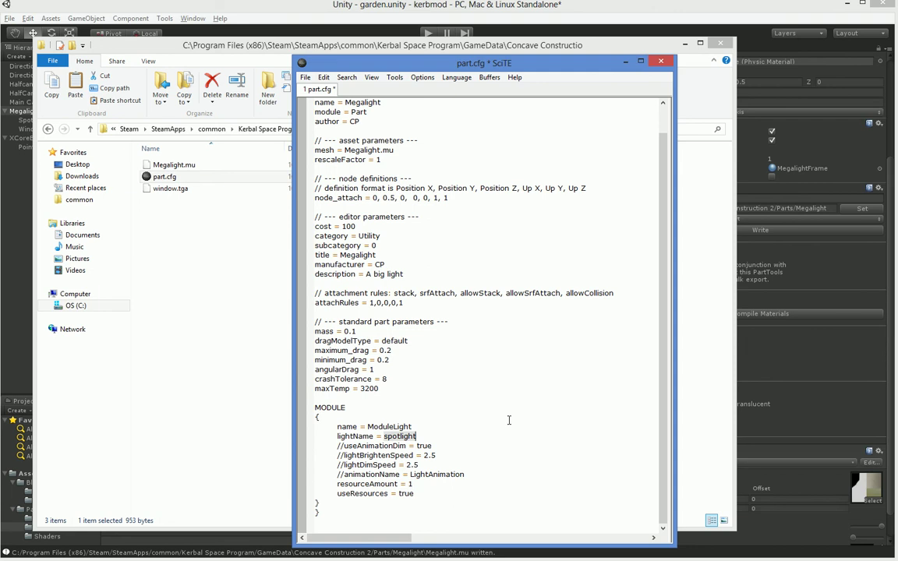
# - Check in Unity that the light object is named Spotlight, then return to part.cfg in SciTE
pyautogui.click(783, 400)
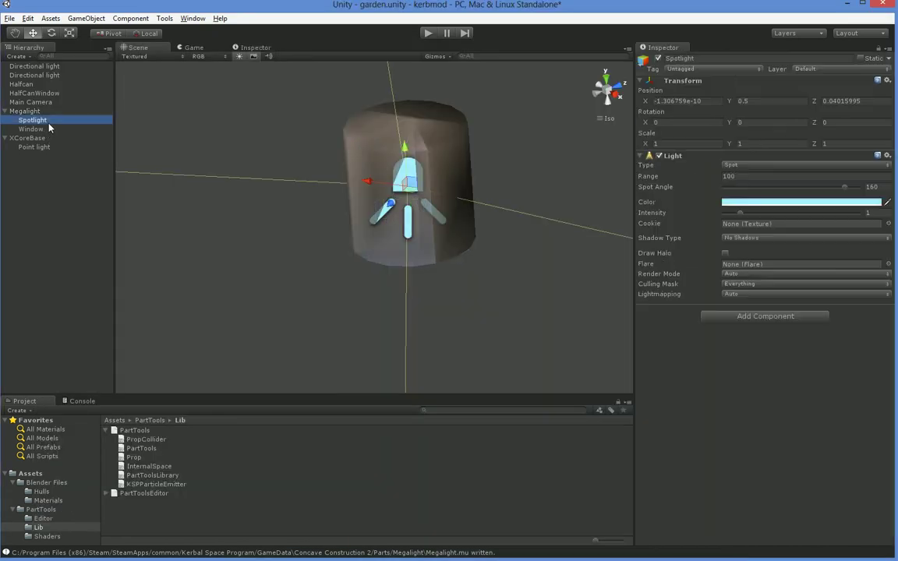
pyautogui.hotkey('alt', 'Tab')
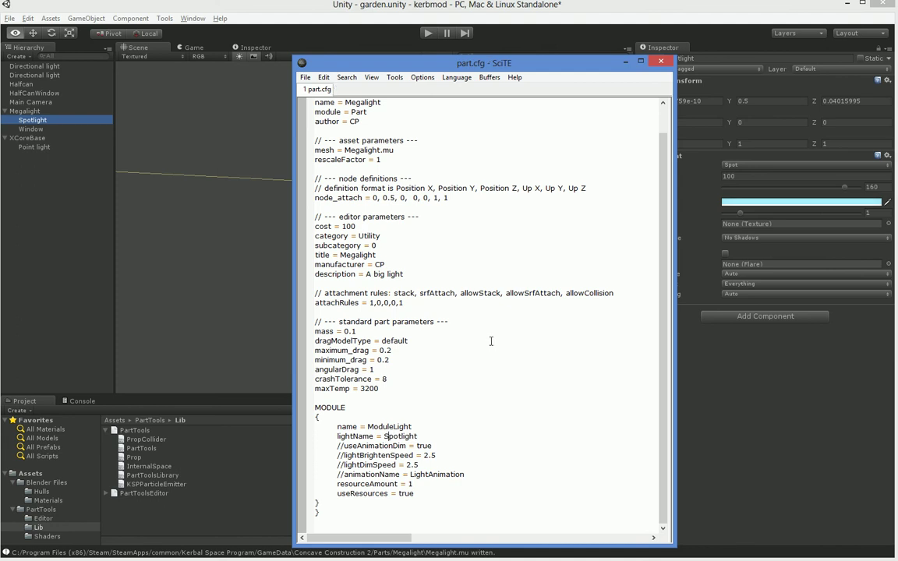
# - Bring KSP Mod Admin forward and launch Kerbal Space Program from it
pyautogui.hotkey('alt', 'Tab')
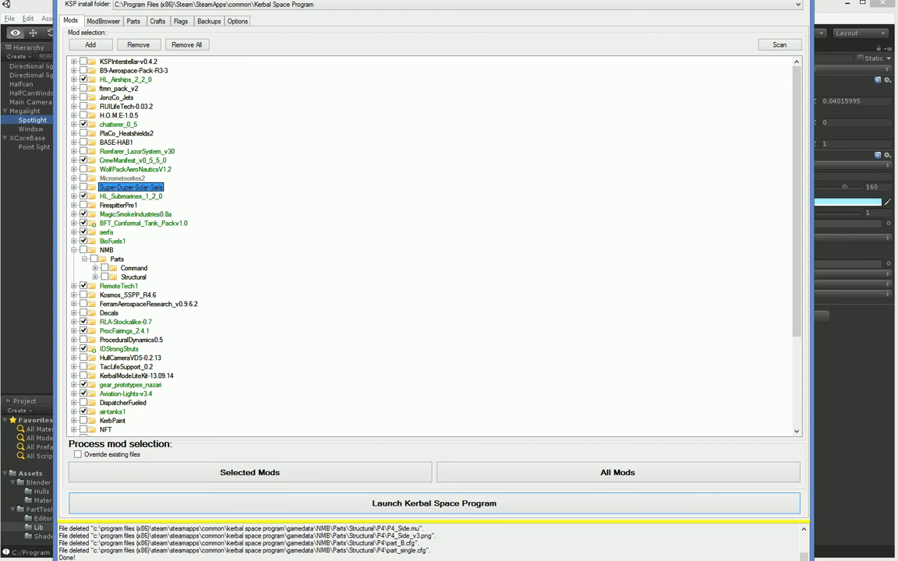
pyautogui.click(166, 499)
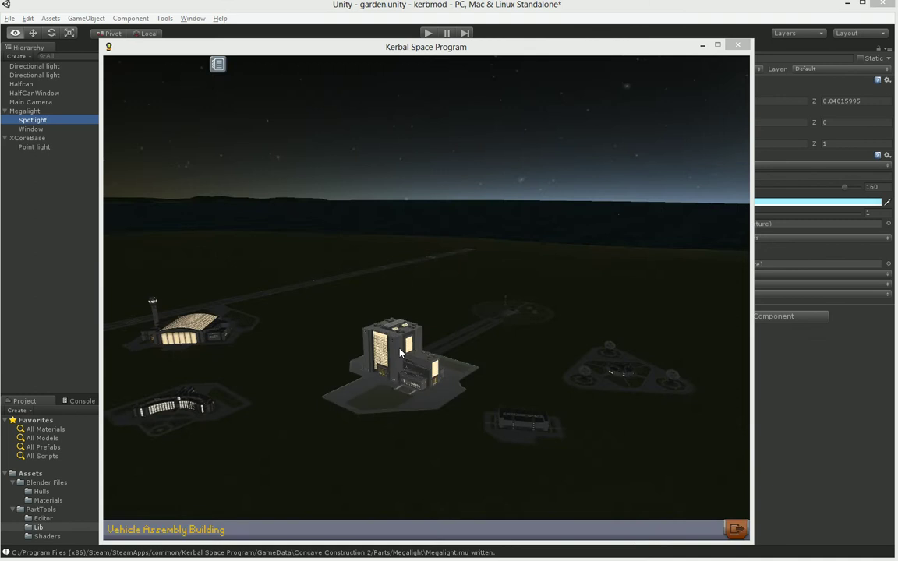
# - Enter the Vehicle Assembly Building and attach the green dome part to the probe core
pyautogui.click(399, 350)
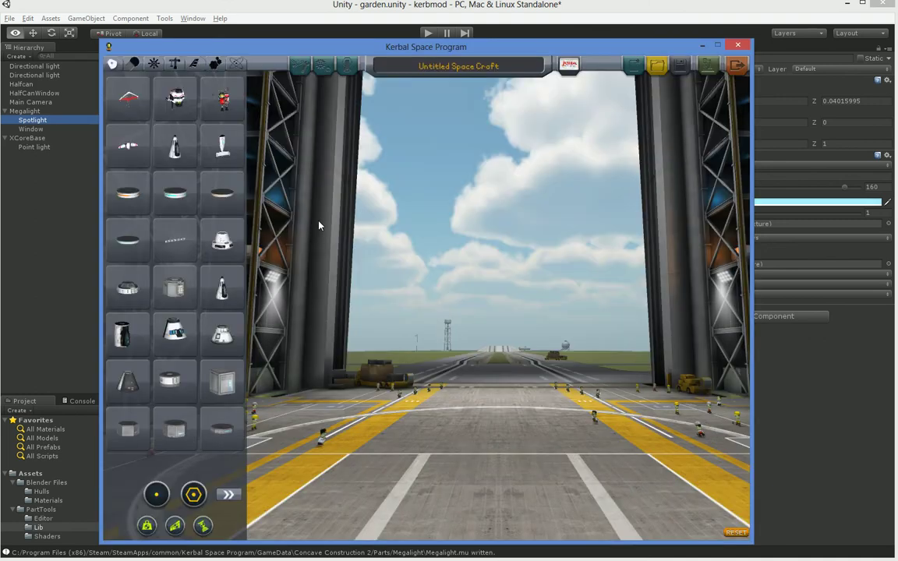
pyautogui.moveTo(198, 102)
pyautogui.moveTo(224, 433)
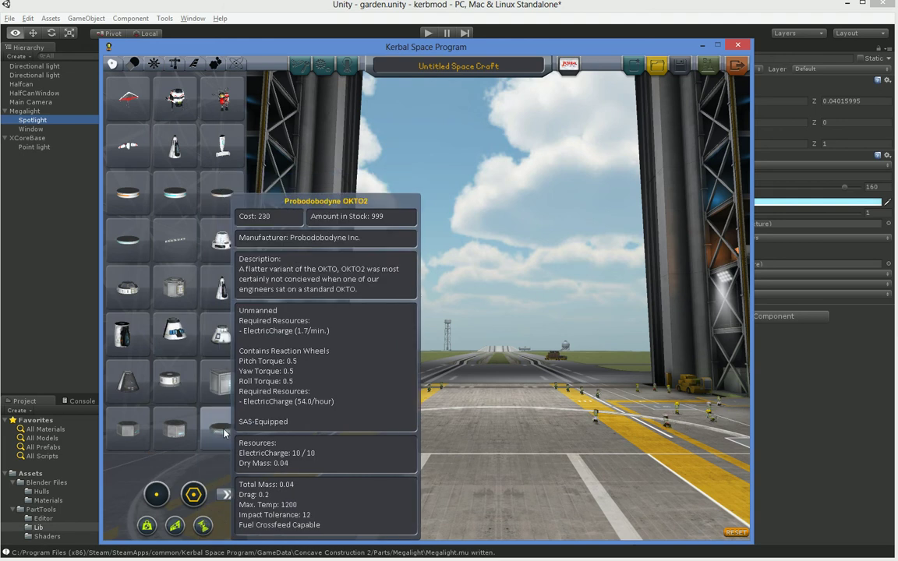
pyautogui.scroll(-5, 449, 366)
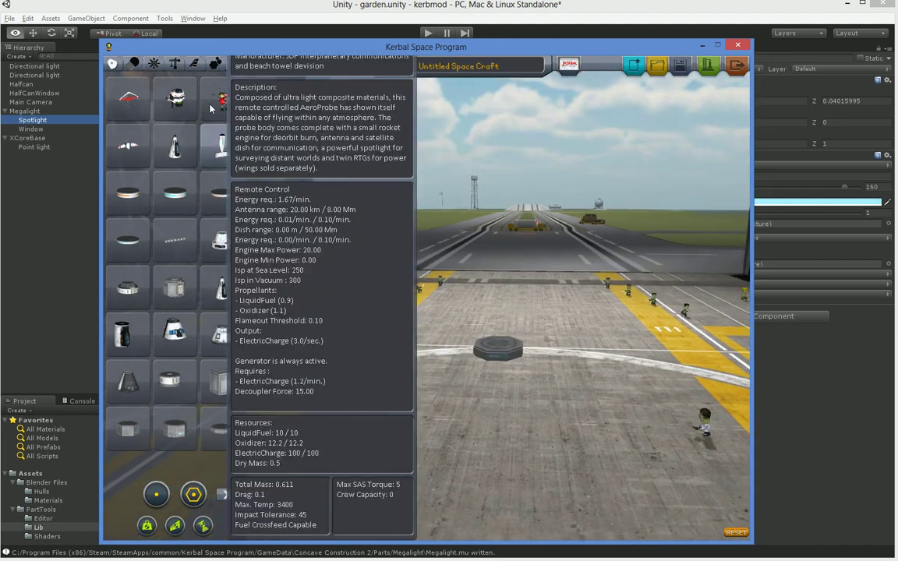
pyautogui.click(228, 494)
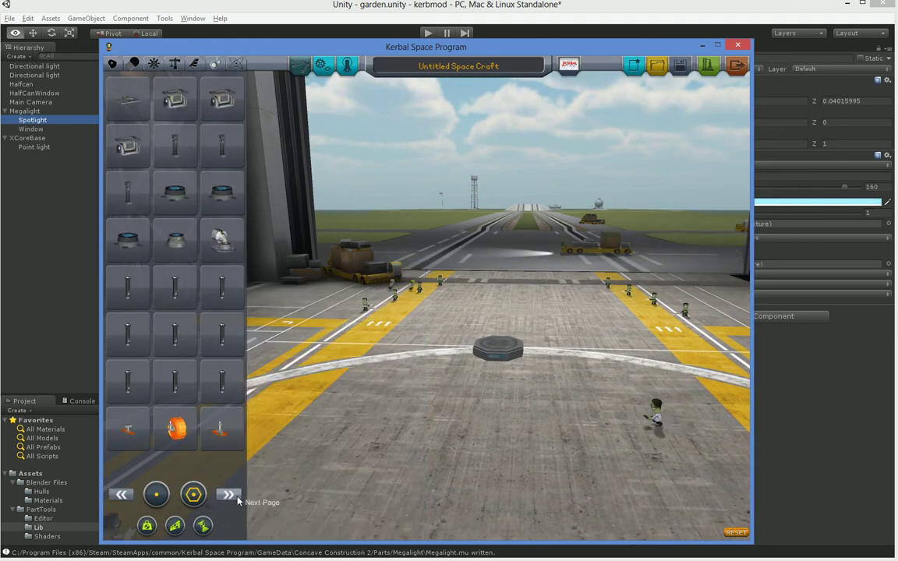
pyautogui.click(227, 494)
pyautogui.click(127, 288)
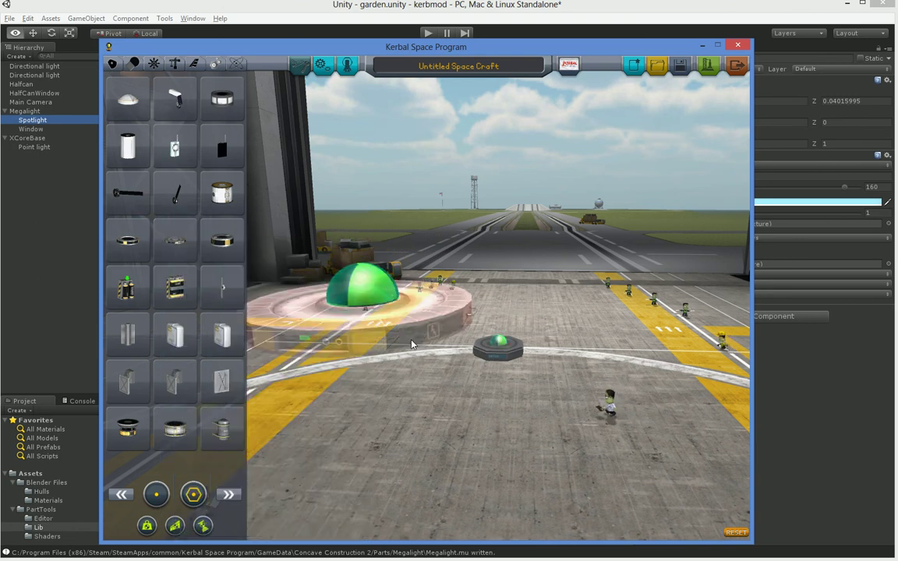
pyautogui.click(510, 354)
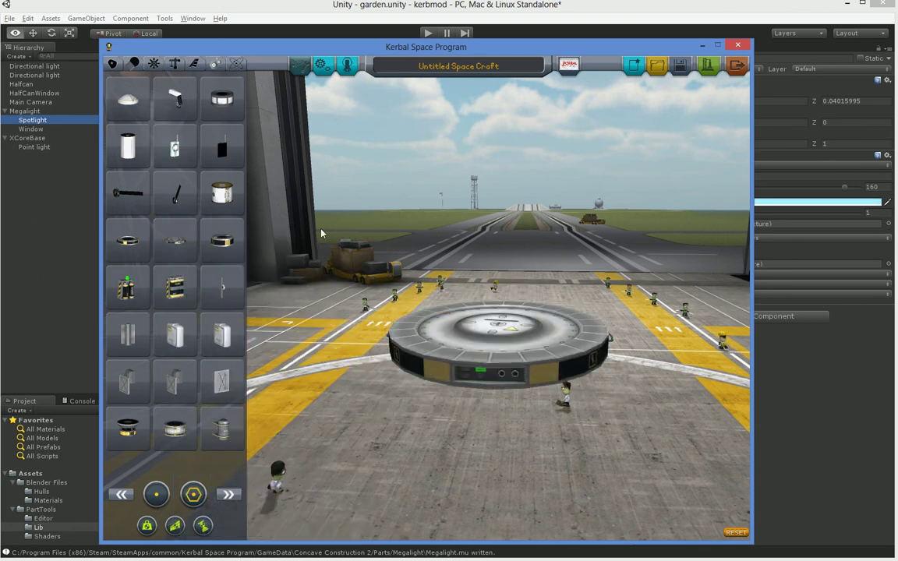
# - Pick up the Megalight from the Utility parts and orbit around the craft
pyautogui.click(215, 65)
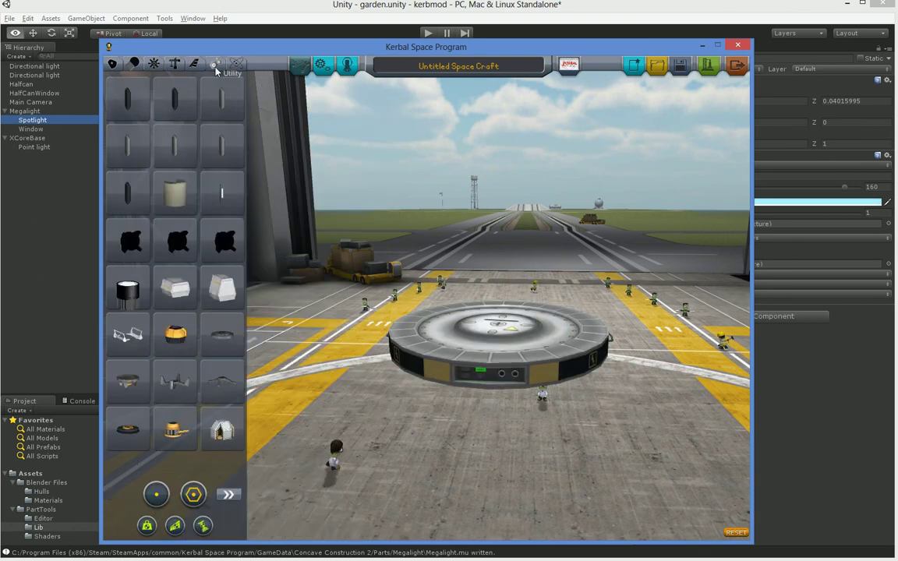
pyautogui.moveTo(161, 206)
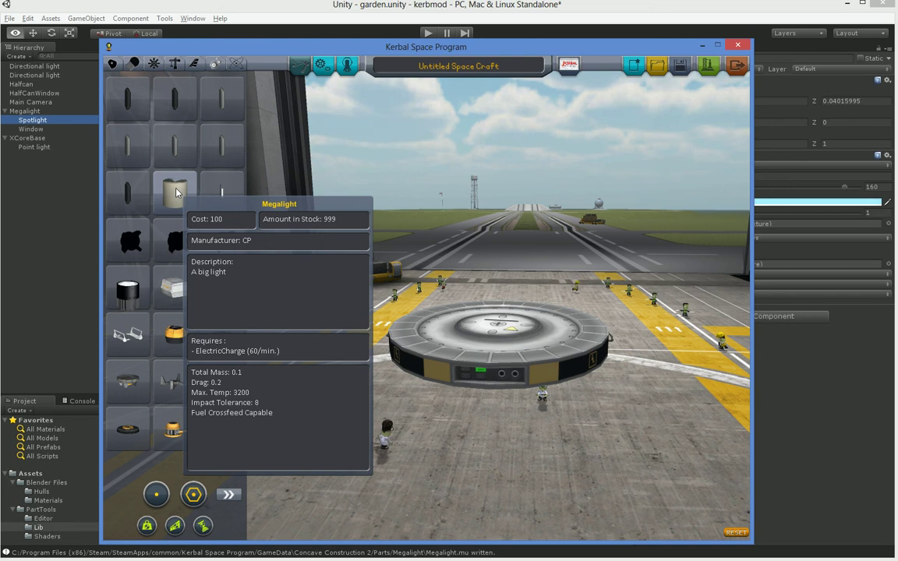
pyautogui.click(174, 194)
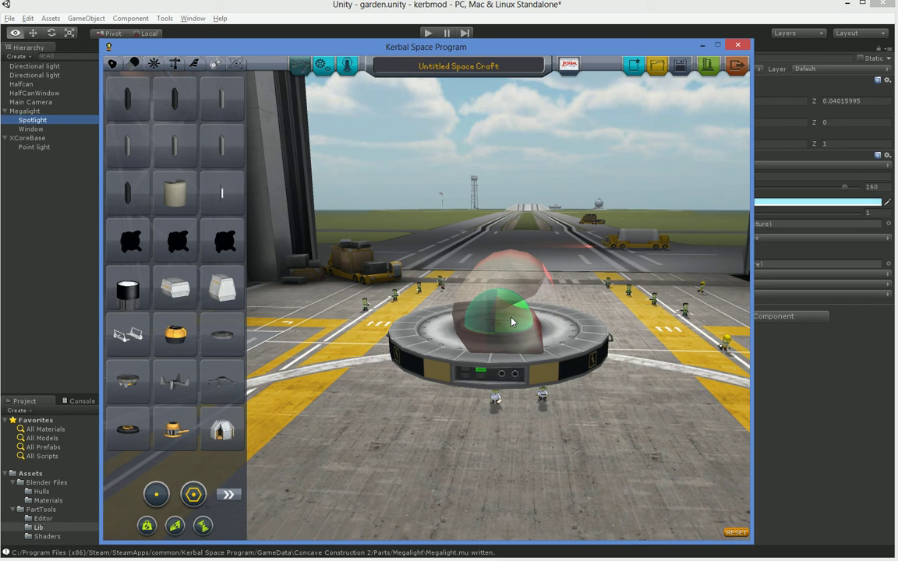
pyautogui.moveTo(514, 374); pyautogui.dragTo(320, 301, button='right')
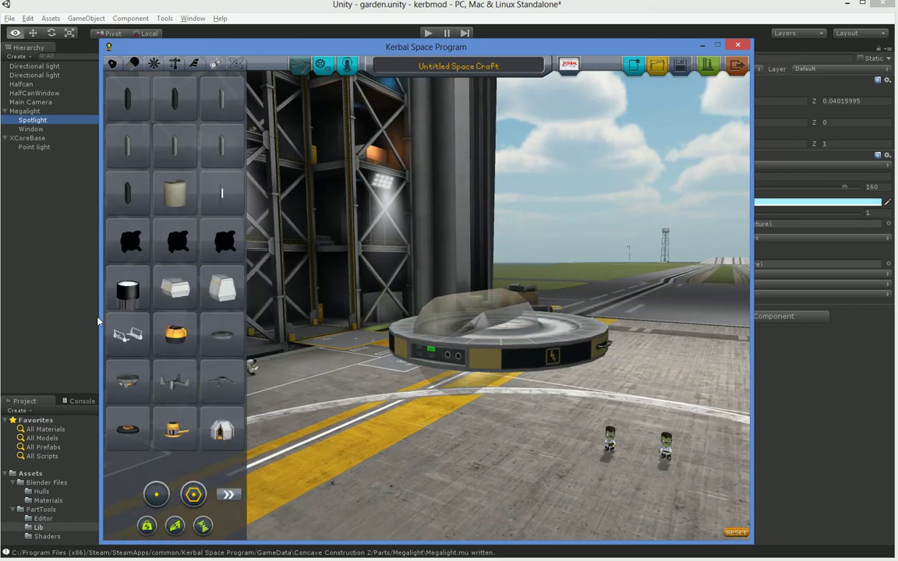
# - Bring the part.cfg editor forward and close the larger duplicate part.cfg window
pyautogui.moveTo(217, 556)
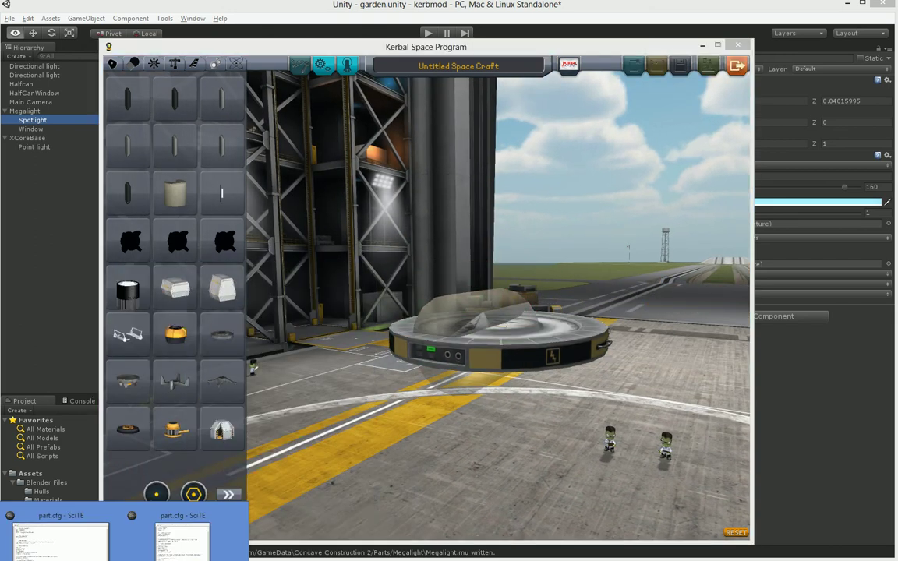
pyautogui.click(183, 537)
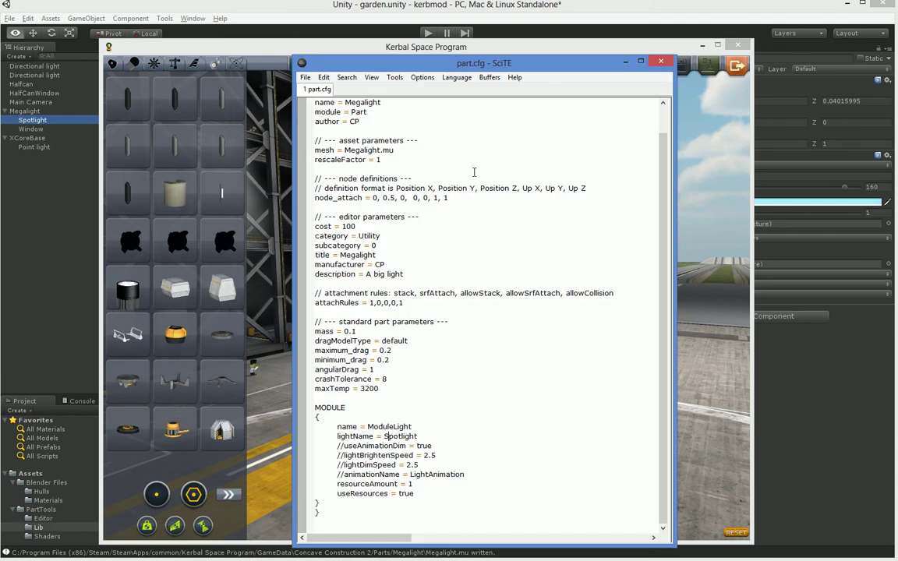
pyautogui.scroll(1, 478, 224)
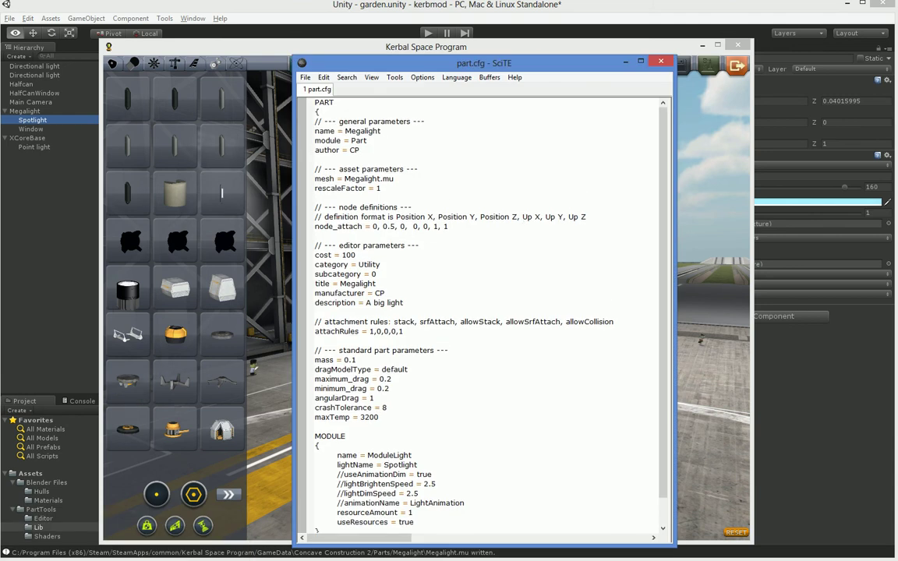
pyautogui.moveTo(218, 557)
pyautogui.click(82, 544)
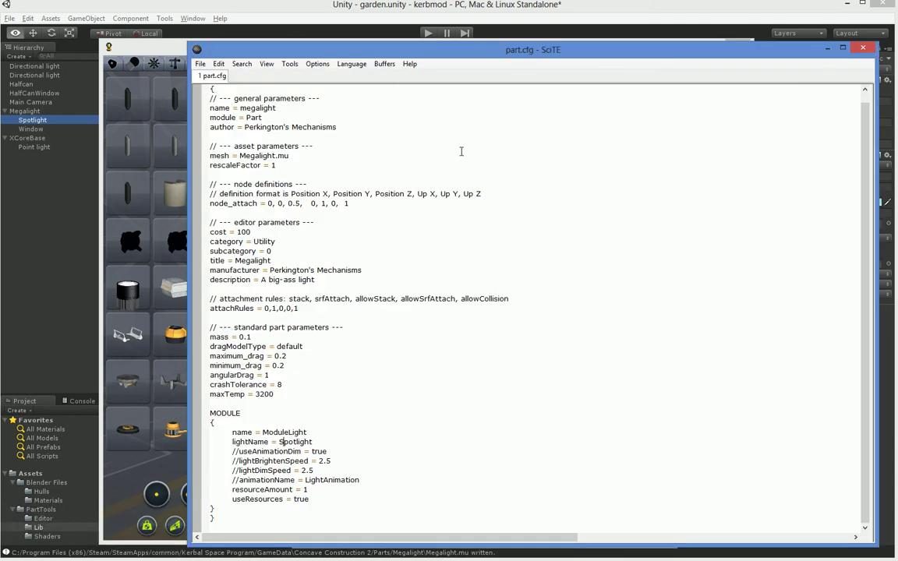
pyautogui.click(863, 47)
pyautogui.scroll(-1, 473, 165)
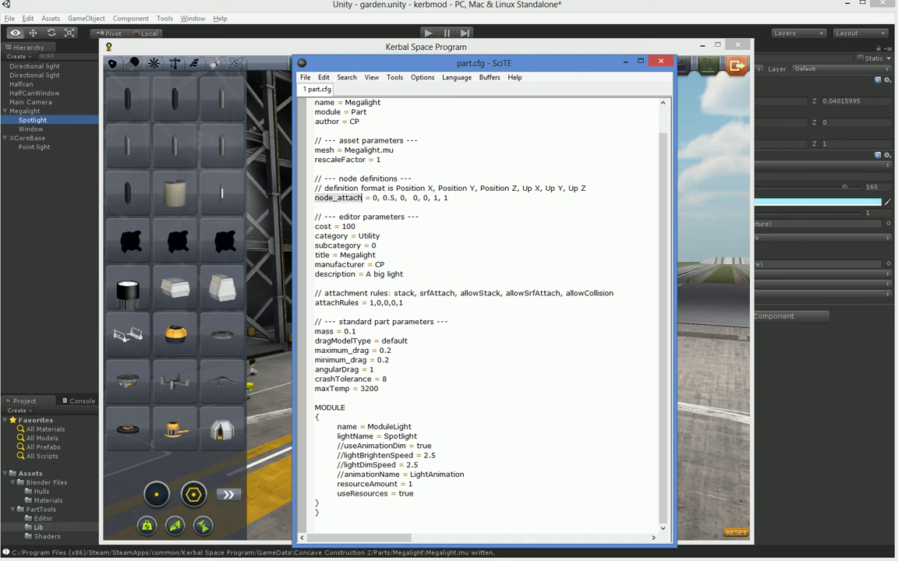
# - Paste the node_stack_base = 0, 0.5, 0, 0, 0, 1, 1 line into part.cfg and remove the extra blank line
pyautogui.hotkey('alt', 'Tab')
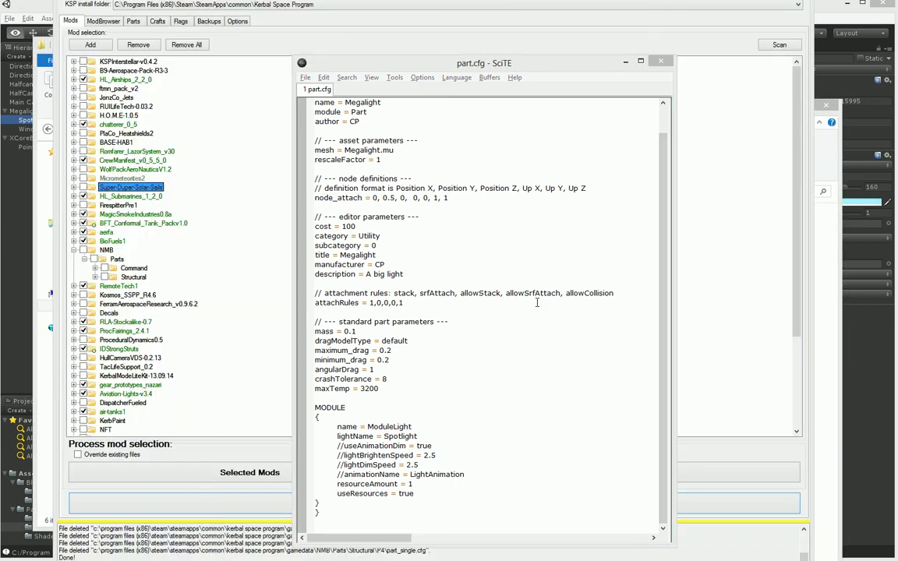
pyautogui.click(524, 318)
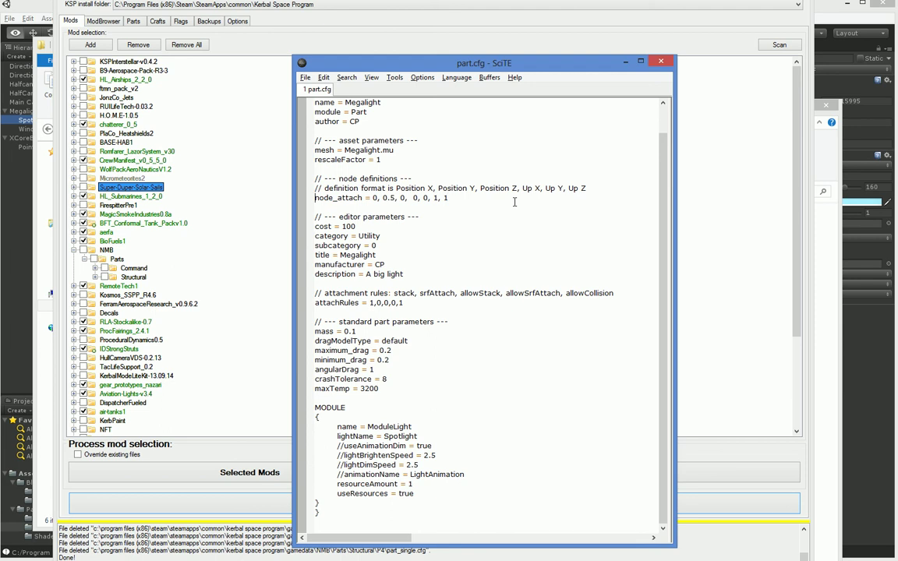
pyautogui.write('node_stack_base = 0, 1, 0.3, 0, 0, 1, 1')
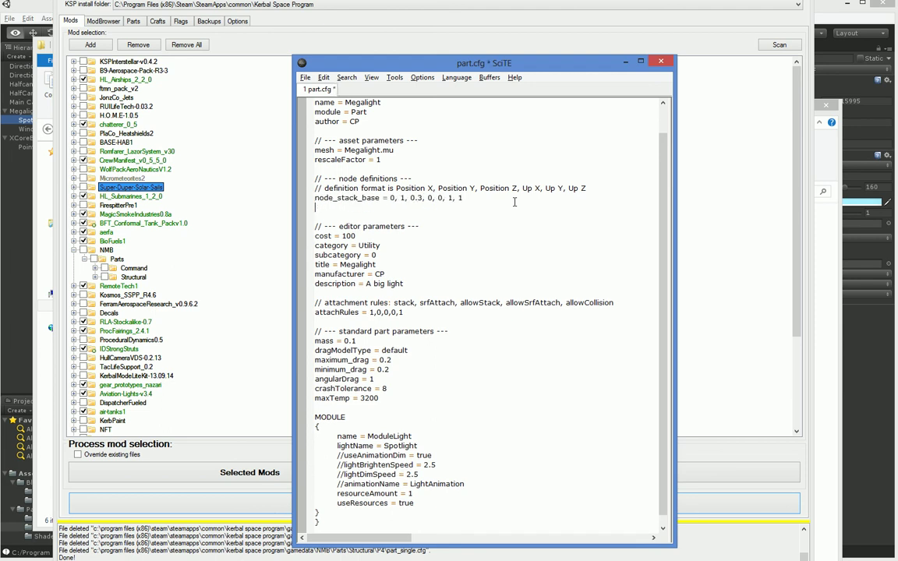
pyautogui.press('End')
pyautogui.press('Delete')
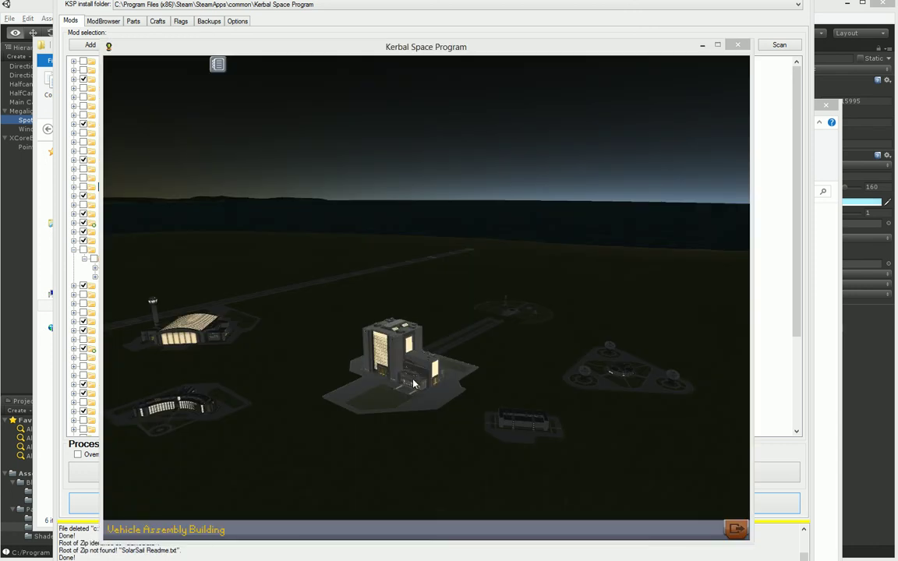
# - Enter the Vehicle Assembly Building and browse through the Utility parts pages
pyautogui.click(374, 343)
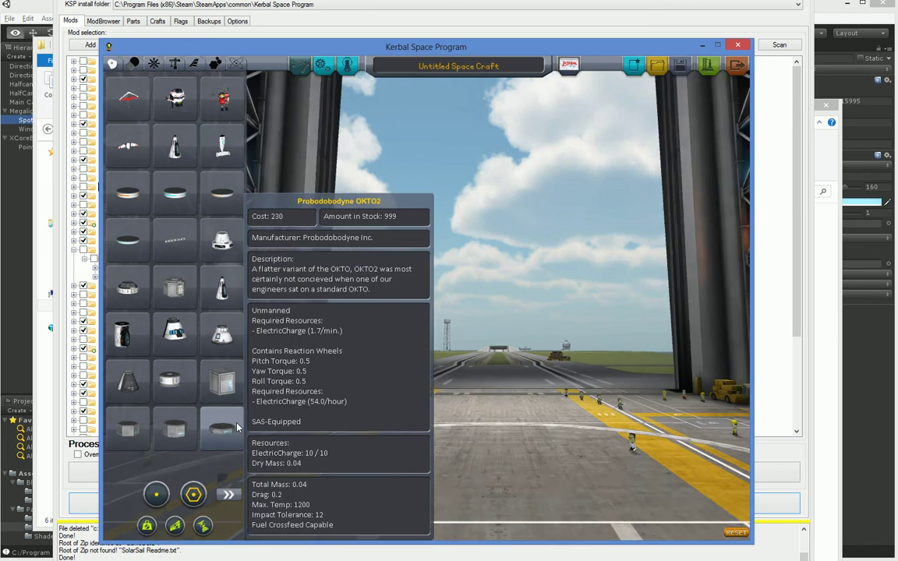
pyautogui.moveTo(160, 85)
pyautogui.click(215, 67)
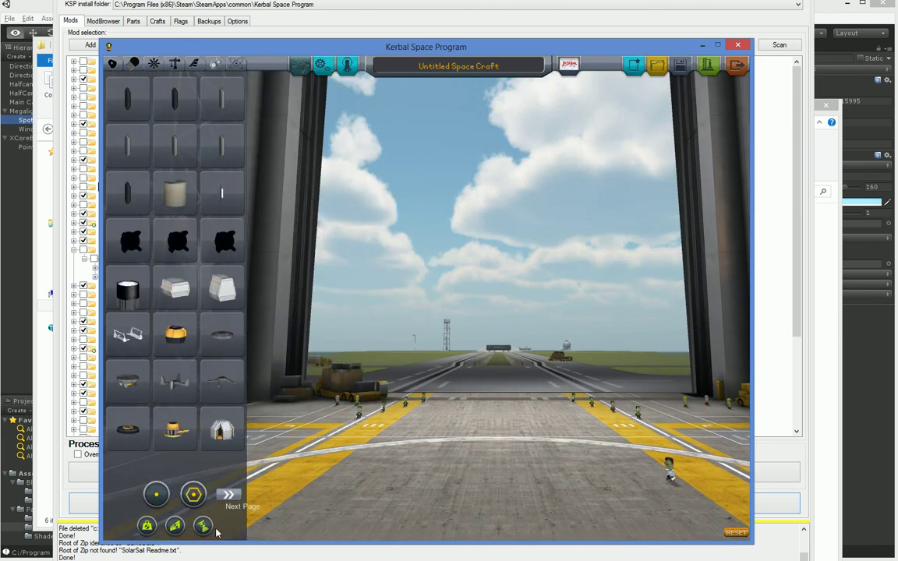
pyautogui.click(229, 496)
pyautogui.click(228, 496)
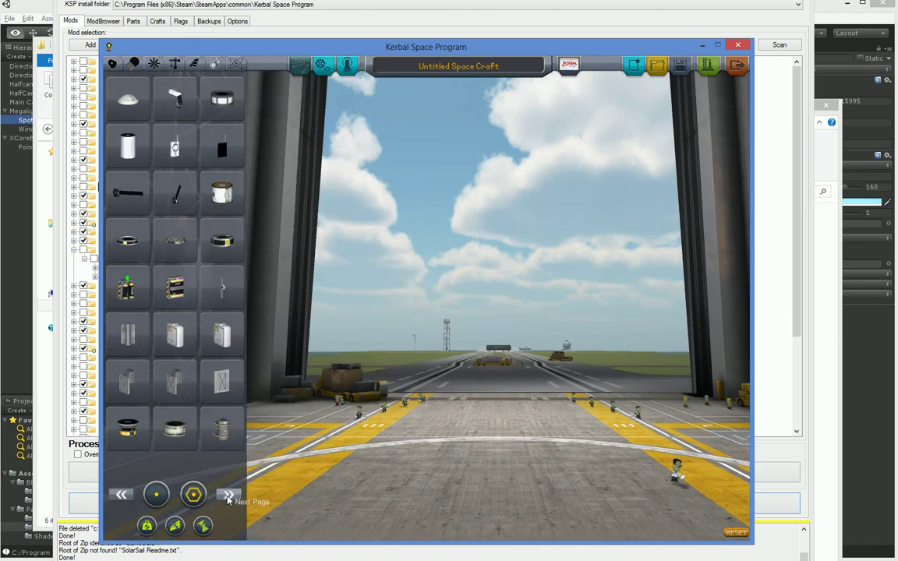
pyautogui.click(229, 496)
pyautogui.click(229, 495)
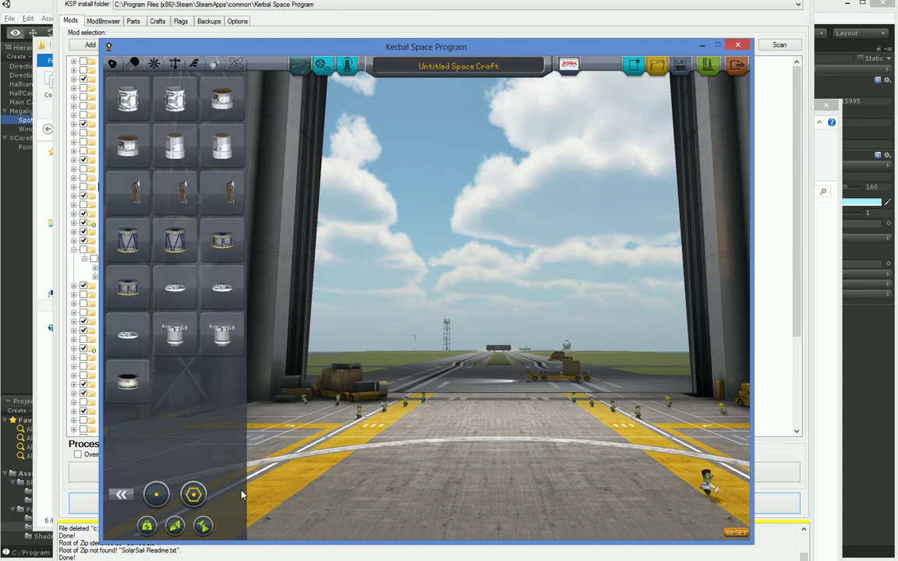
pyautogui.click(122, 496)
pyautogui.click(123, 496)
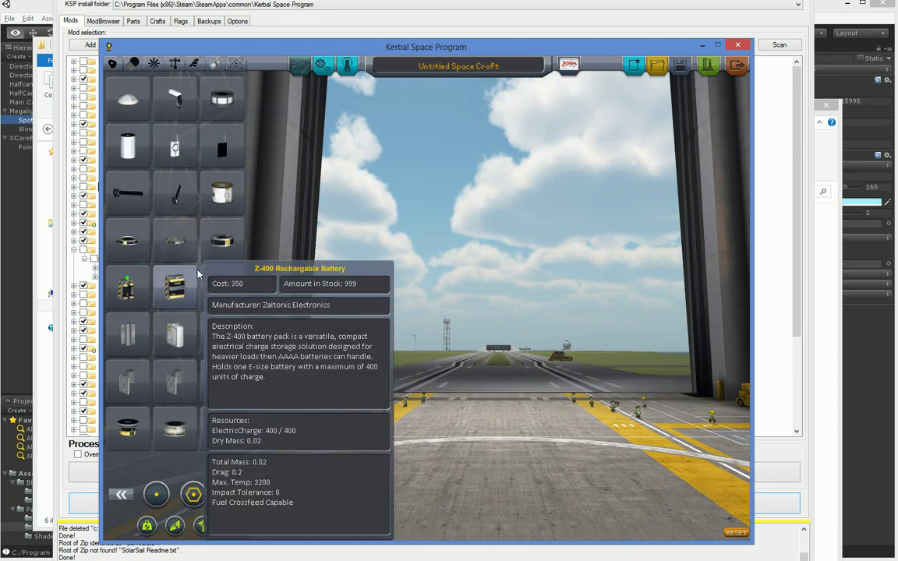
# - Set down a base part in the hangar to start a new craft
pyautogui.click(175, 243)
pyautogui.click(502, 362)
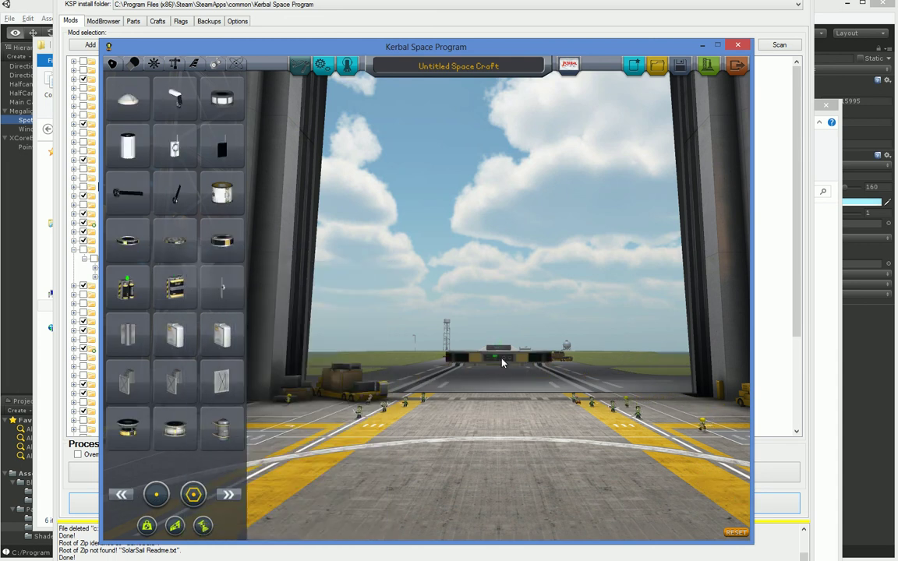
pyautogui.click(122, 495)
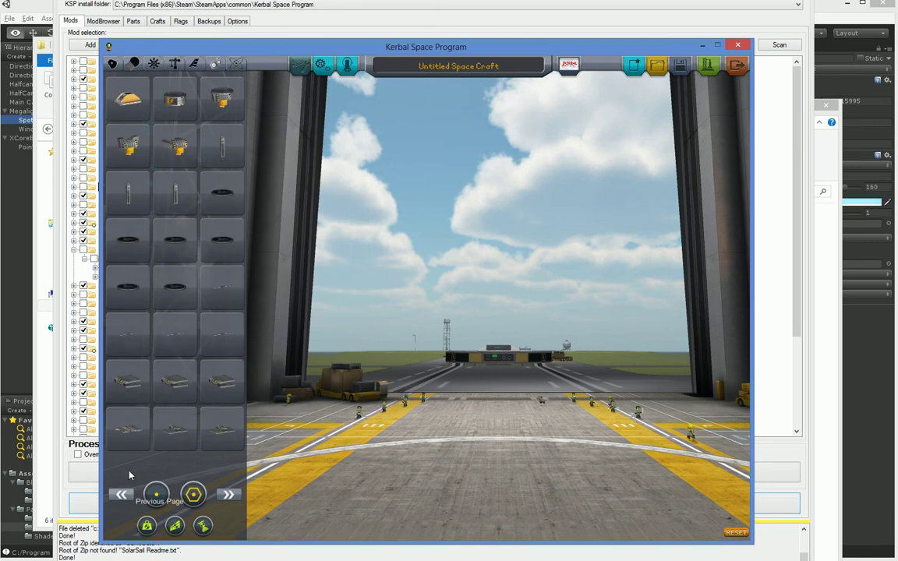
pyautogui.moveTo(126, 299)
pyautogui.click(123, 495)
pyautogui.click(122, 496)
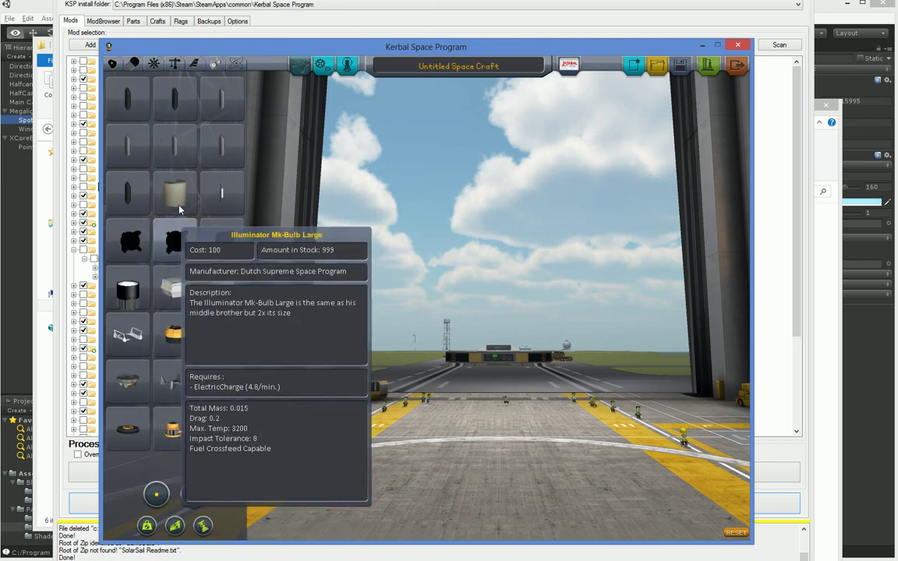
# - Rotate the disk probe upright with W and attach the Megalight lamp to its face
pyautogui.click(175, 193)
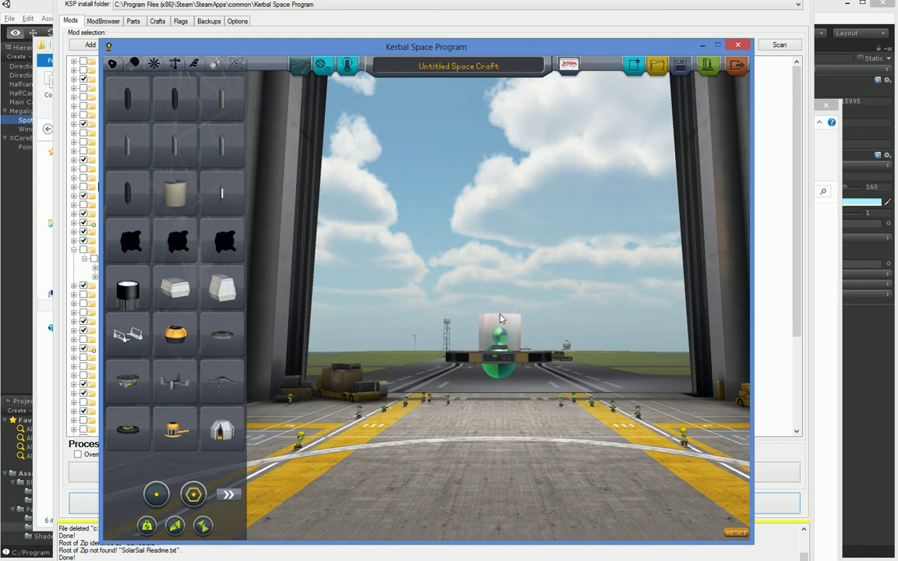
pyautogui.moveTo(500, 322)
pyautogui.mouseDown(button='right')
pyautogui.moveTo(417, 411)
pyautogui.moveTo(310, 427)
pyautogui.moveTo(509, 337)
pyautogui.mouseUp(button='right')
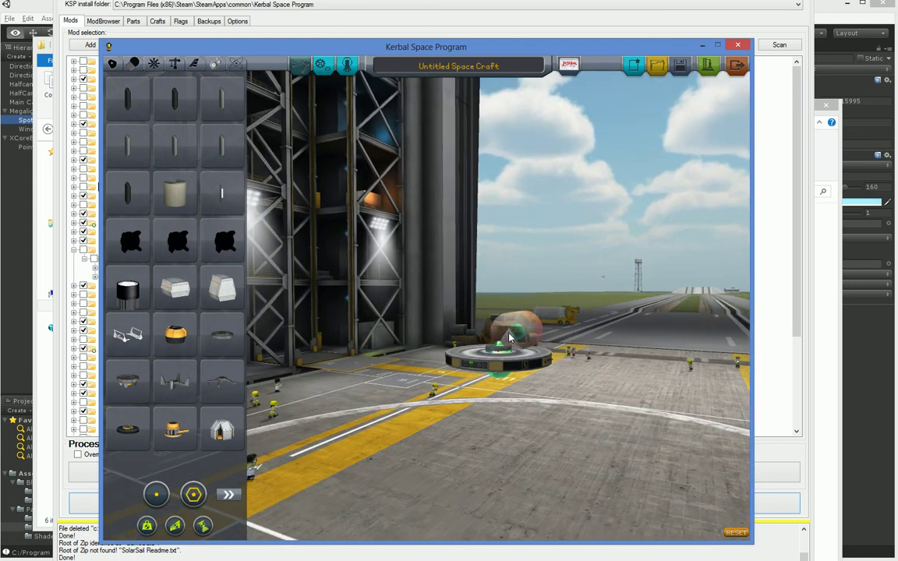
pyautogui.click(491, 378)
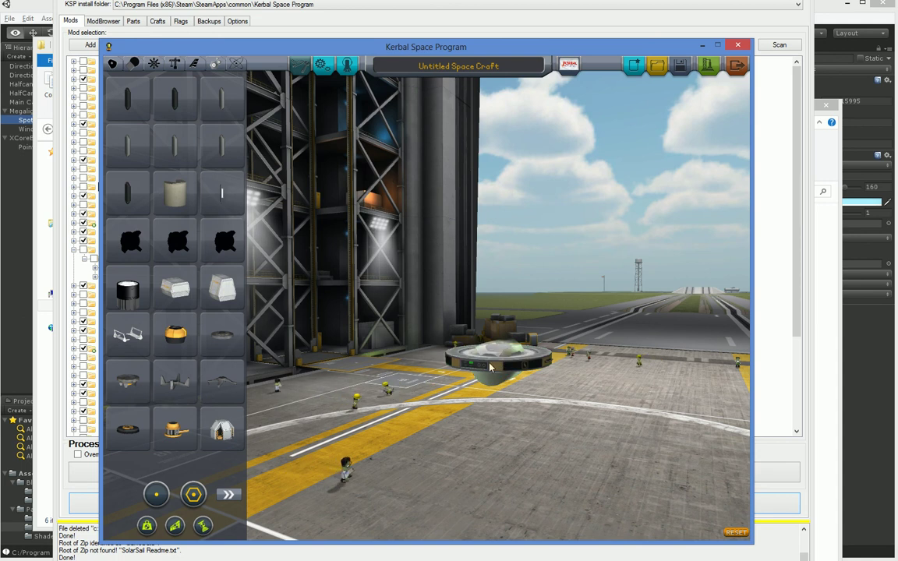
pyautogui.moveTo(491, 380); pyautogui.dragTo(500, 349, button='right')
pyautogui.click(499, 350)
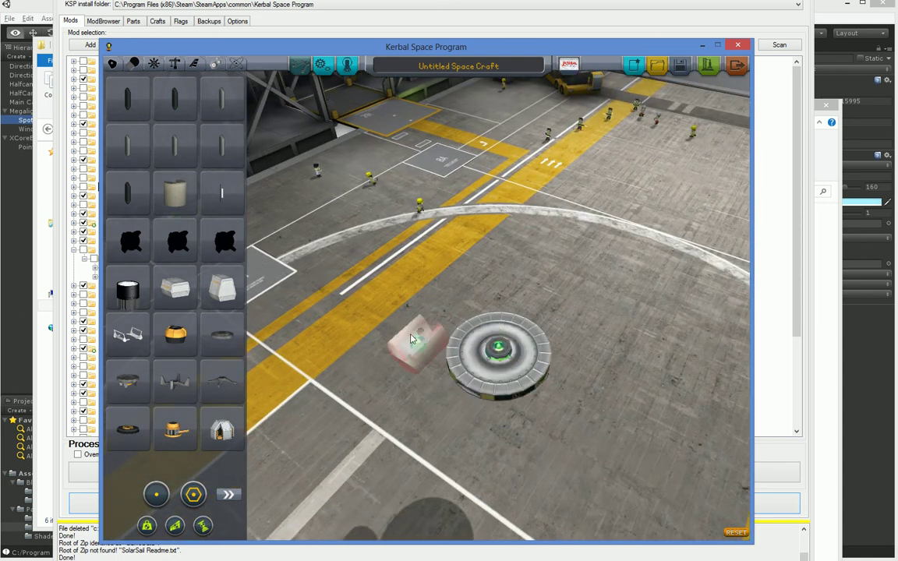
pyautogui.press('w')
pyautogui.press('s')
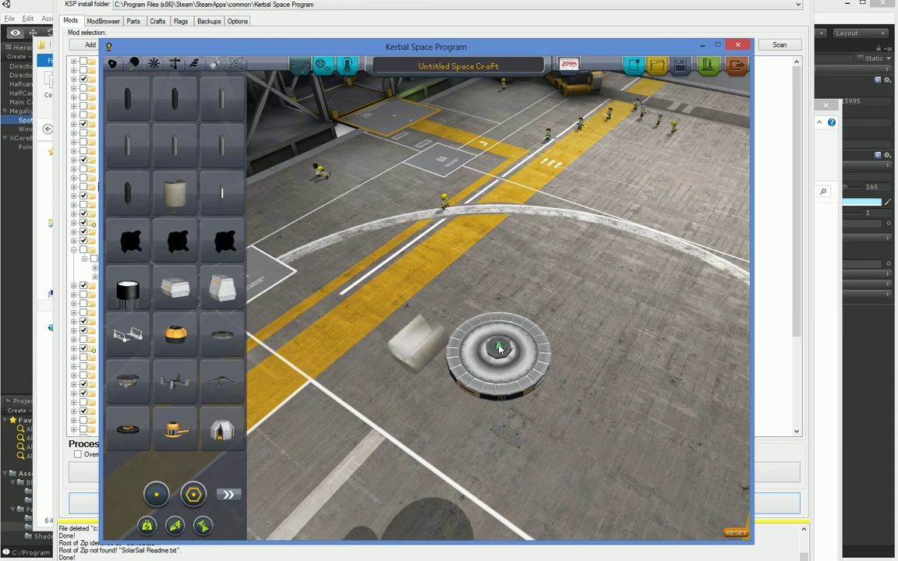
pyautogui.press('w')
pyautogui.moveTo(499, 350); pyautogui.dragTo(549, 302, button='right')
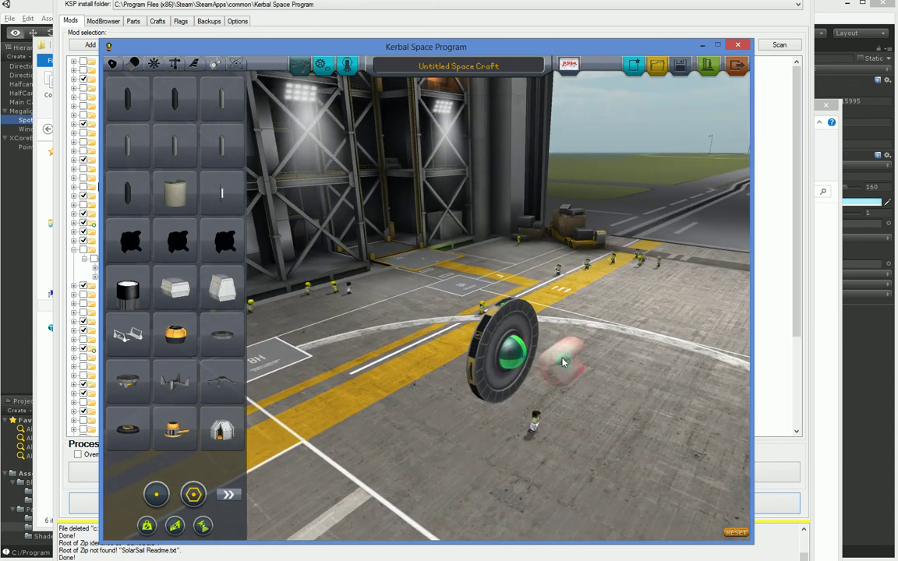
pyautogui.click(524, 361)
pyautogui.moveTo(524, 361); pyautogui.dragTo(709, 74, button='right')
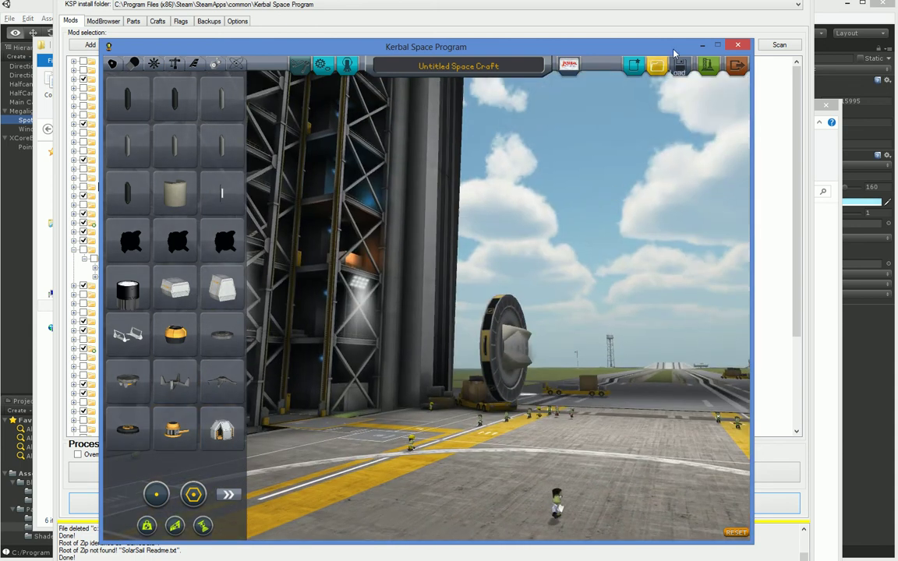
# - Launch the Megalight probe and orbit the camera around it in the night flight view
pyautogui.click(710, 67)
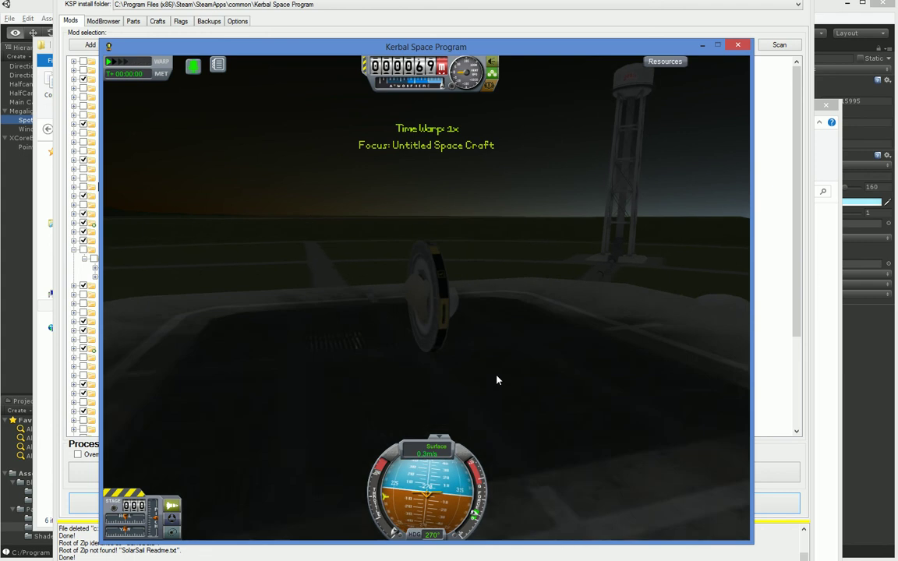
pyautogui.moveTo(497, 381); pyautogui.dragTo(236, 373, button='right')
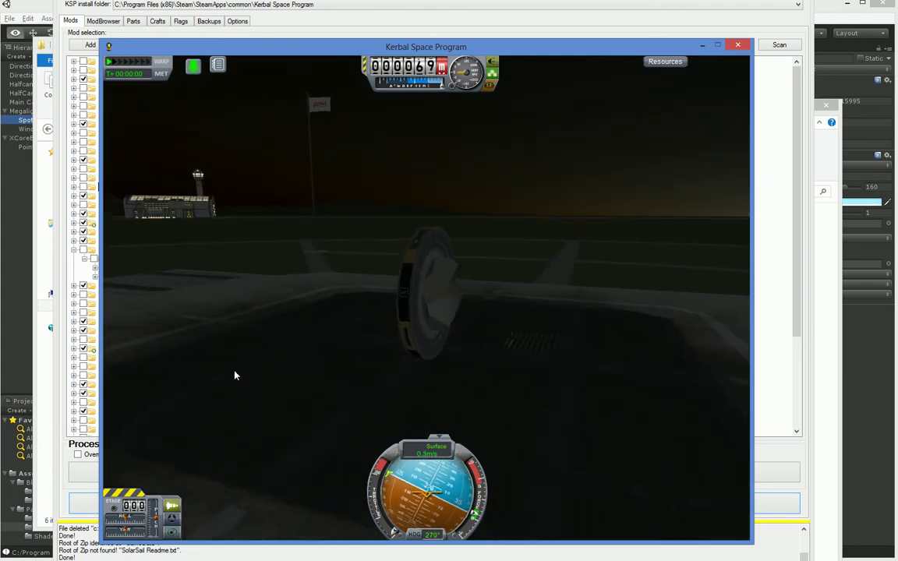
# - Turn the Megalight on from its part menu and orbit to view the lit pad
pyautogui.rightClick(440, 304)
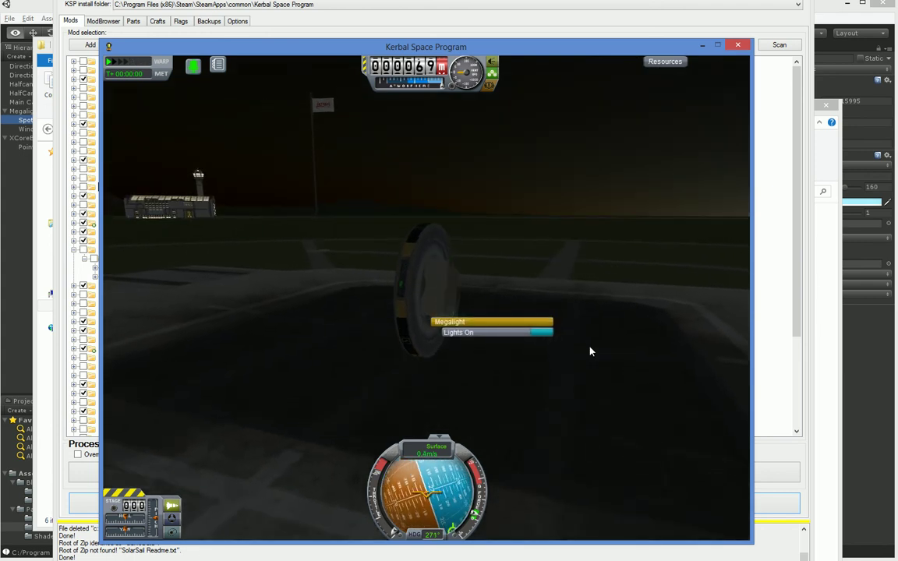
pyautogui.click(536, 332)
pyautogui.moveTo(245, 404); pyautogui.dragTo(417, 438, button='right')
pyautogui.moveTo(353, 431); pyautogui.dragTo(656, 511, button='right')
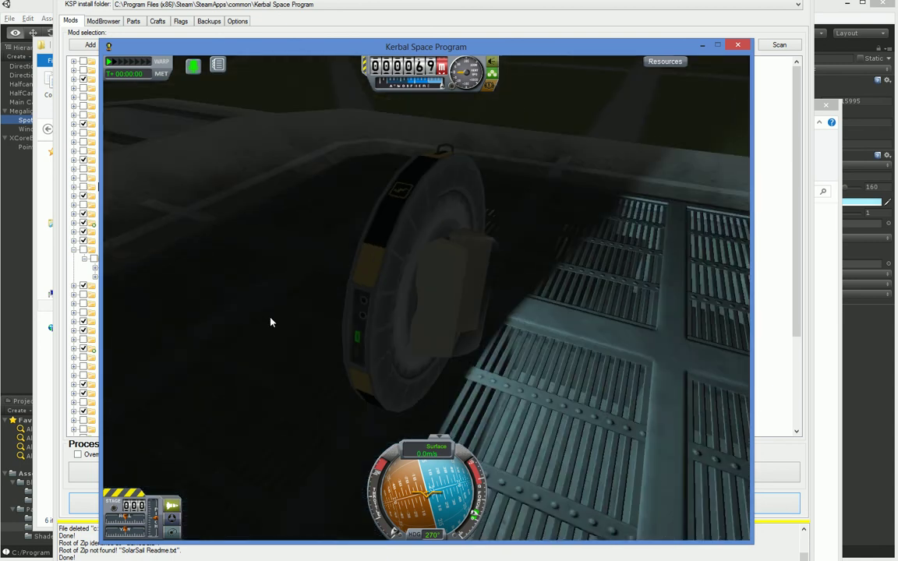
pyautogui.moveTo(270, 321); pyautogui.dragTo(441, 317, button='right')
# - Toggle the Megalight off and back on, then zoom and orbit to survey the lit pad
pyautogui.rightClick(510, 308)
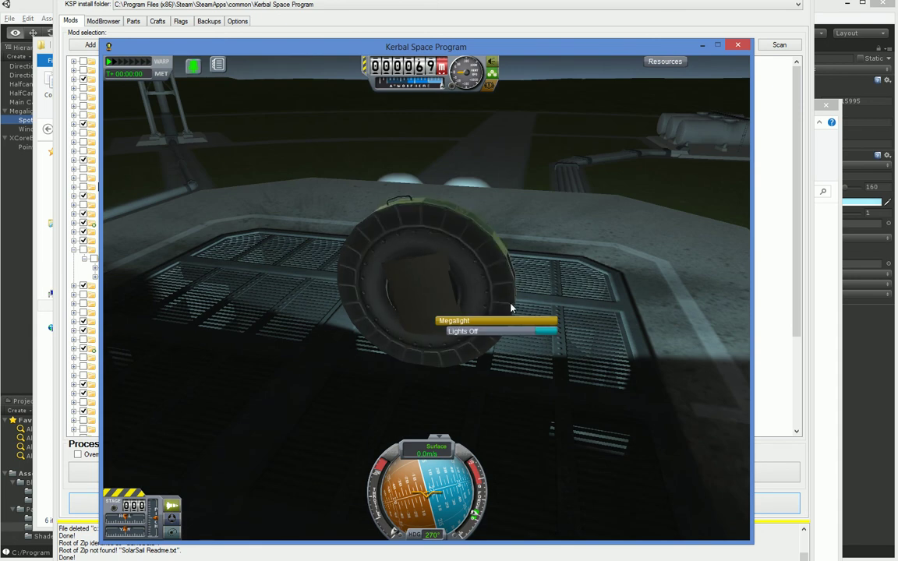
pyautogui.click(541, 332)
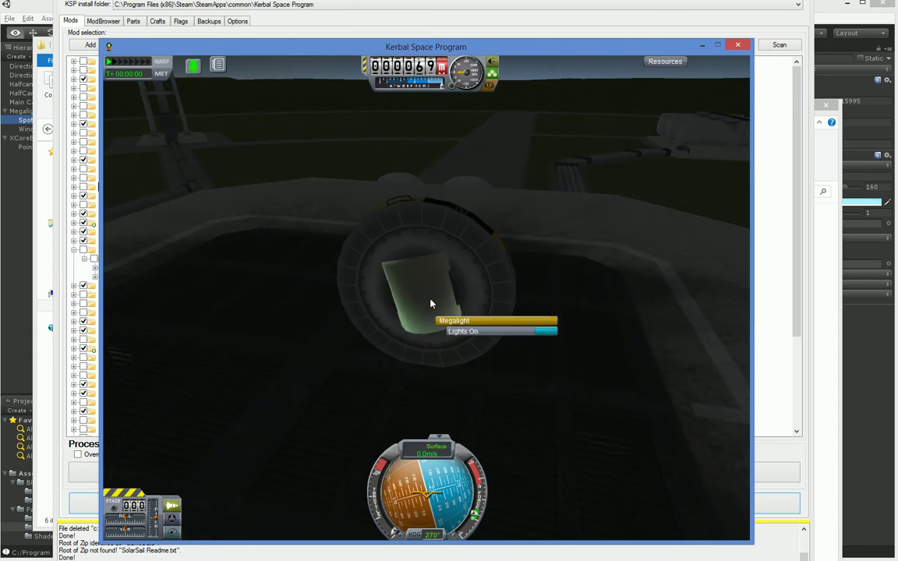
pyautogui.click(475, 331)
pyautogui.moveTo(476, 331); pyautogui.dragTo(587, 335, button='right')
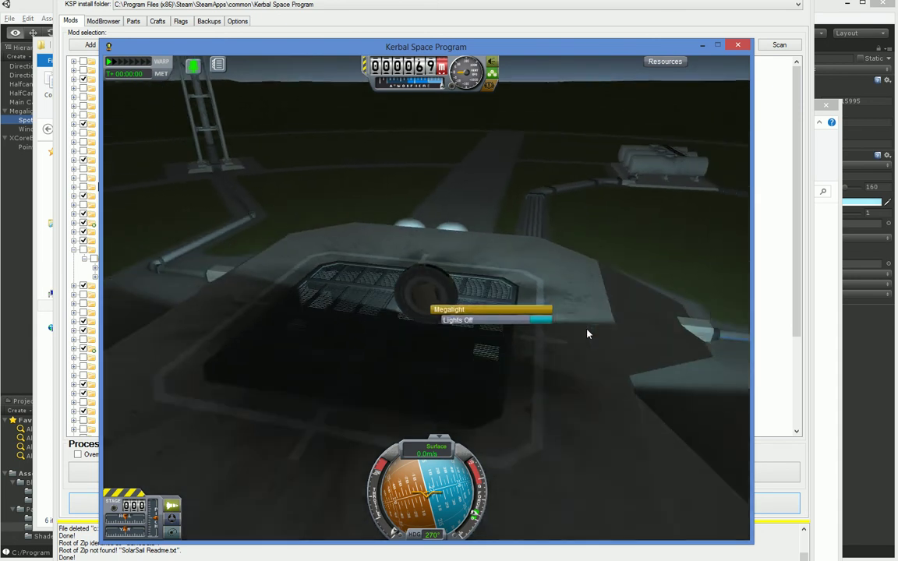
pyautogui.scroll(-10, 588, 333)
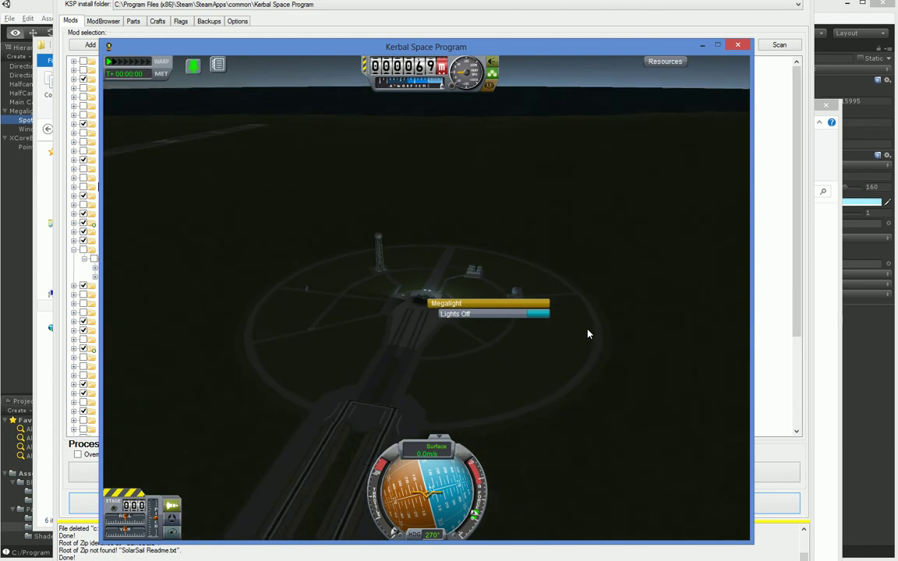
pyautogui.moveTo(543, 428); pyautogui.dragTo(724, 202, button='right')
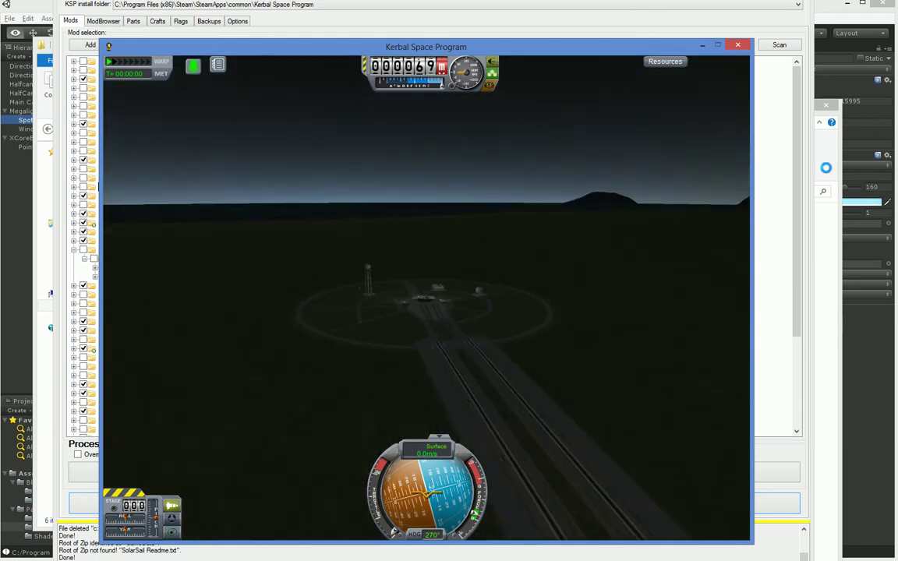
pyautogui.moveTo(467, 156); pyautogui.dragTo(224, 418, button='right')
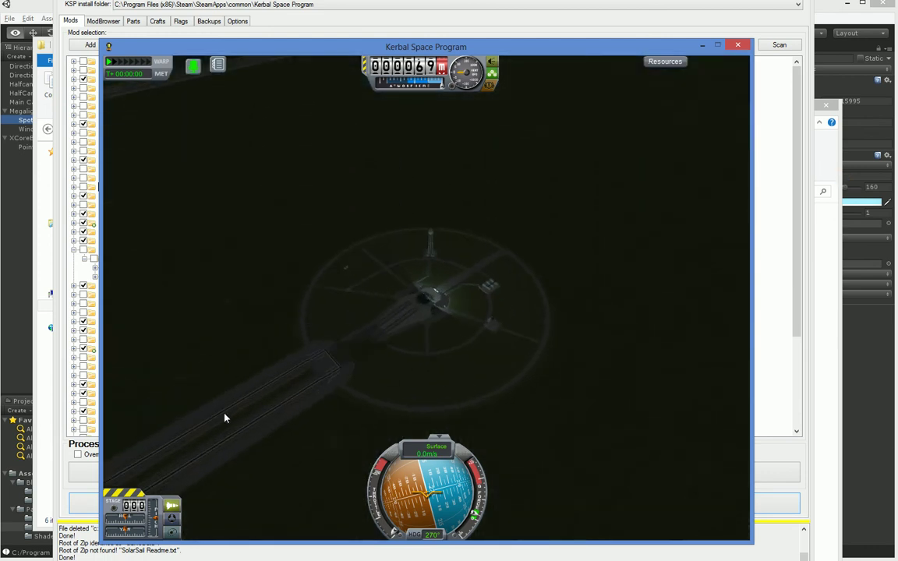
pyautogui.scroll(8, 445, 376)
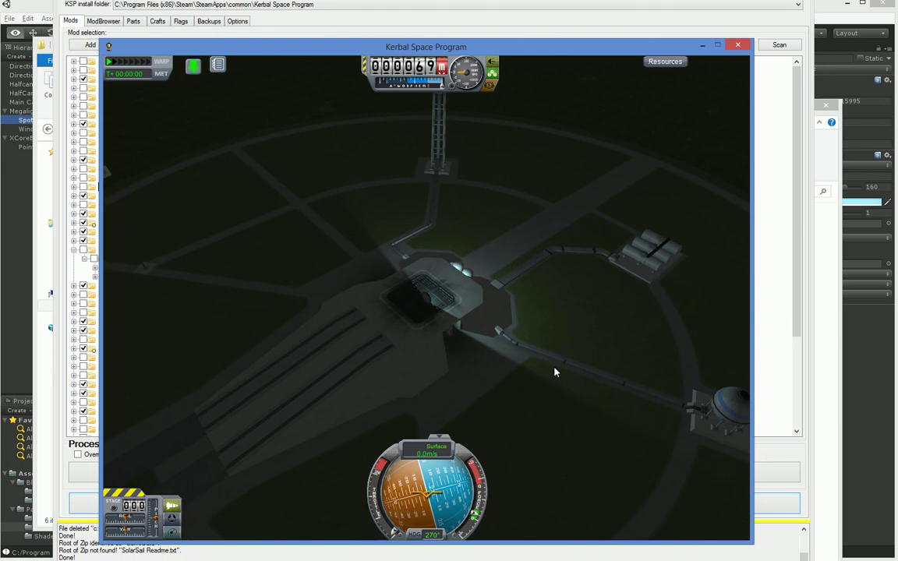
pyautogui.scroll(10, 554, 372)
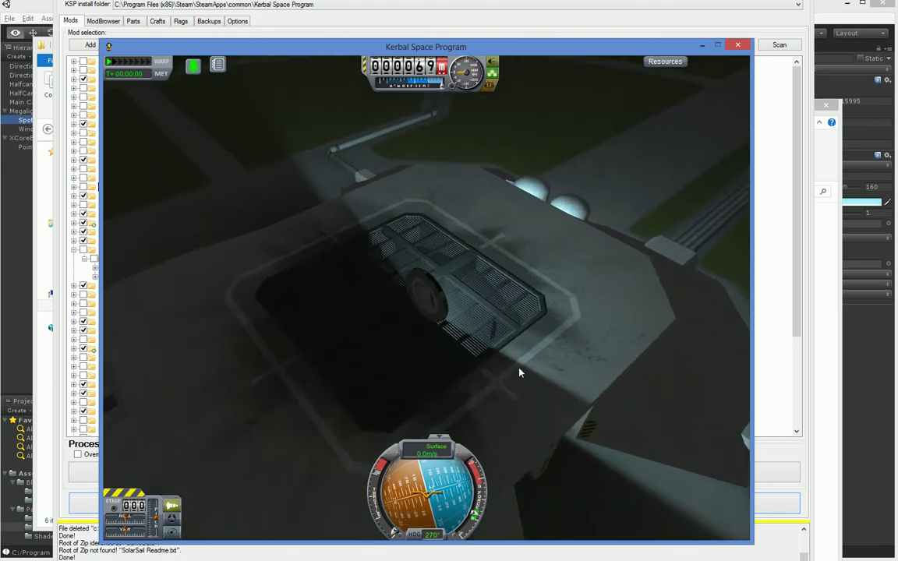
pyautogui.moveTo(519, 372); pyautogui.dragTo(276, 320, button='right')
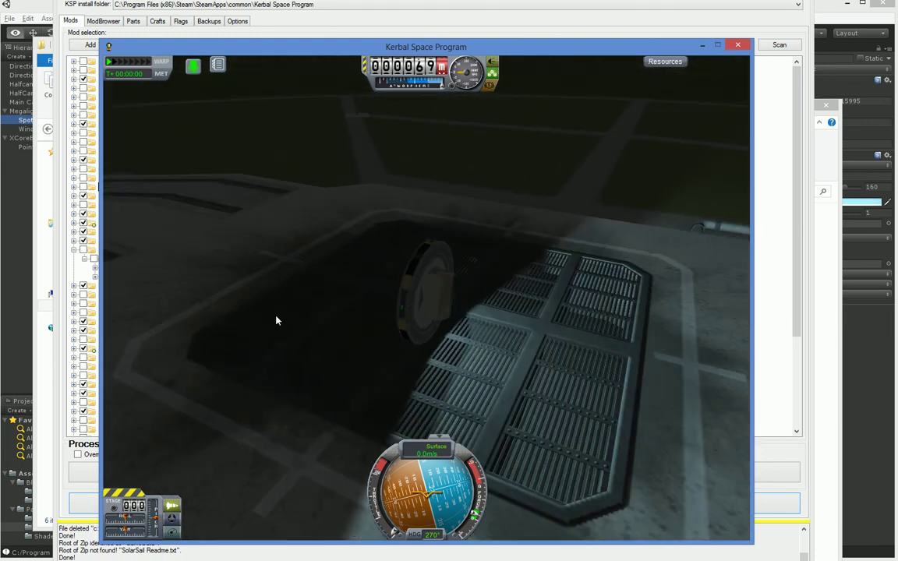